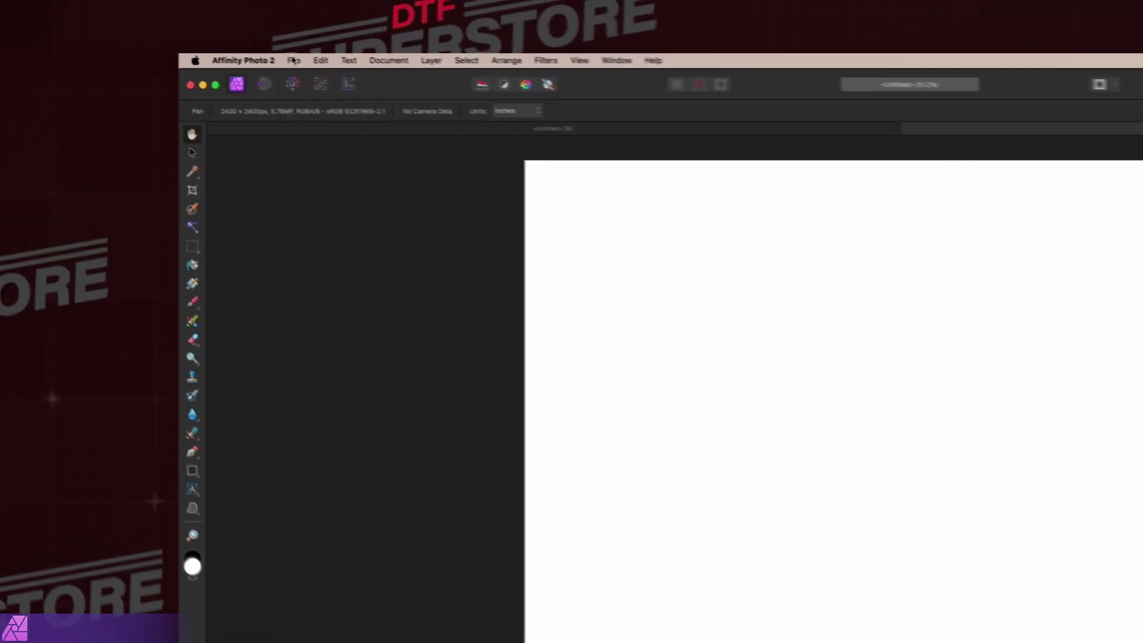
Place the image punkin.png in the document and align it to the canvas center horizontally and vertically
left_click(83, 4)
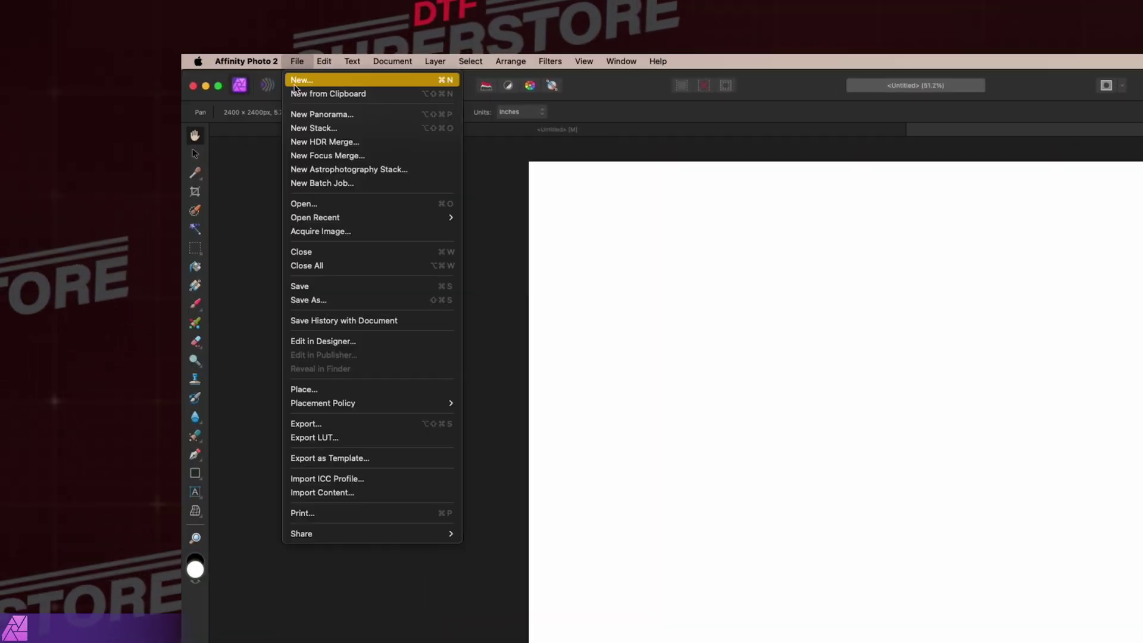
left_click(346, 390)
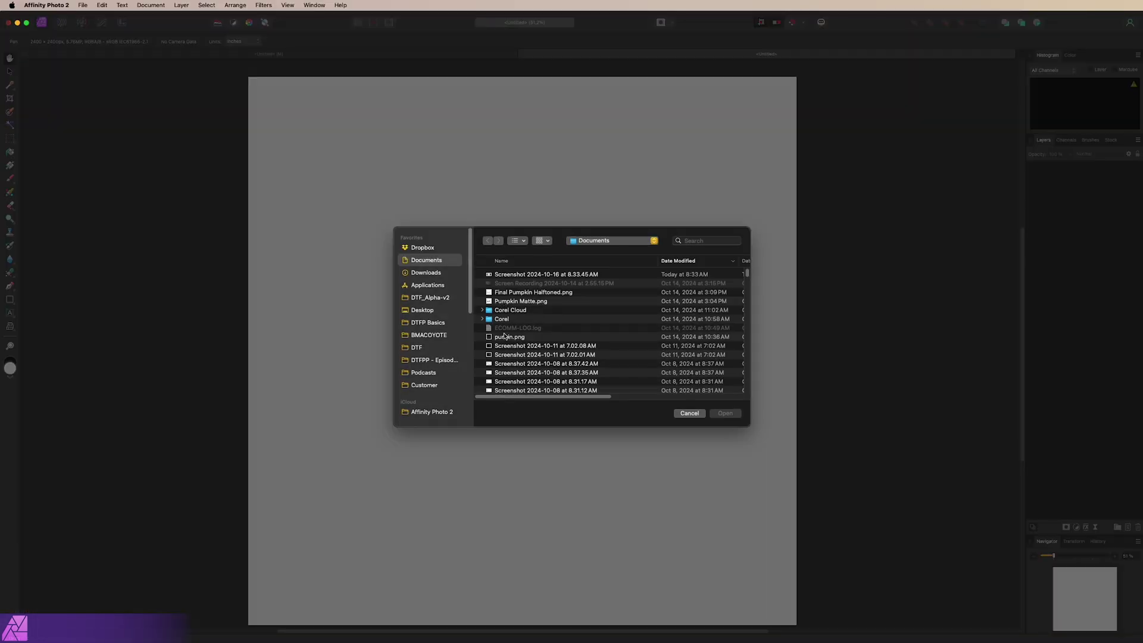
double_click(504, 336)
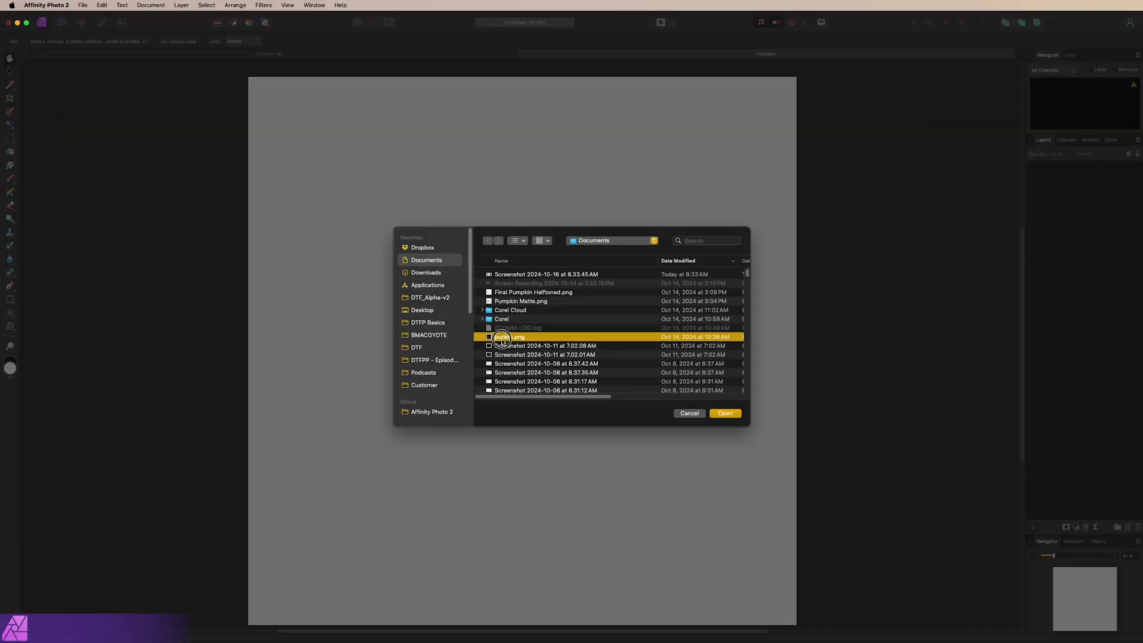
left_click(506, 342)
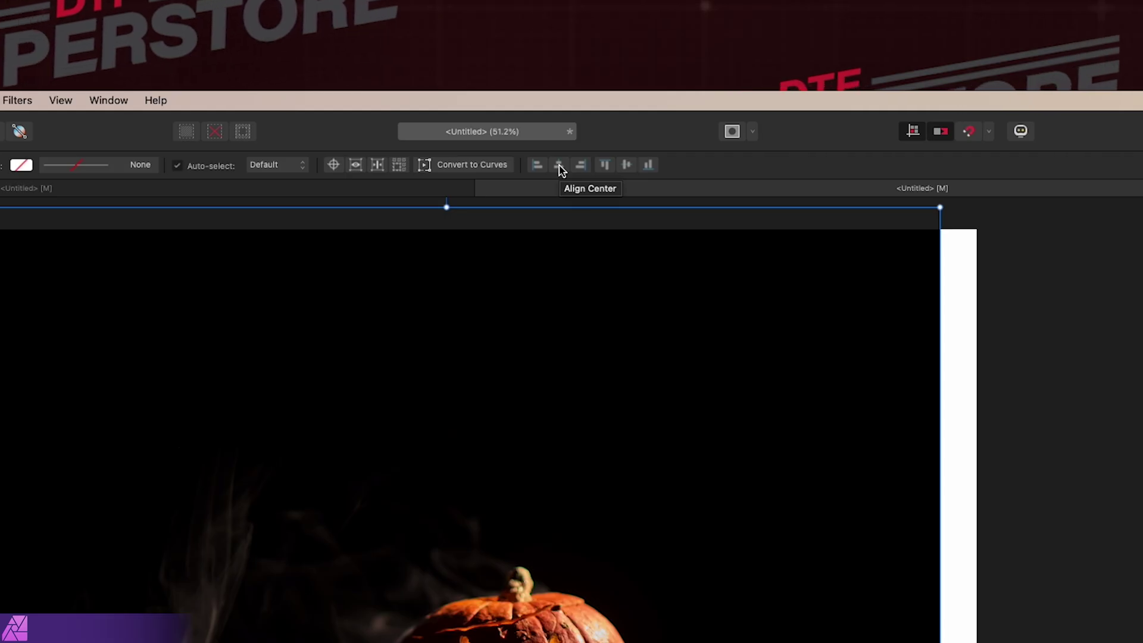
left_click(558, 166)
left_click(626, 167)
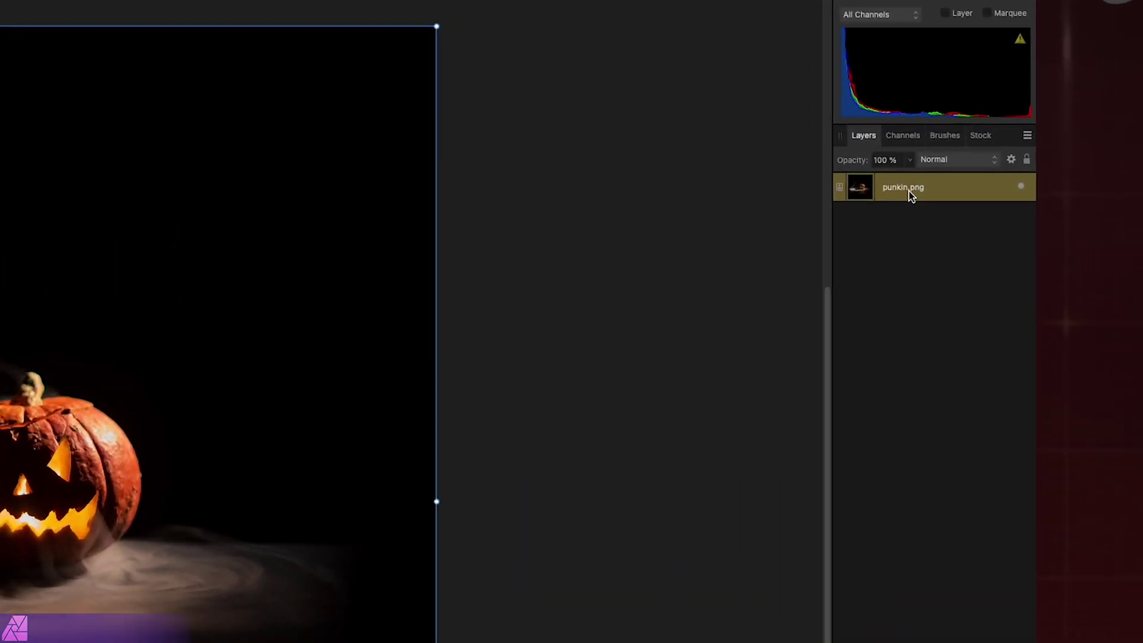
Duplicate the punkin.png layer and add a Black & White adjustment layer above the copy
right_click(910, 191)
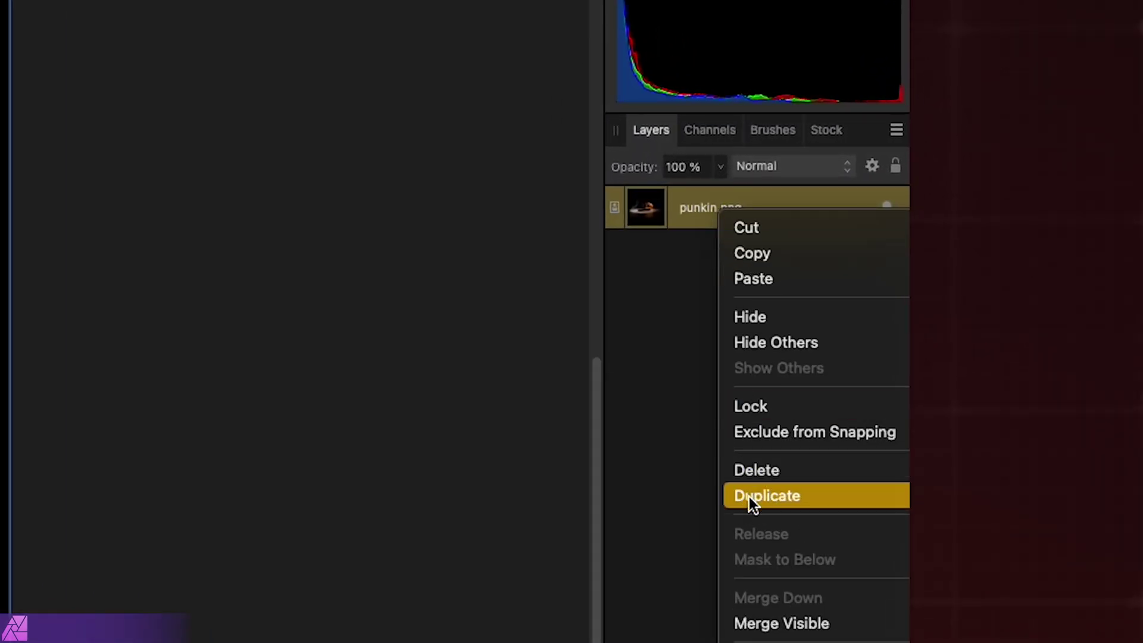
left_click(749, 497)
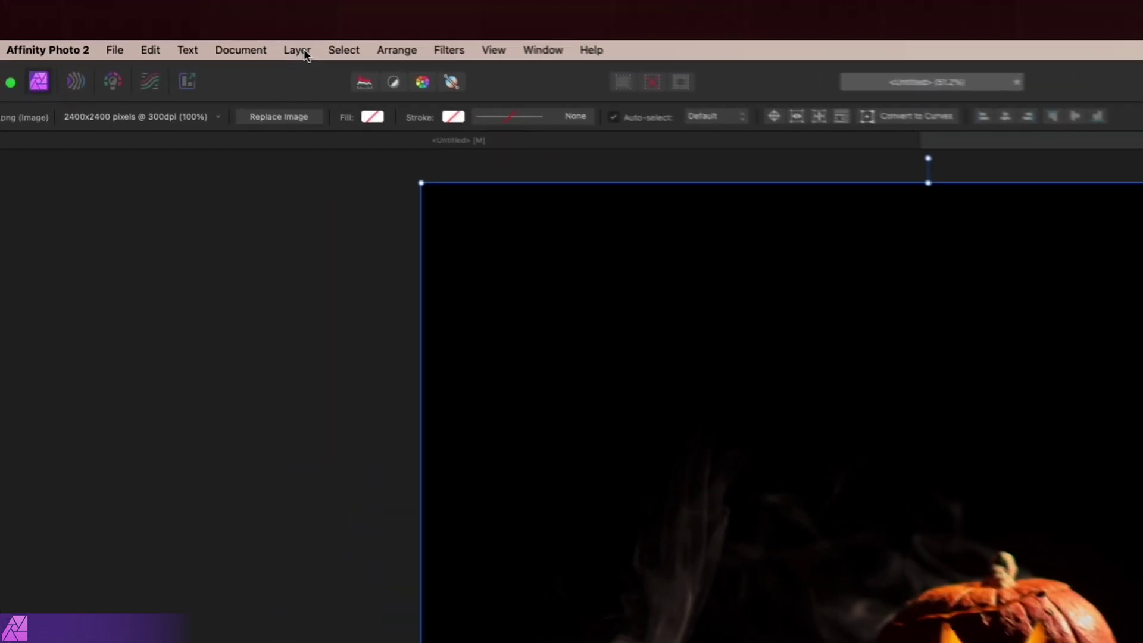
left_click(181, 5)
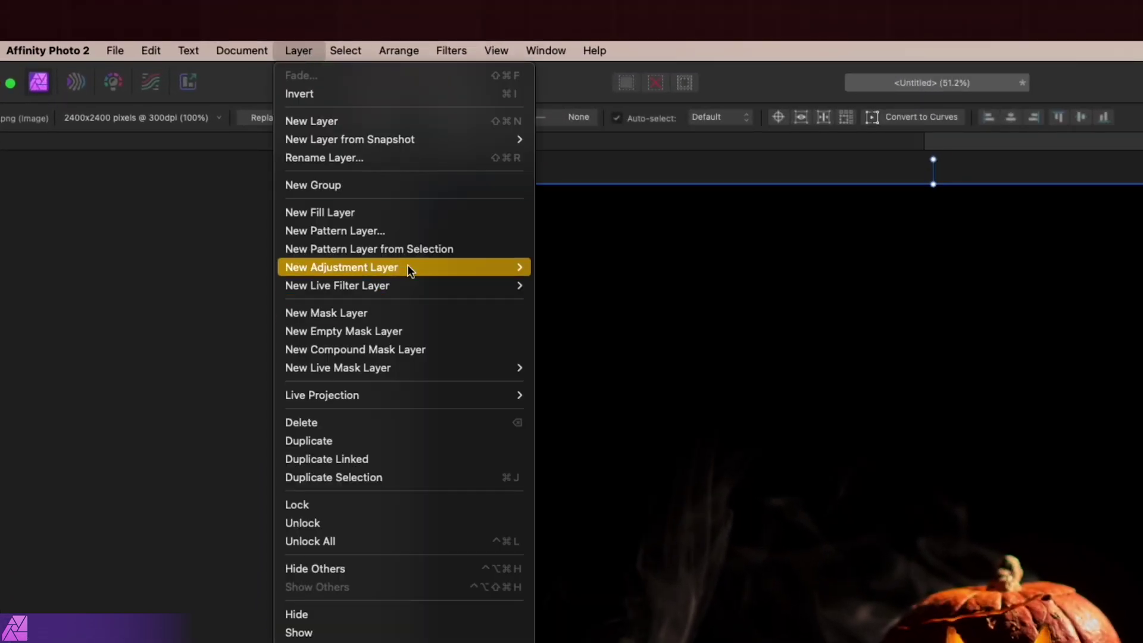
mouse_move(407, 265)
left_click(610, 460)
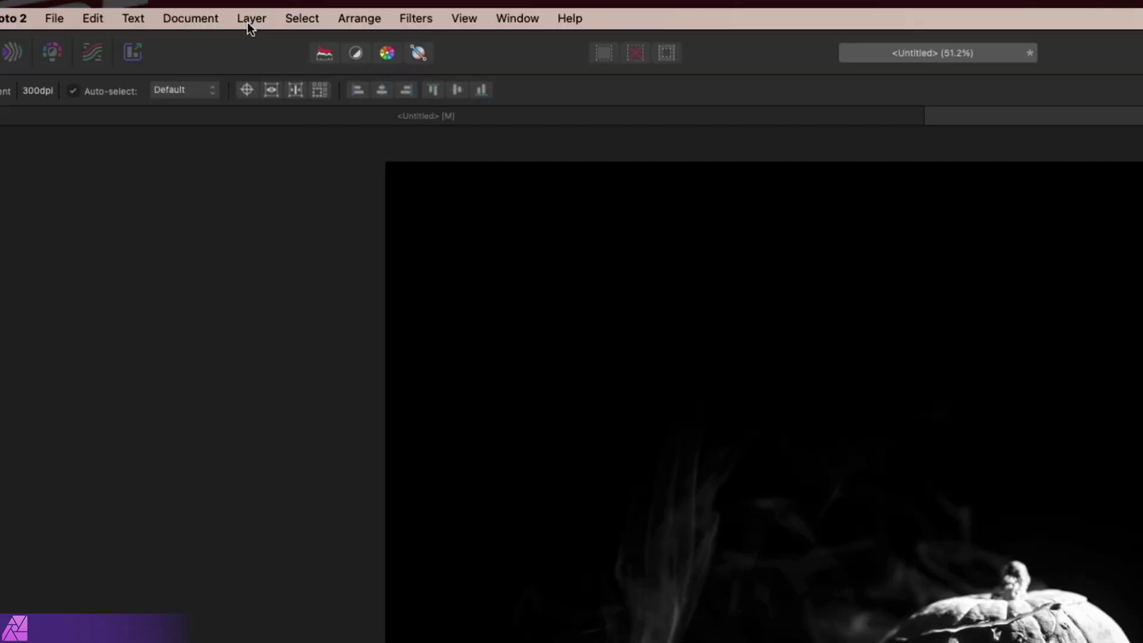
Add a Levels adjustment with the white level at 52% and the black level at 5%
left_click(182, 5)
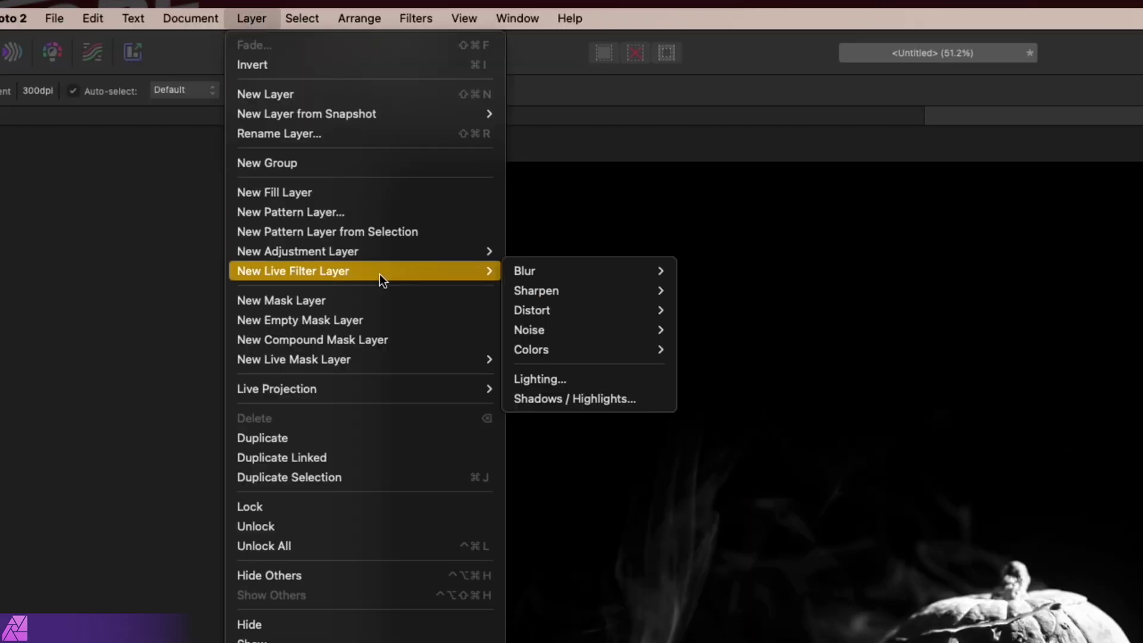
mouse_move(397, 262)
left_click(585, 272)
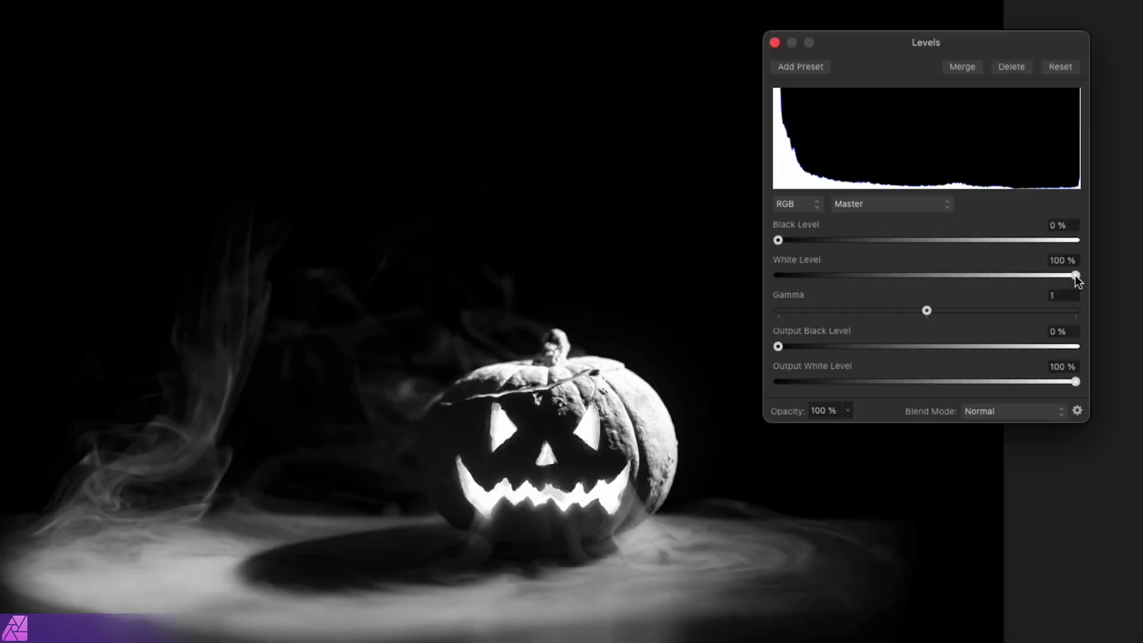
left_click_drag(1075, 276, 931, 274)
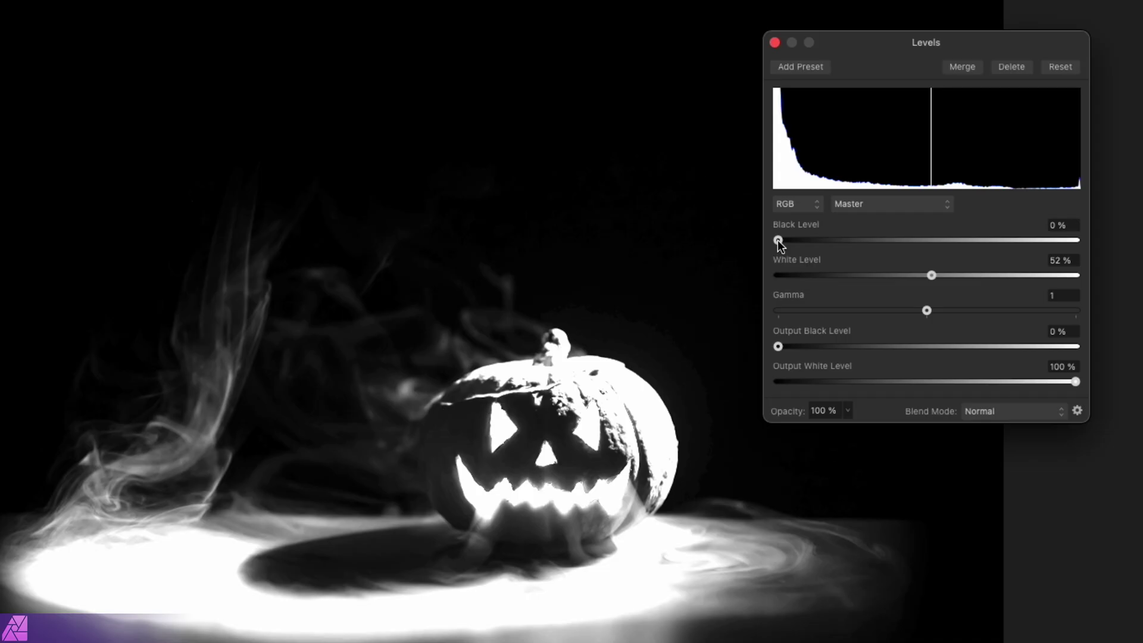
left_click_drag(679, 231, 683, 230)
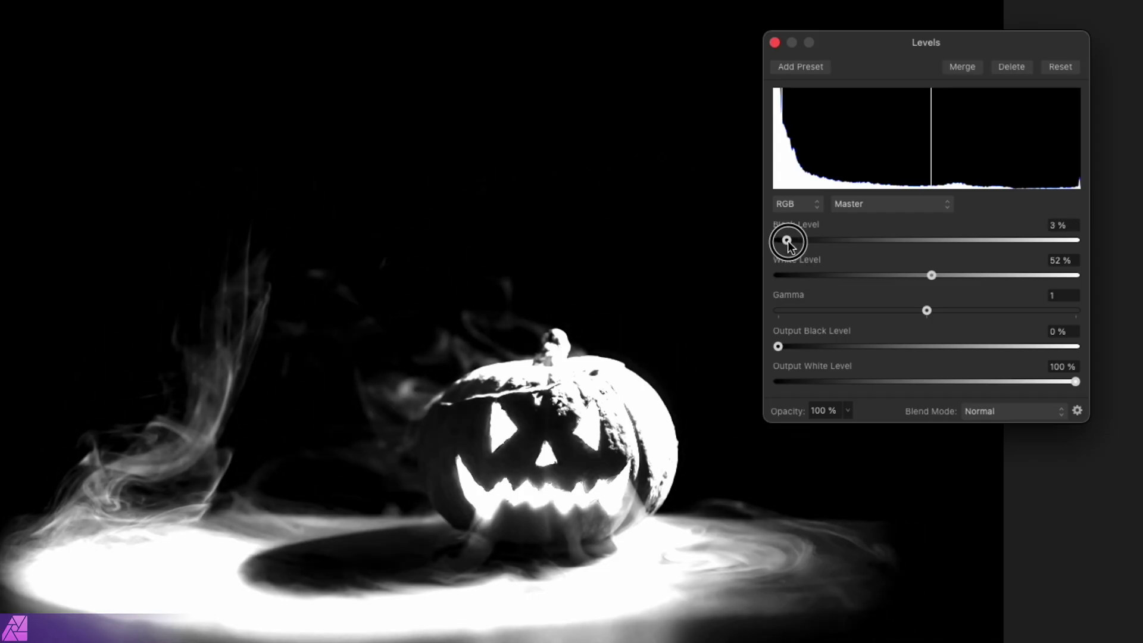
left_click_drag(786, 240, 793, 240)
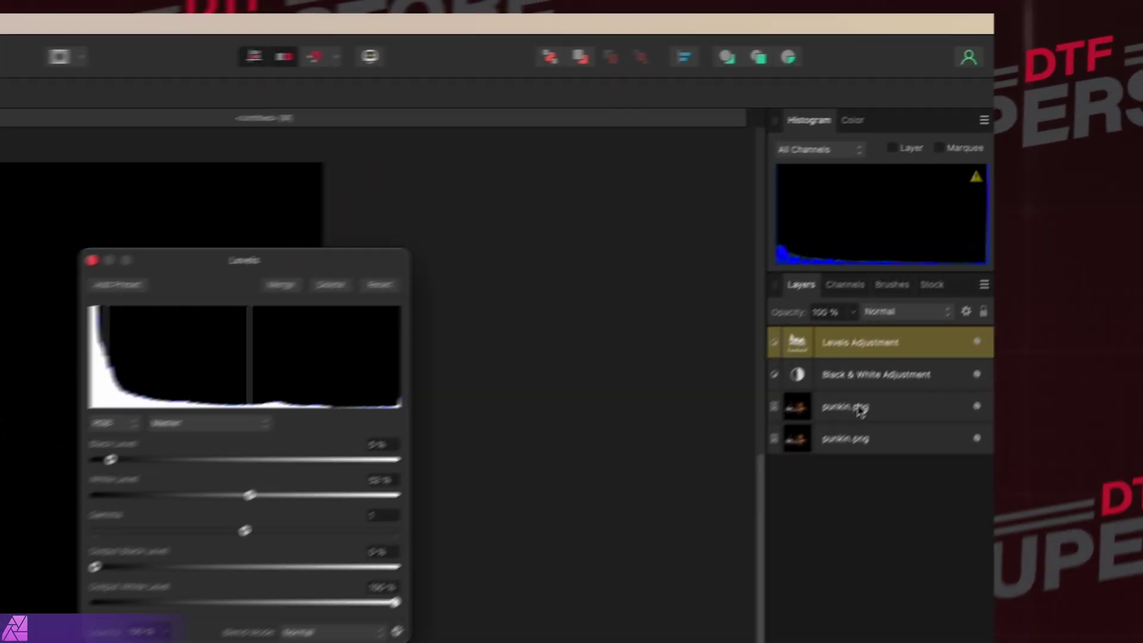
Select the Levels, Black & White and upper punkin.png layers and create a merged pixel layer with Merge Visible
left_click(859, 408, "shift")
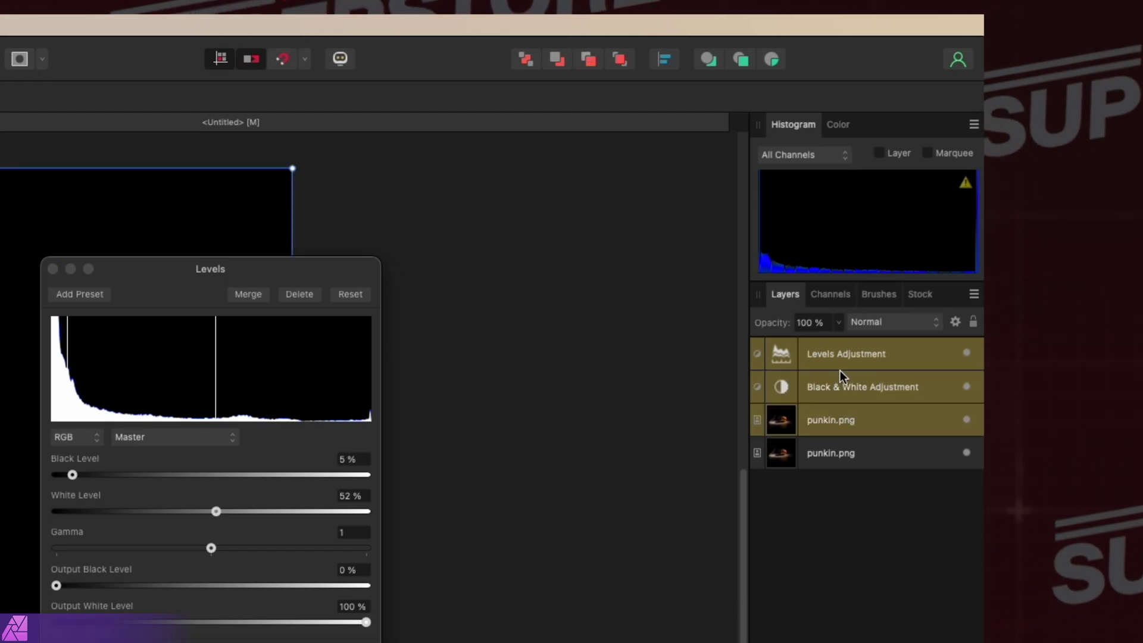
right_click(845, 423)
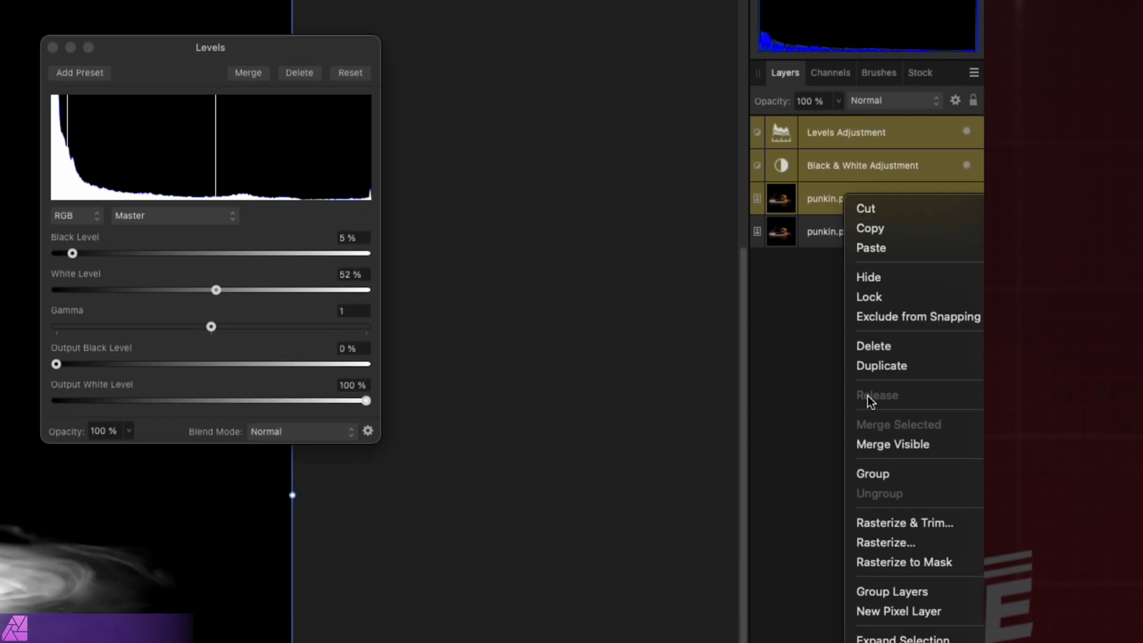
left_click(884, 479)
Delete the Levels and Black & White adjustments together with the upper punkin.png copy
left_click(1087, 188)
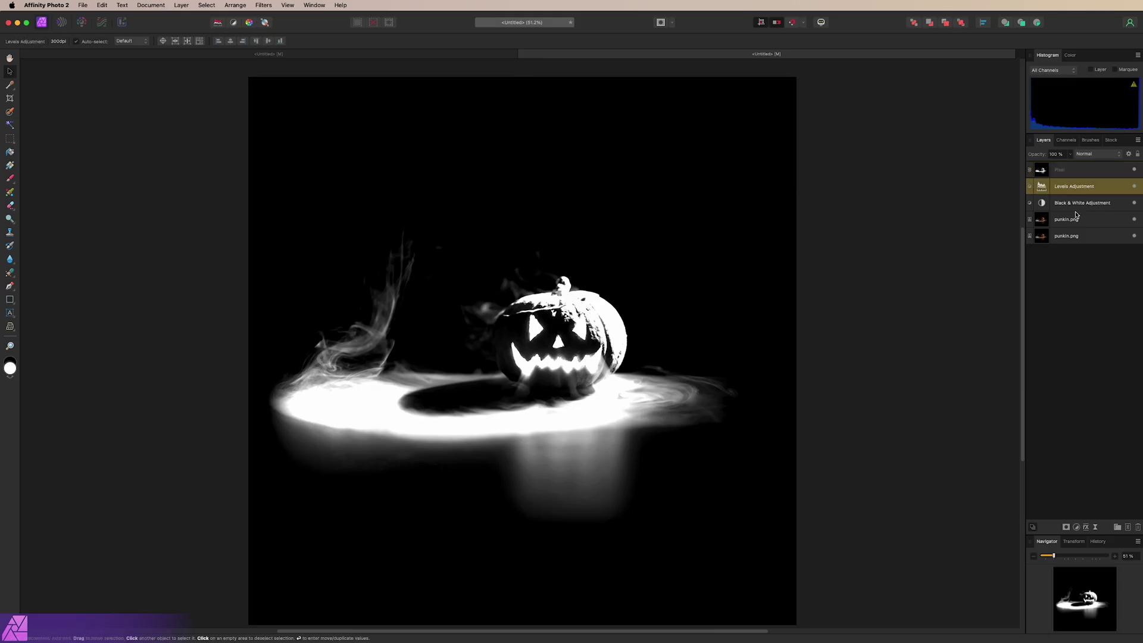
left_click(1075, 219, "shift")
key("Delete")
Add a live Halftone filter to the merged pixel layer and move its settings window beside the artwork
left_click(1072, 172)
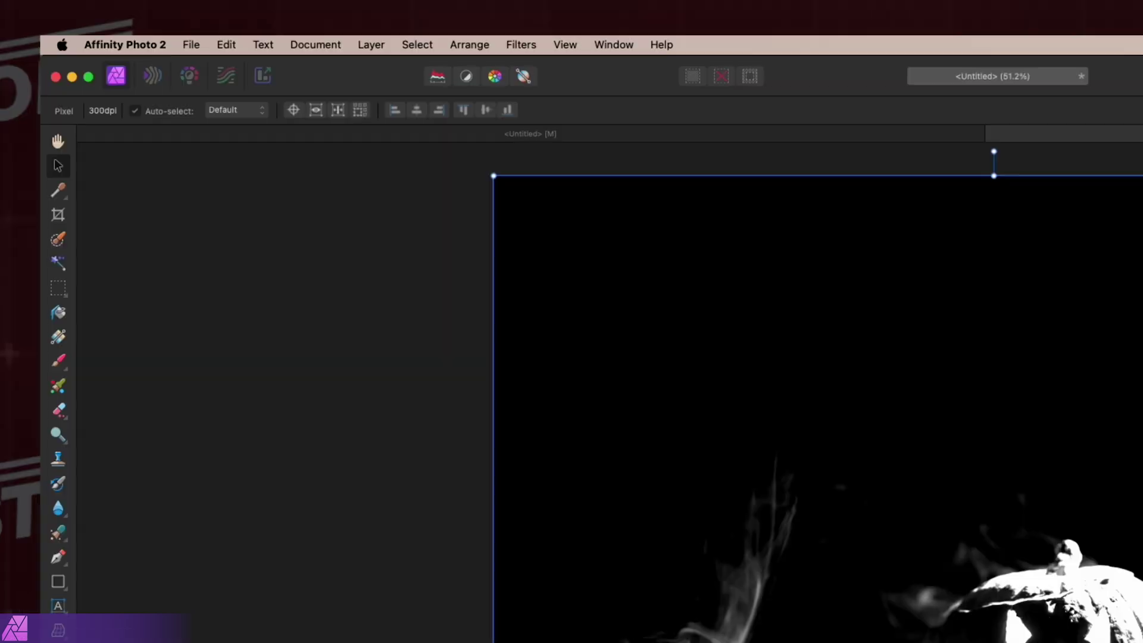
left_click(181, 5)
mouse_move(455, 273)
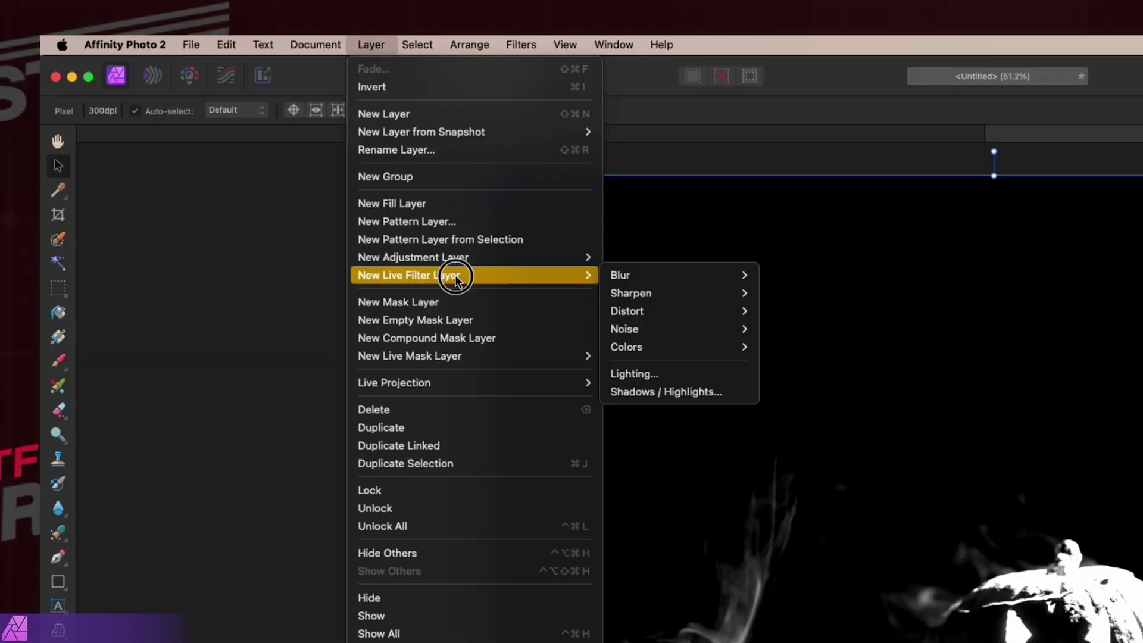
mouse_move(739, 348)
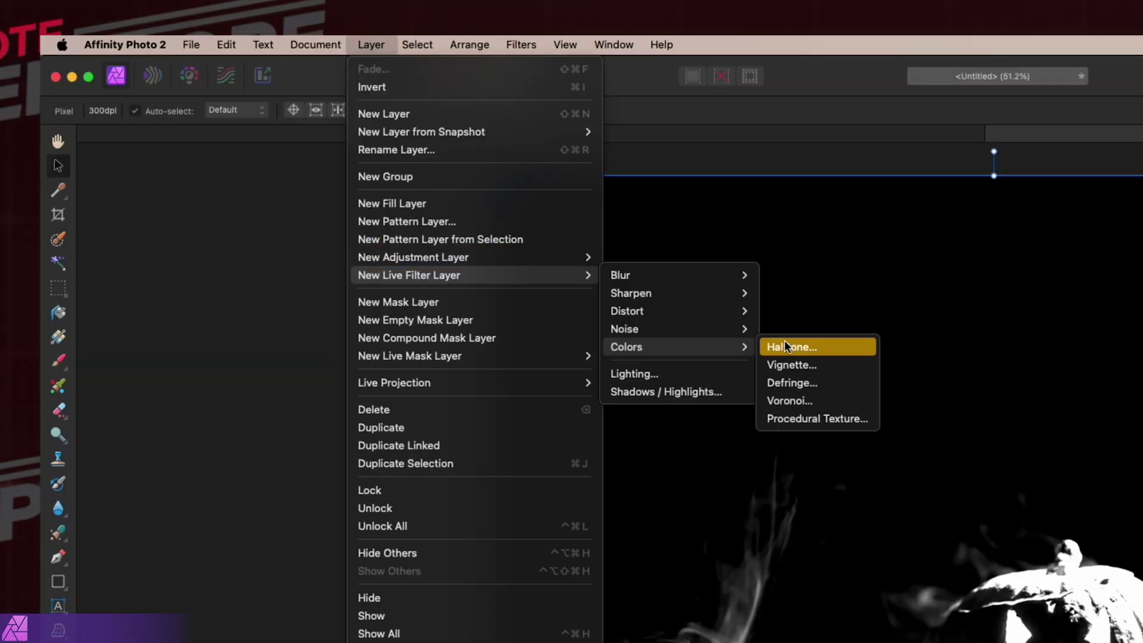
left_click(786, 346)
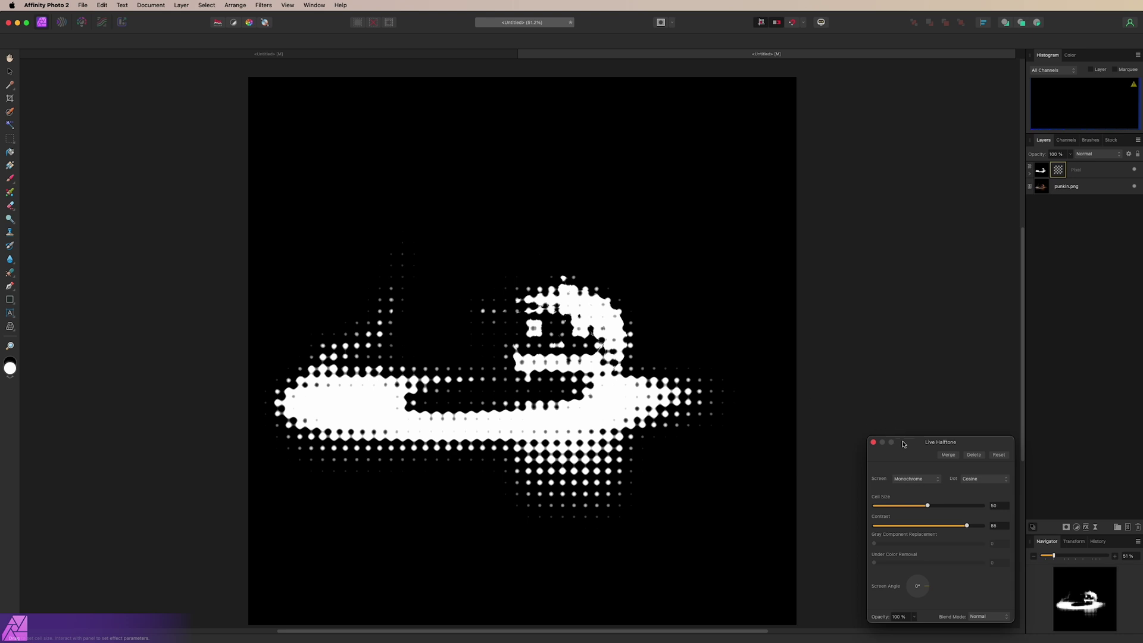
left_click_drag(902, 444, 860, 331)
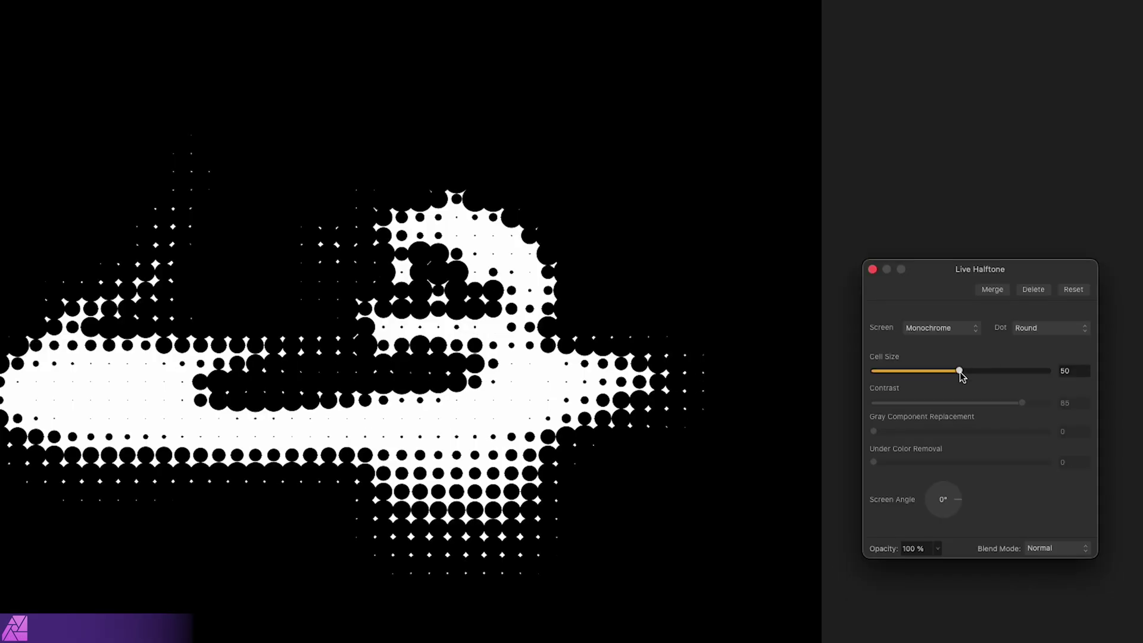
Change the halftone's dot shape to Round
left_click_drag(882, 389, 962, 372)
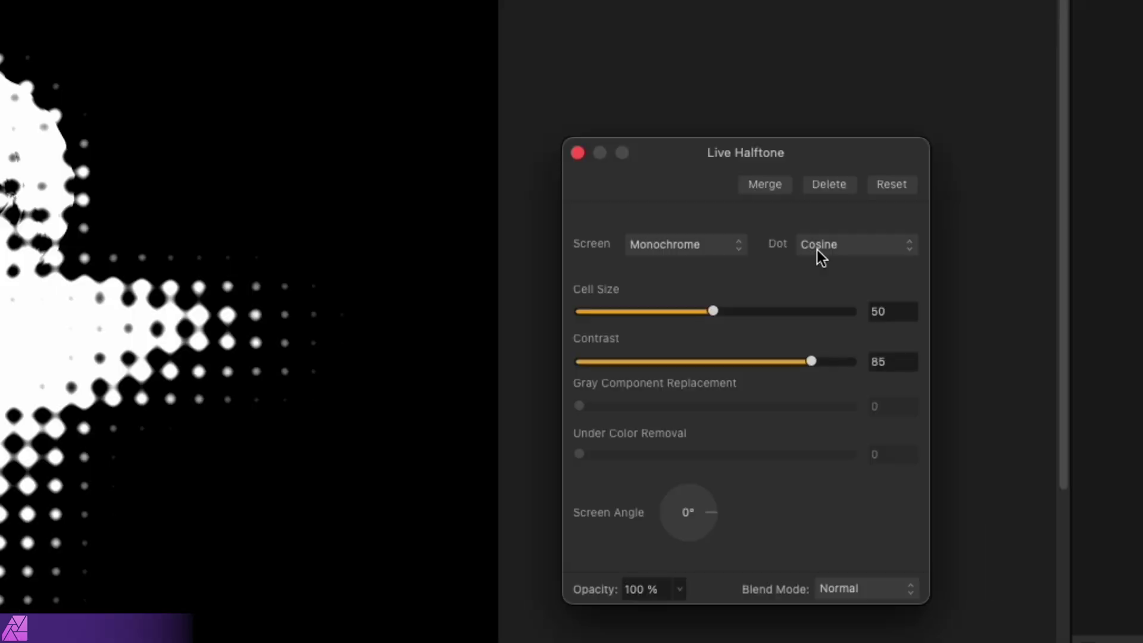
left_click(1025, 331)
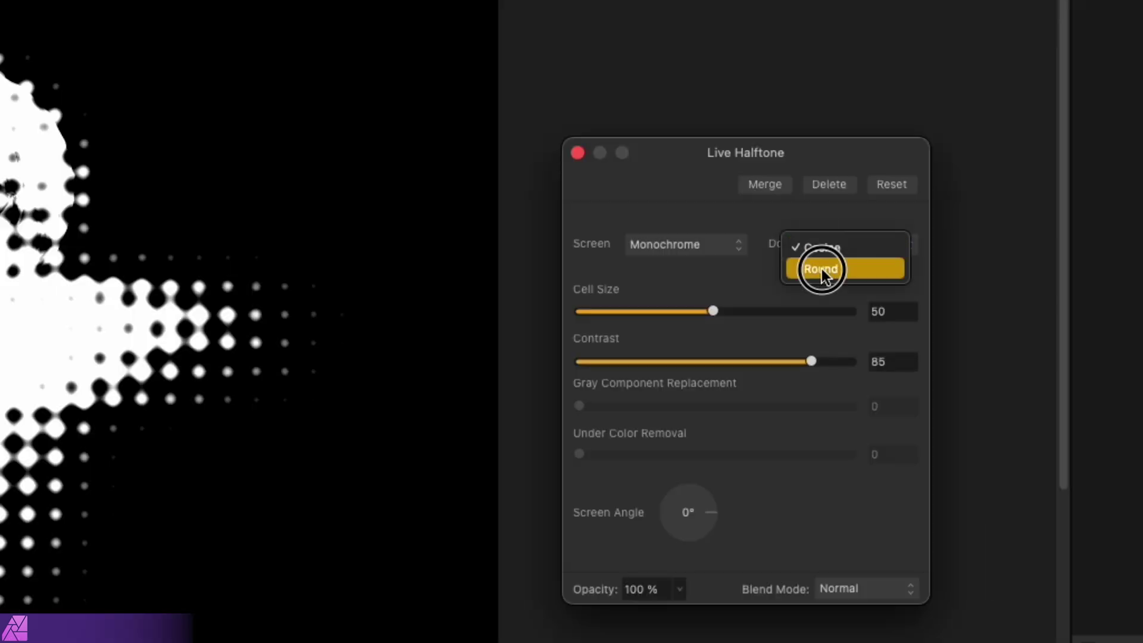
left_click(1026, 345)
Try smaller halftone cell sizes of about 13 and about 4, inspecting the dots on the pumpkin up close
left_click_drag(713, 311, 634, 313)
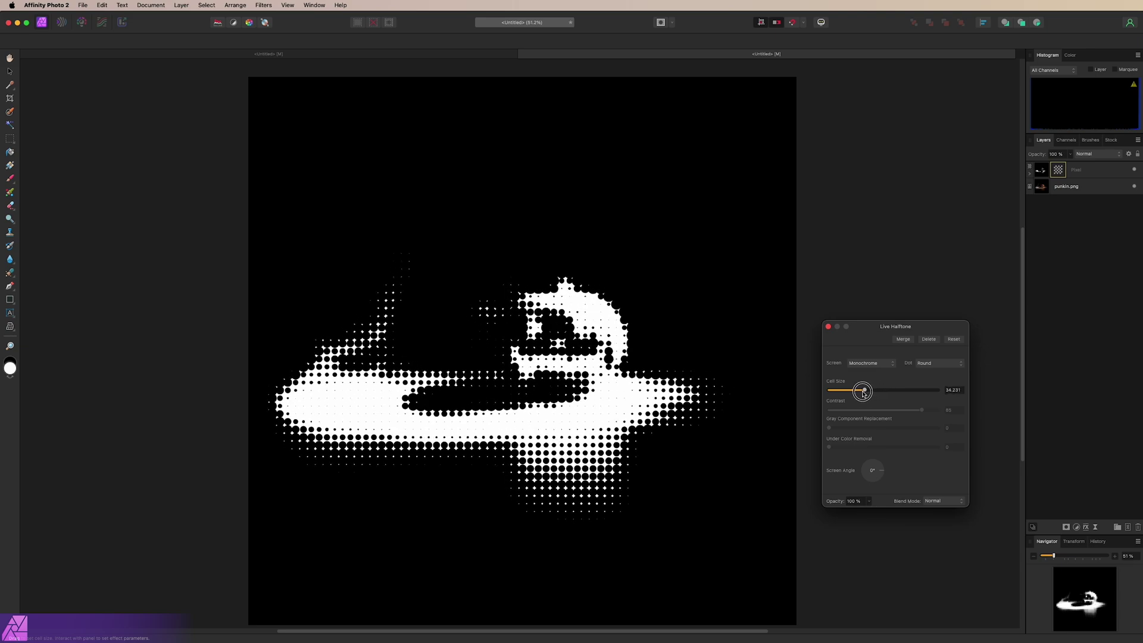
left_click_drag(852, 392, 841, 391)
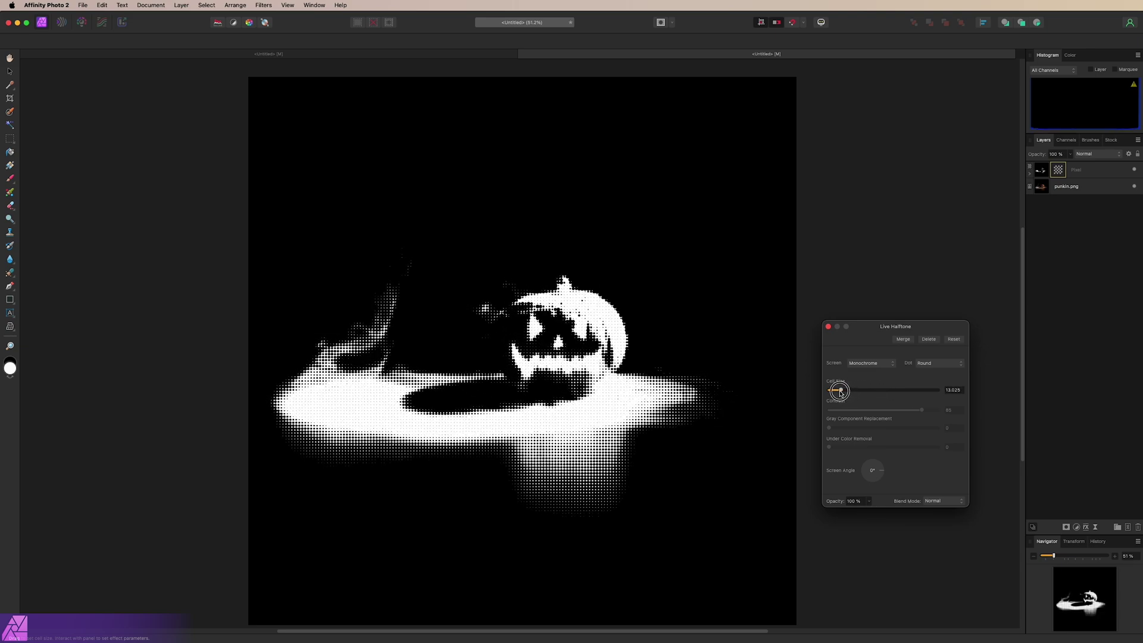
scroll(548, 384, "up", 6)
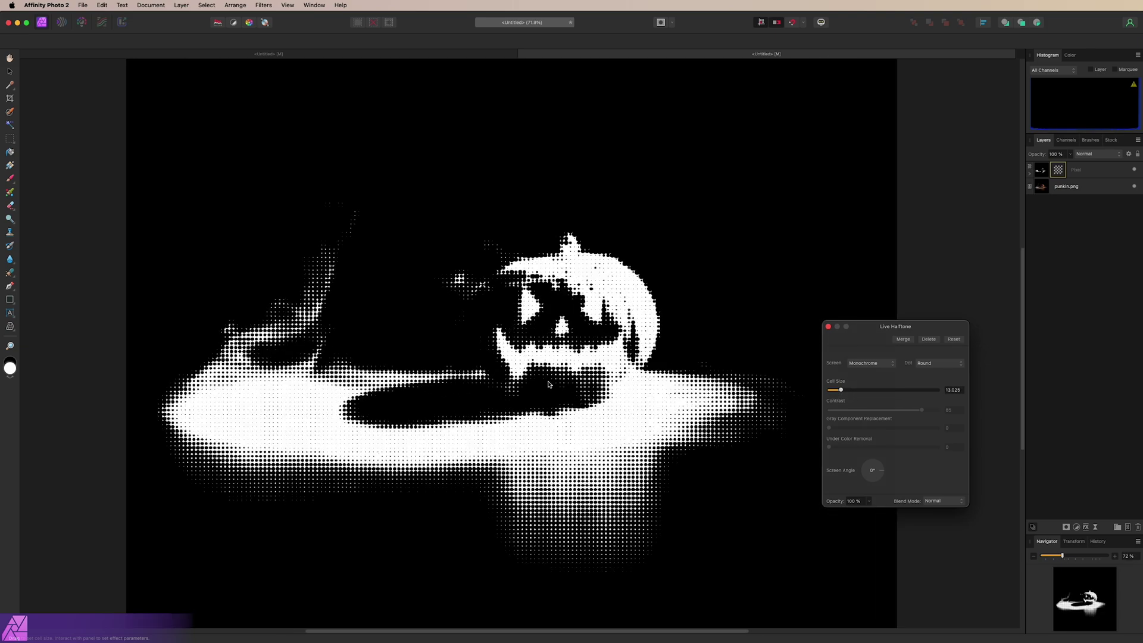
scroll(549, 384, "up", 1)
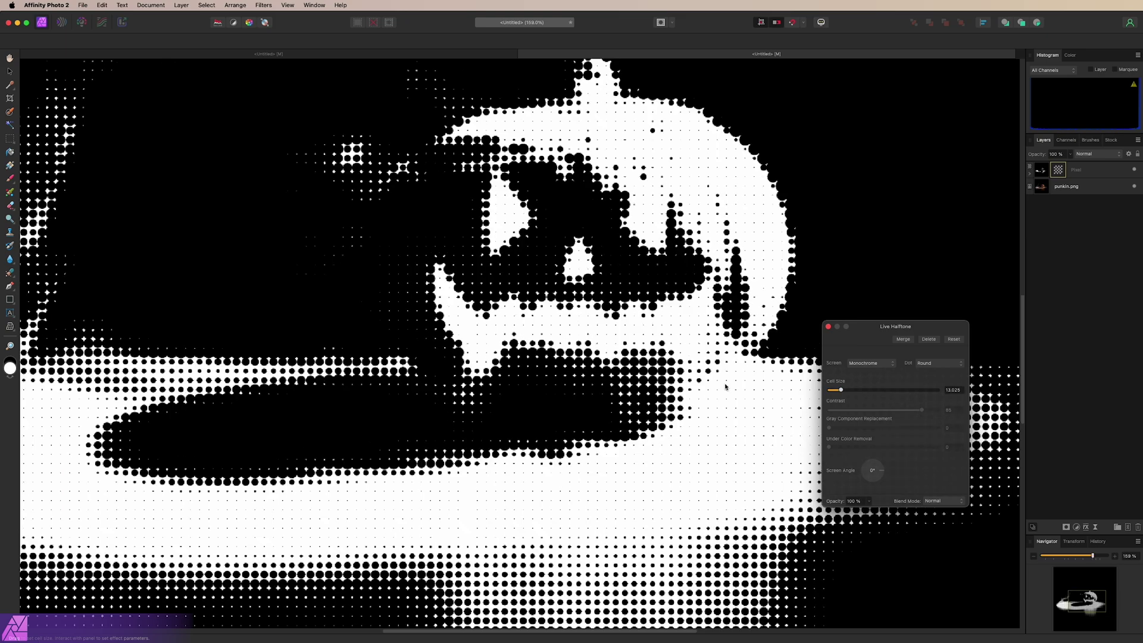
left_click_drag(840, 390, 831, 391)
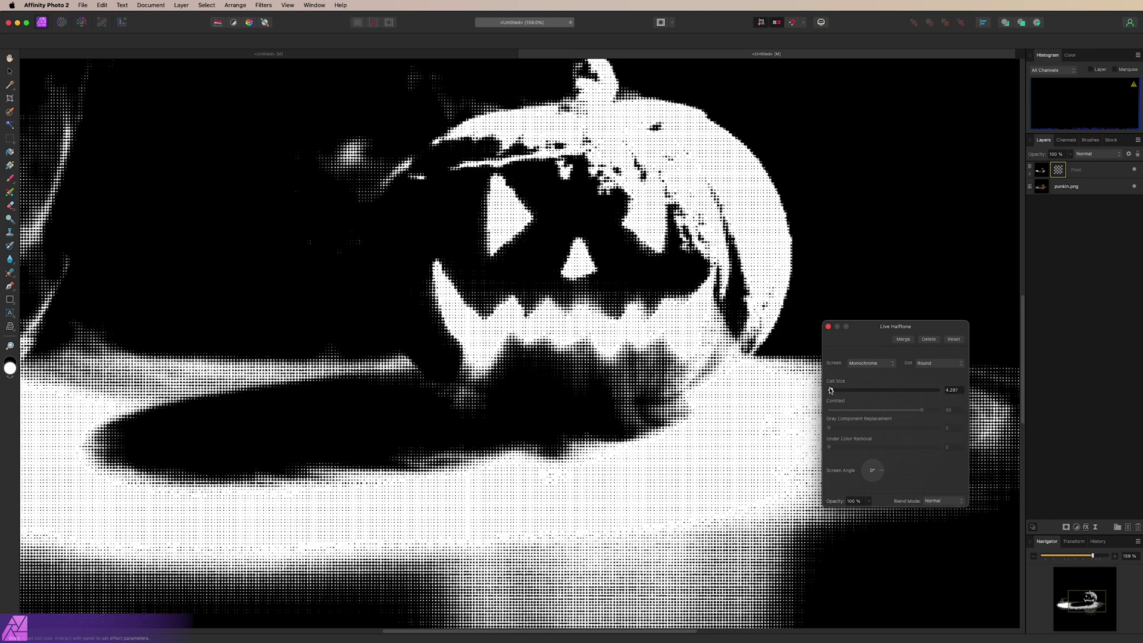
scroll(490, 318, "down", 2)
scroll(489, 318, "up", 10)
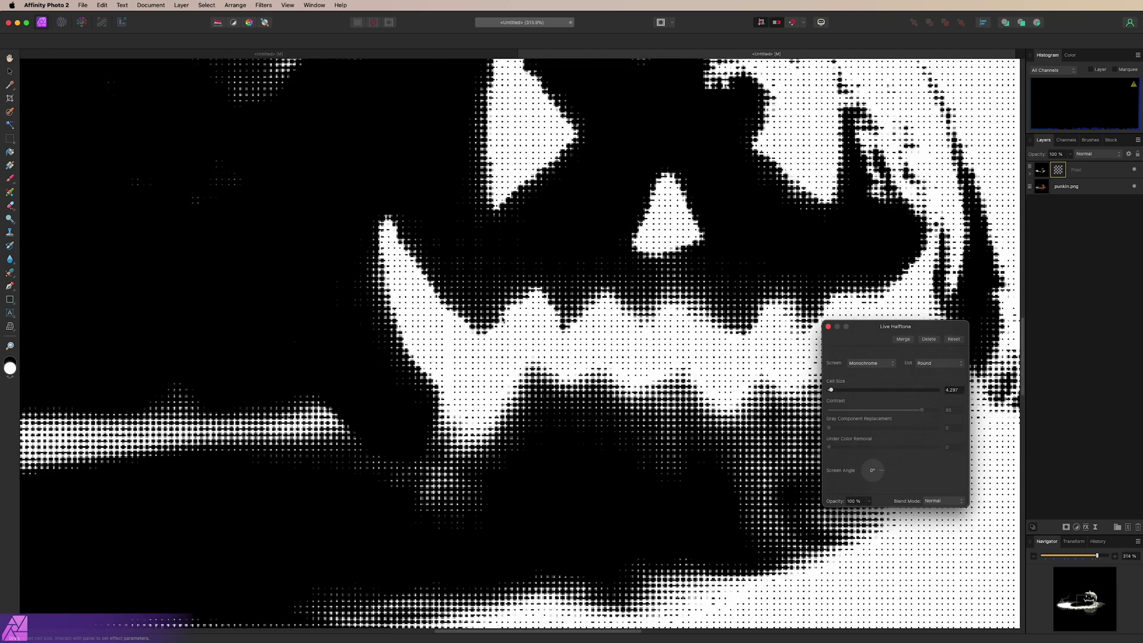
Set the halftone's cell size to 6
left_click(832, 389)
left_click_drag(832, 390, 833, 391)
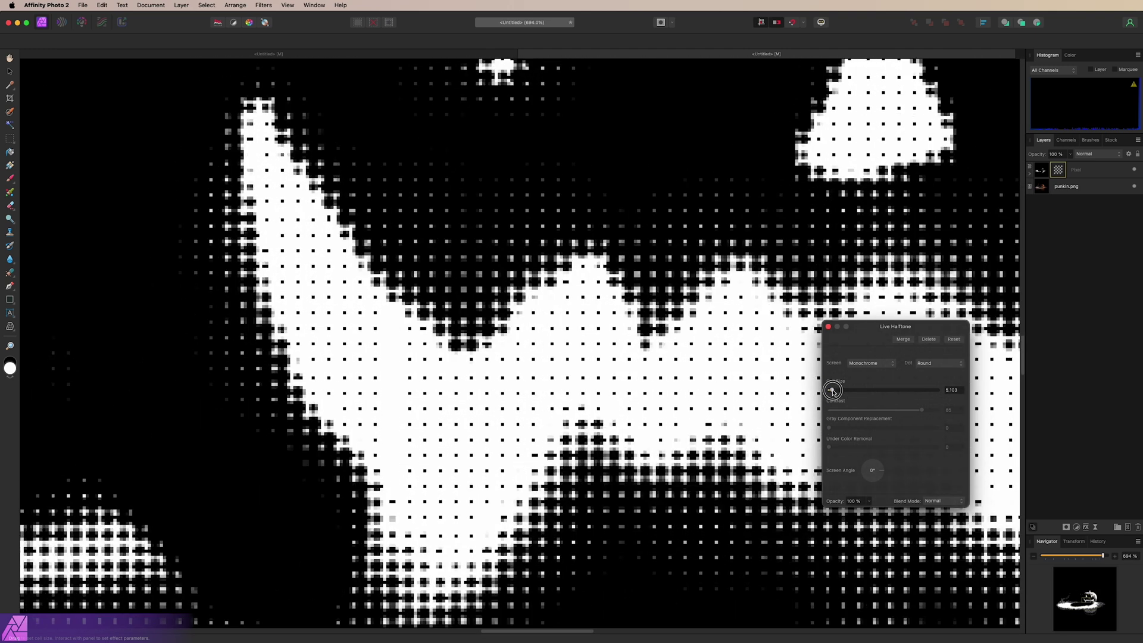
left_click(951, 389)
type("6")
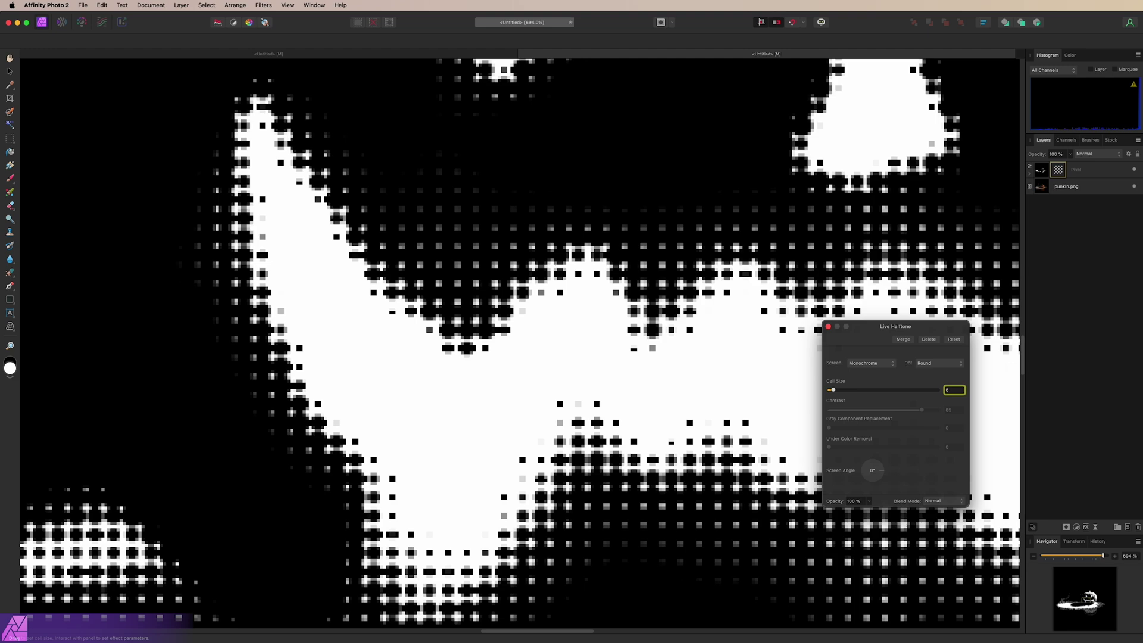
scroll(587, 287, "down", 10)
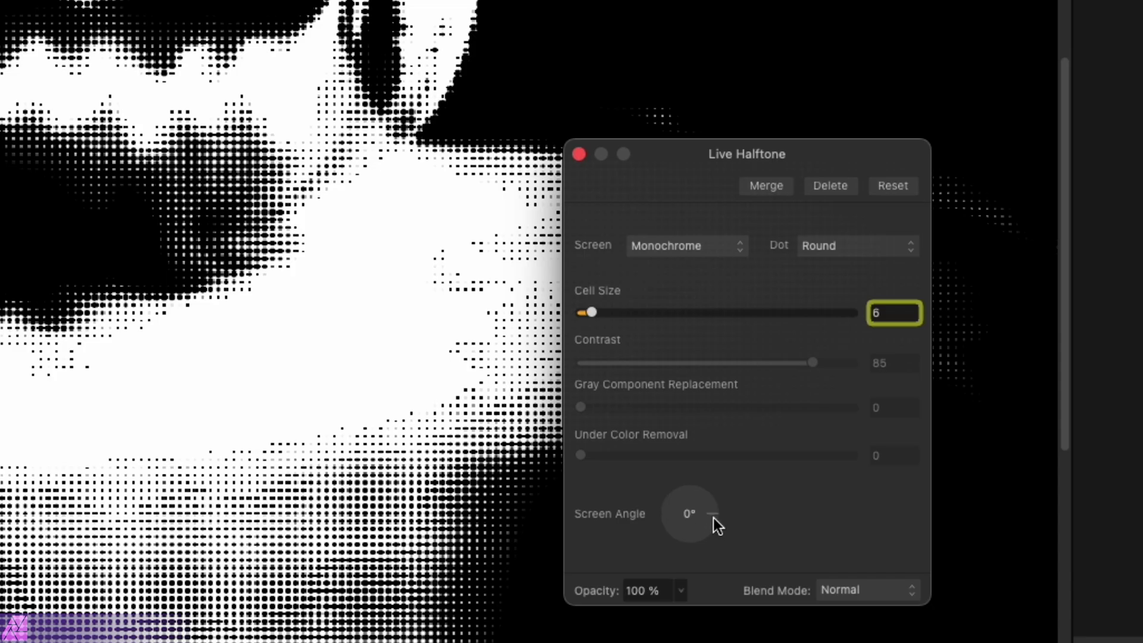
Set the halftone's screen angle to 27° and merge the live filter into the pixel layer
mouse_move(708, 517)
left_mouse_down()
mouse_move(722, 515)
mouse_move(719, 497)
left_mouse_up()
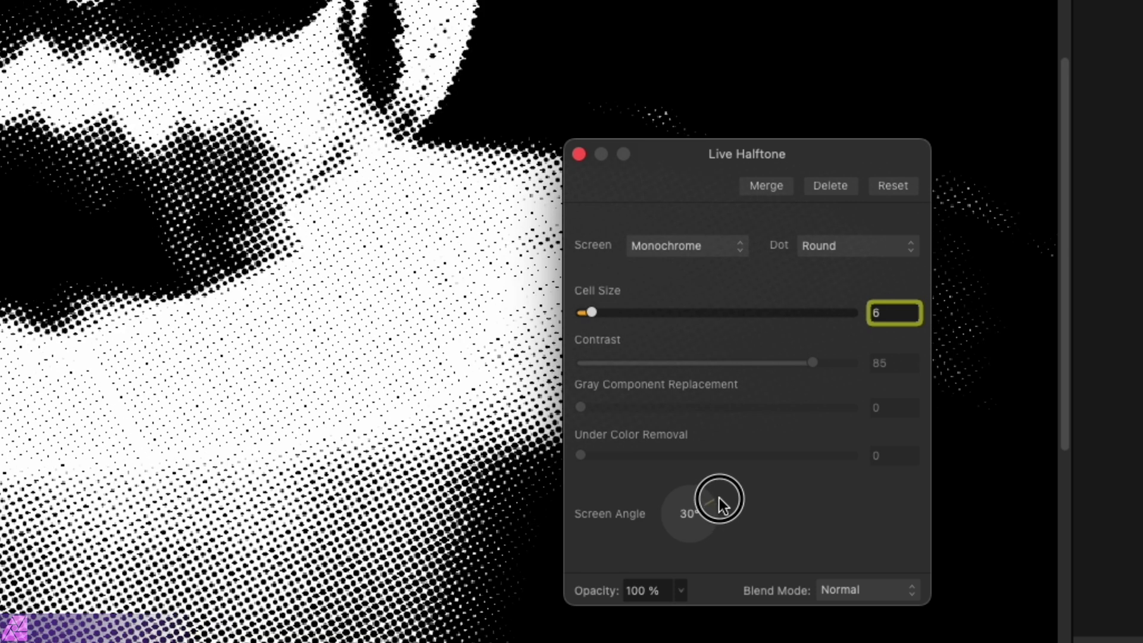
left_click(688, 513)
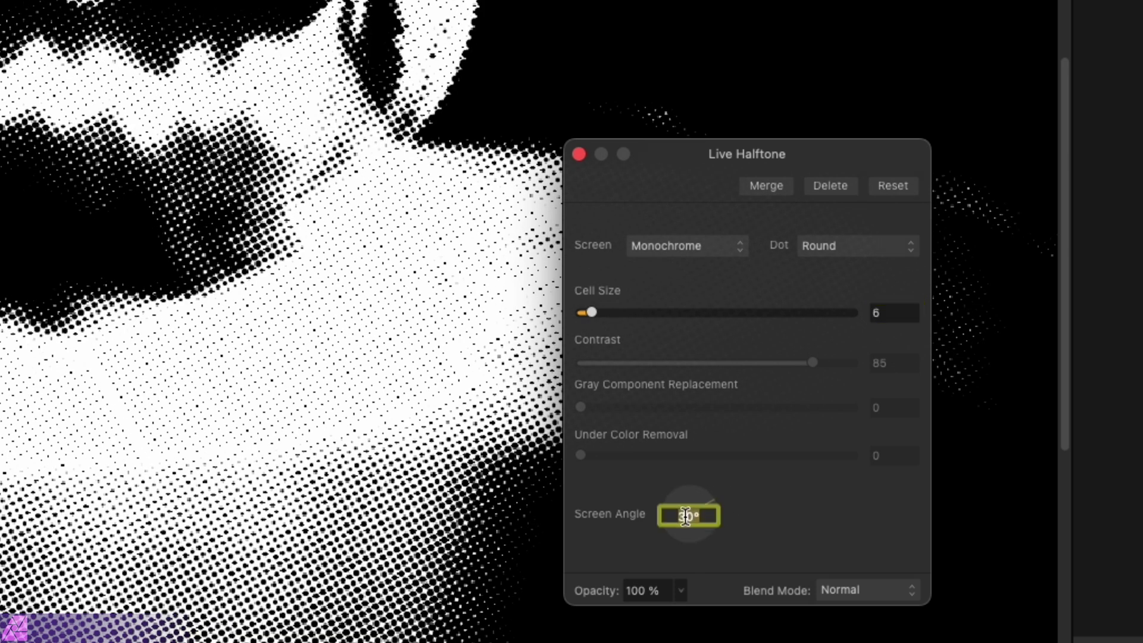
type("27")
key("Return")
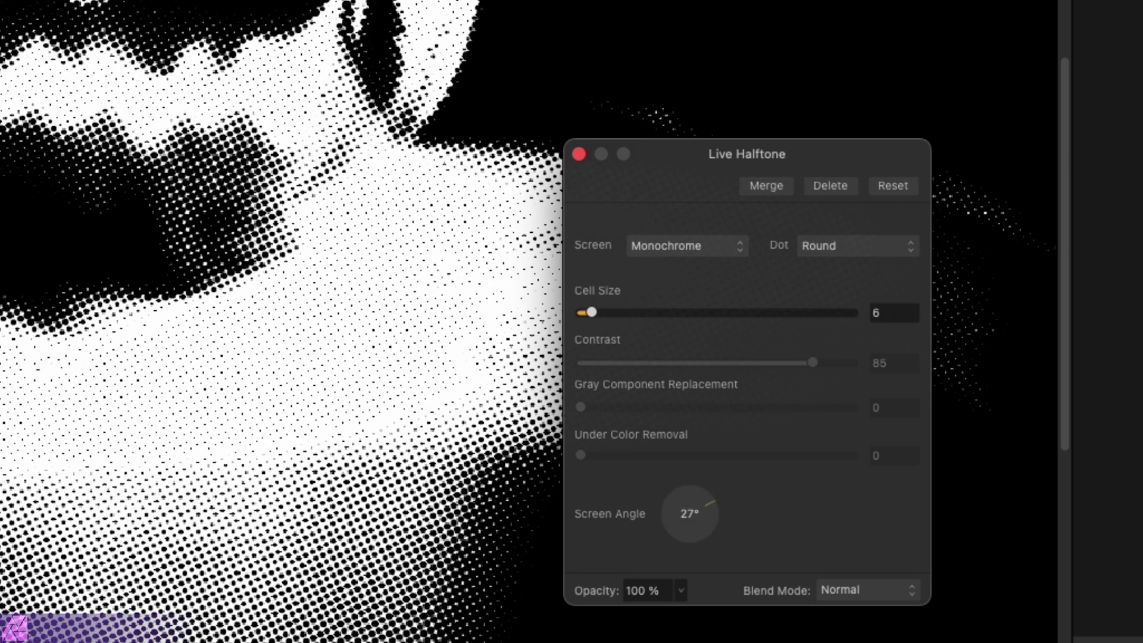
left_click(691, 516)
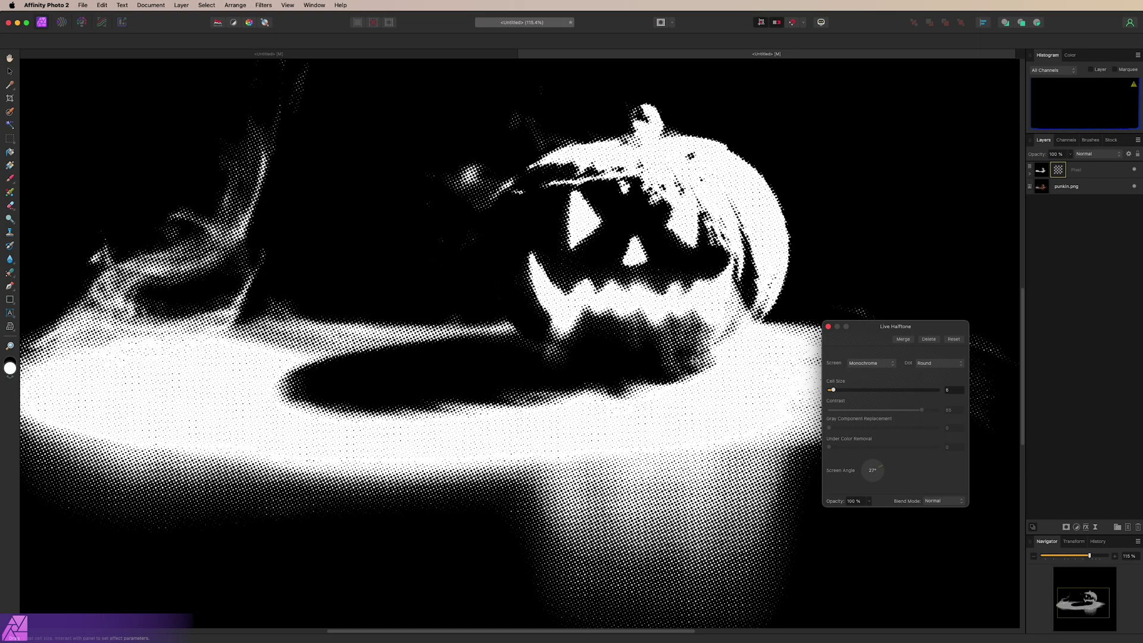
left_click(909, 343)
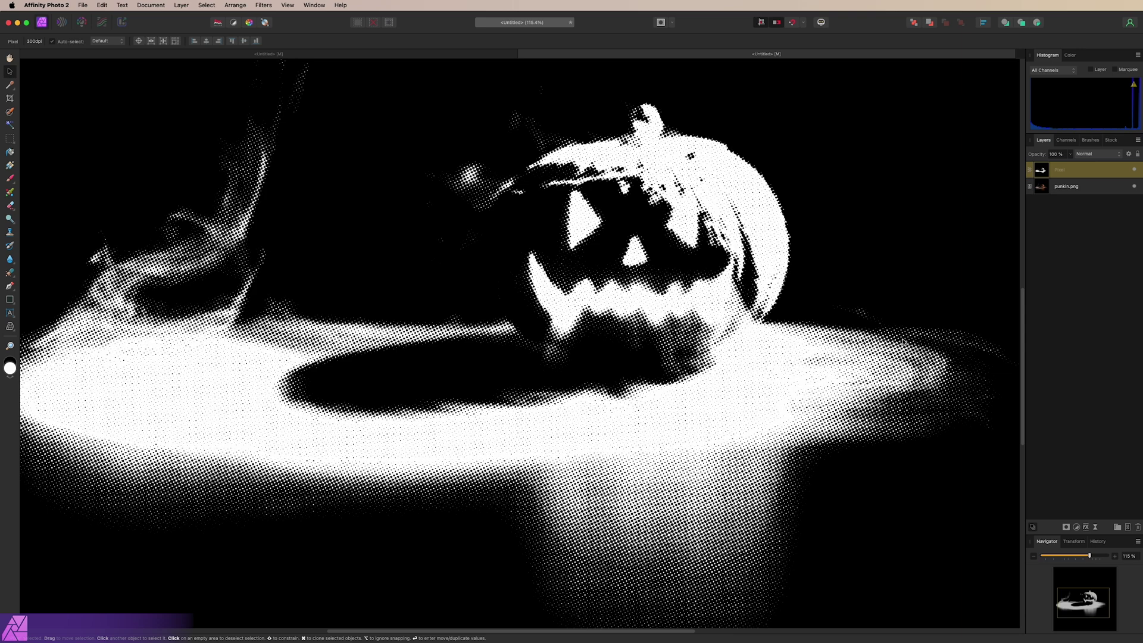
Add a Threshold adjustment layer above the halftoned pixel layer to harden the grey edges of the dots
scroll(574, 339, "up", 10)
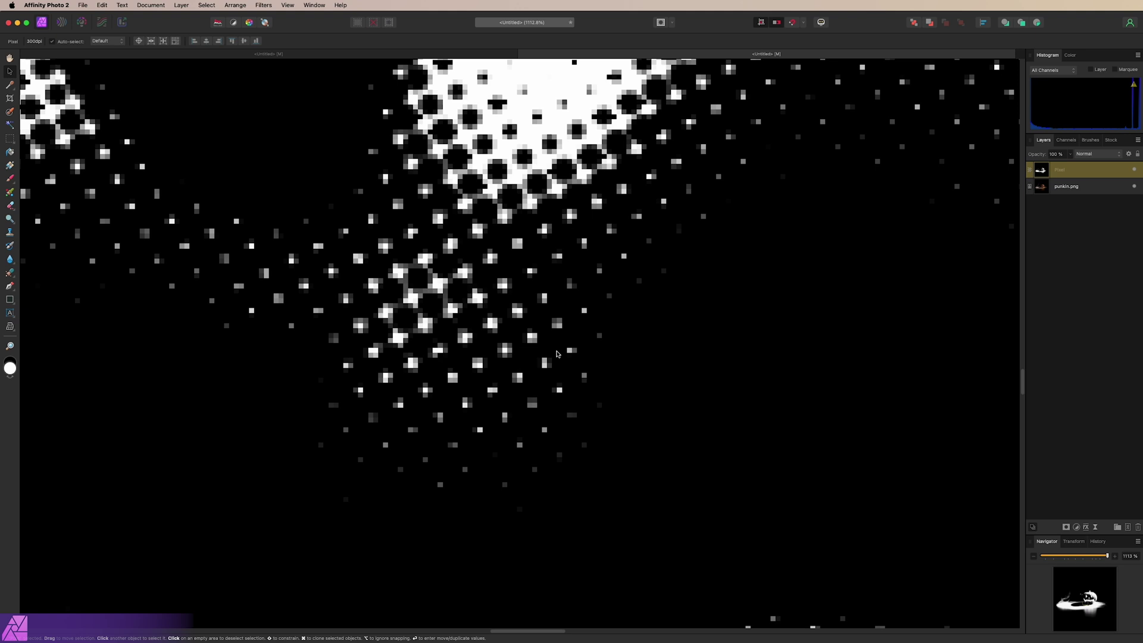
left_click(181, 5)
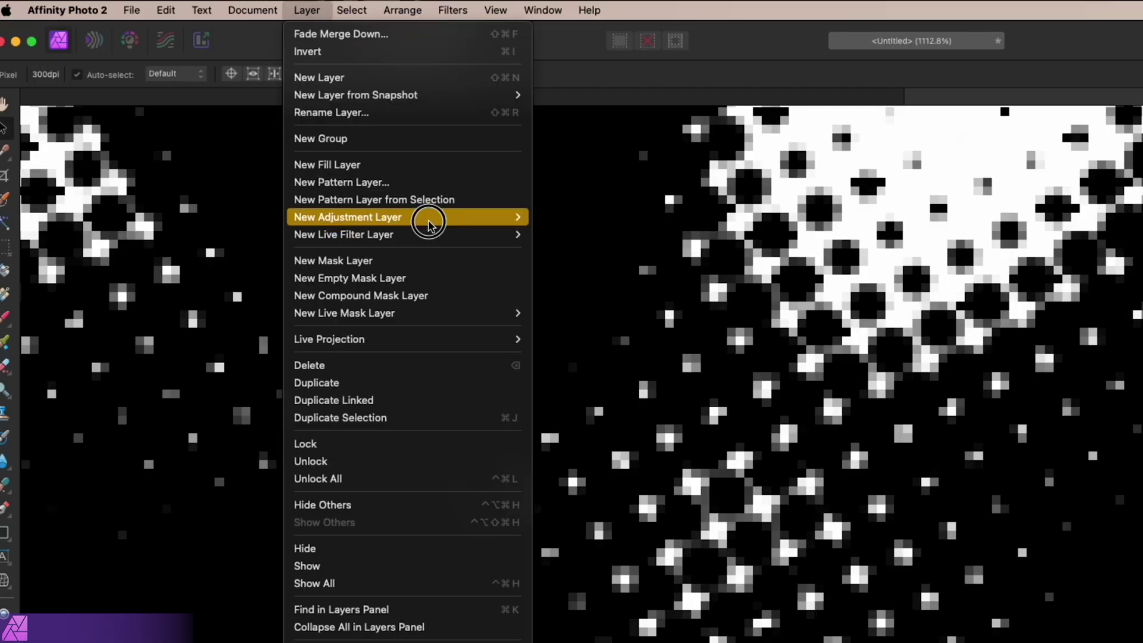
mouse_move(428, 225)
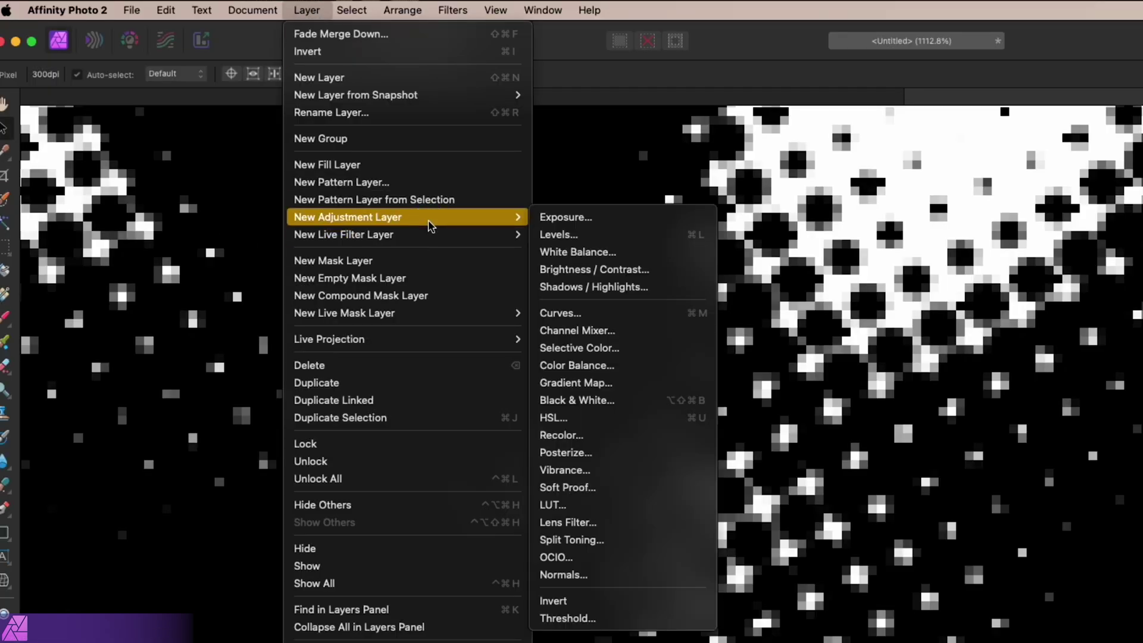
left_click(670, 619)
Try threshold values of 23%, 52%, 70% and 6% to compare their effect on the halftone dots
scroll(980, 481, "down", 10)
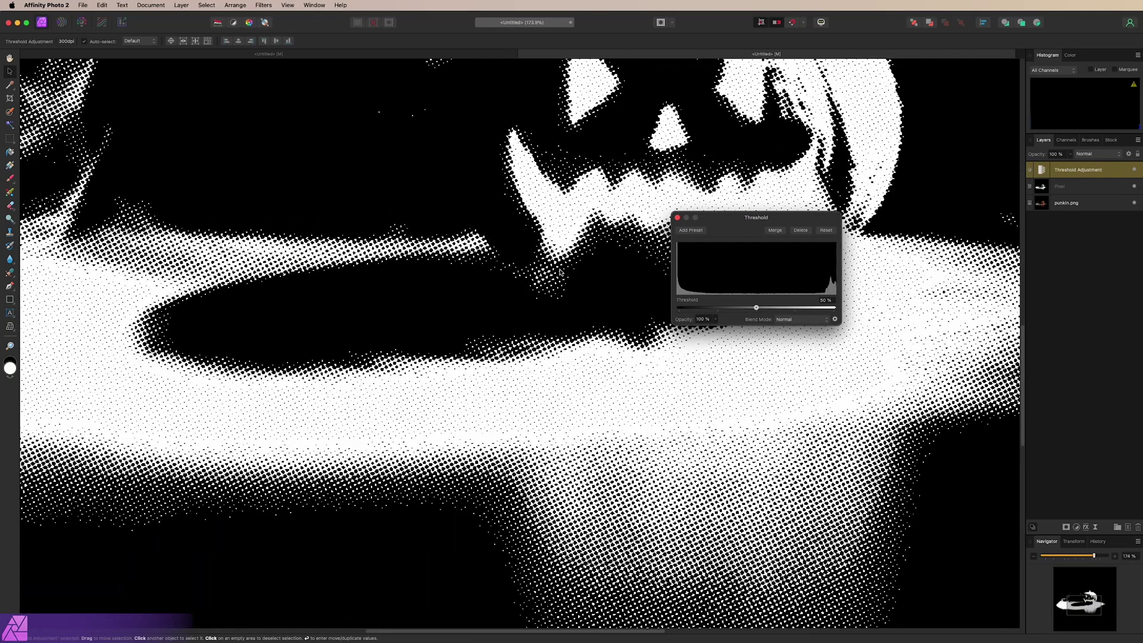
scroll(560, 272, "down", 3)
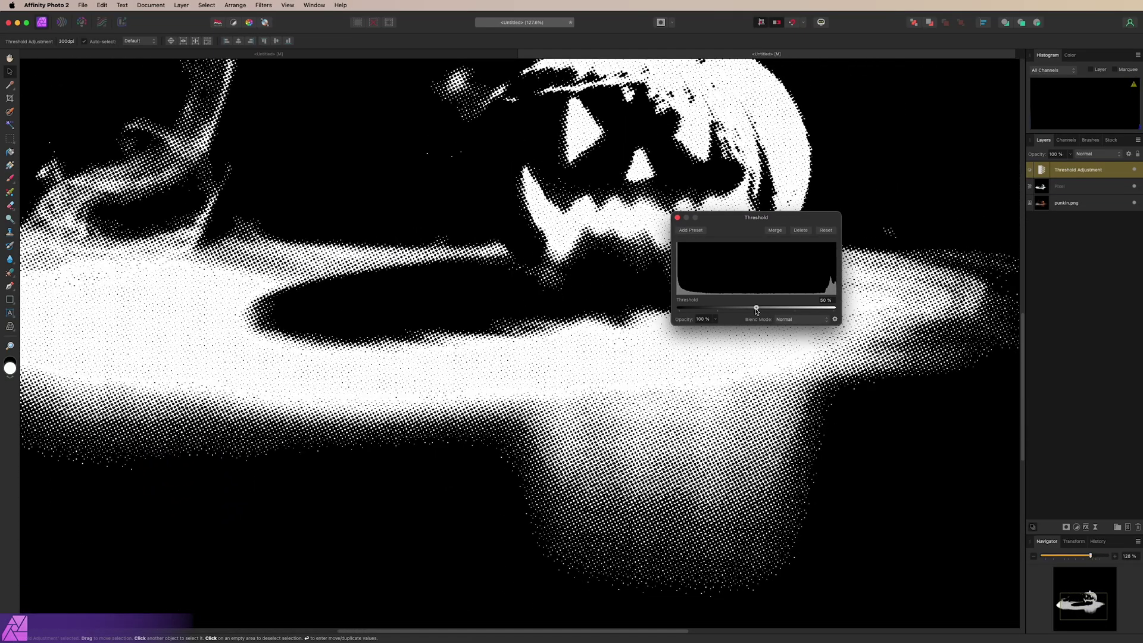
left_click_drag(756, 310, 711, 309)
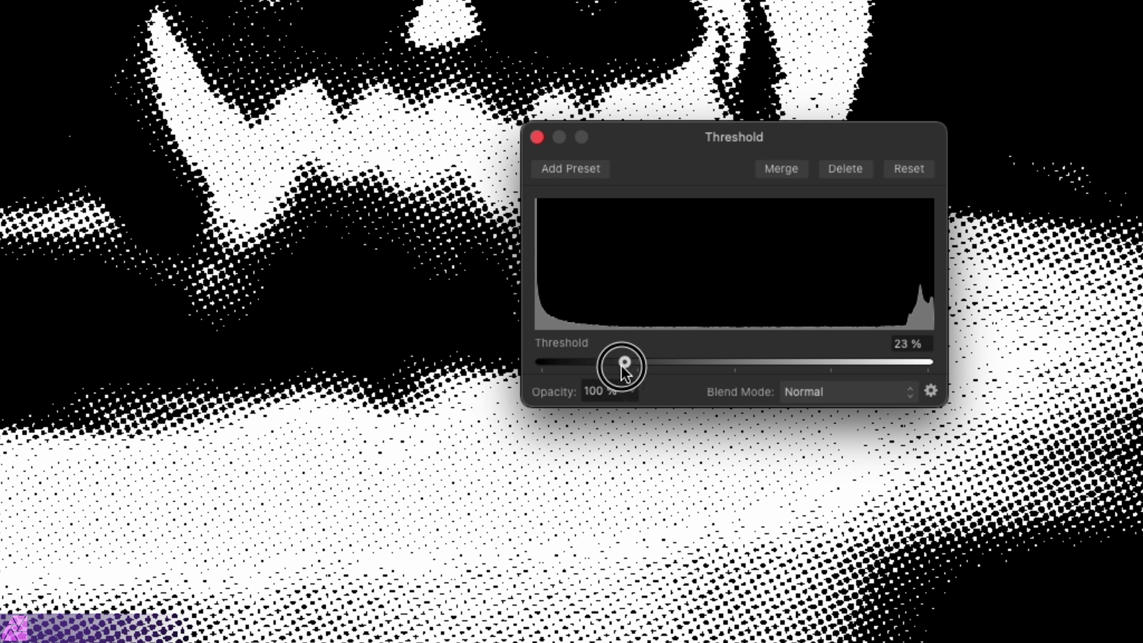
left_click_drag(623, 367, 741, 365)
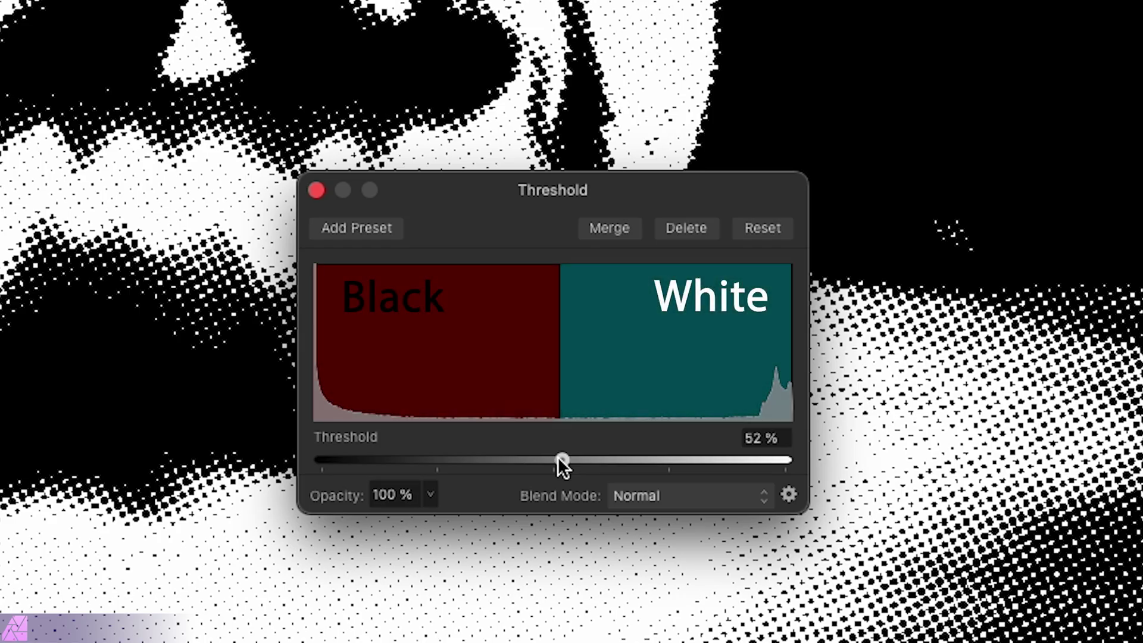
left_click_drag(561, 463, 649, 463)
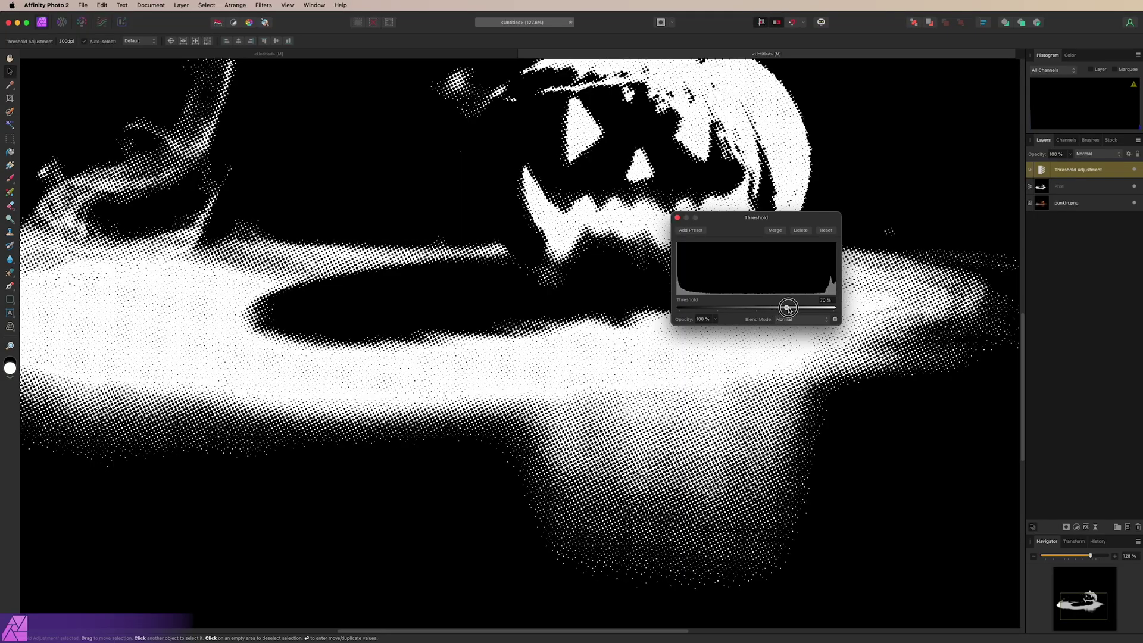
left_click_drag(789, 308, 688, 307)
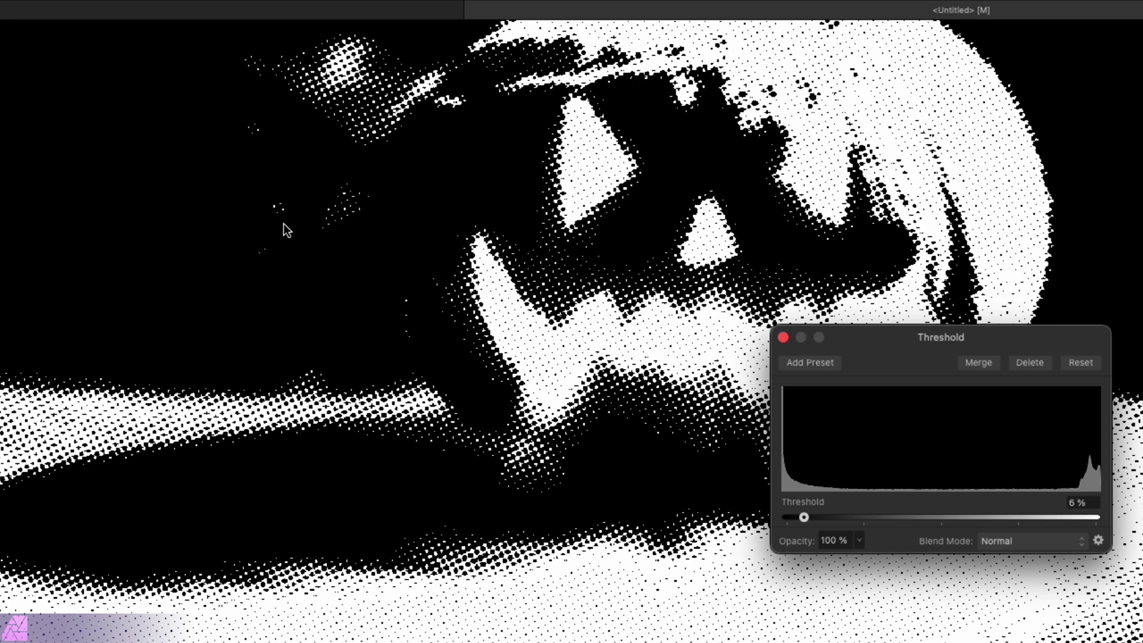
Set the threshold to 72% and merge the adjustment into the halftoned pixel layer
left_click_drag(804, 517, 935, 517)
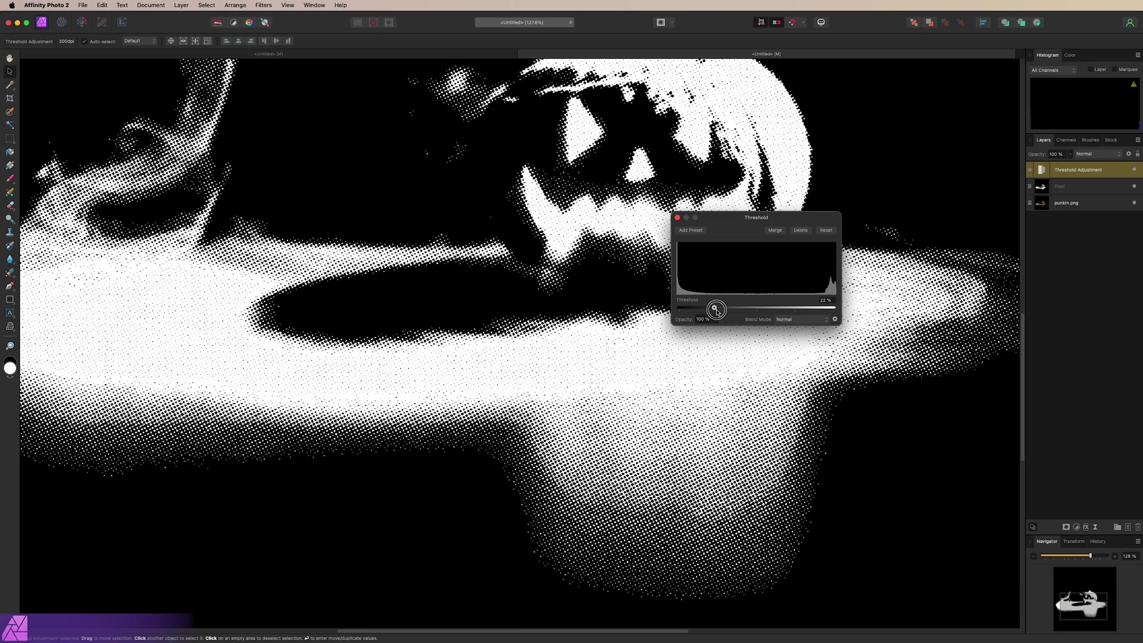
left_click_drag(753, 311, 791, 310)
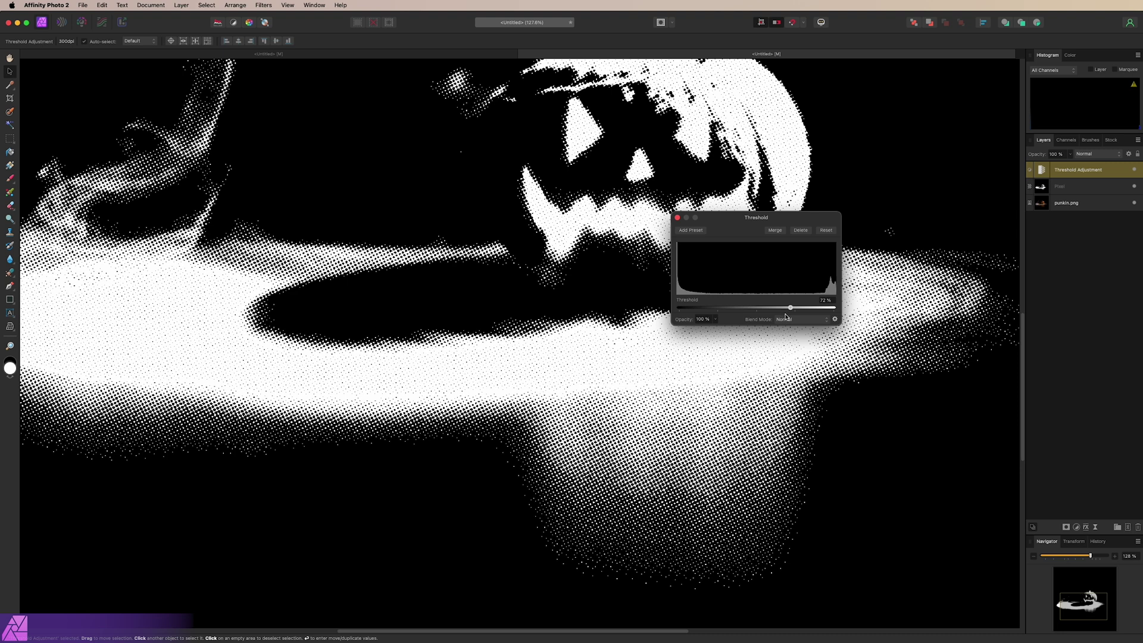
left_click(774, 231)
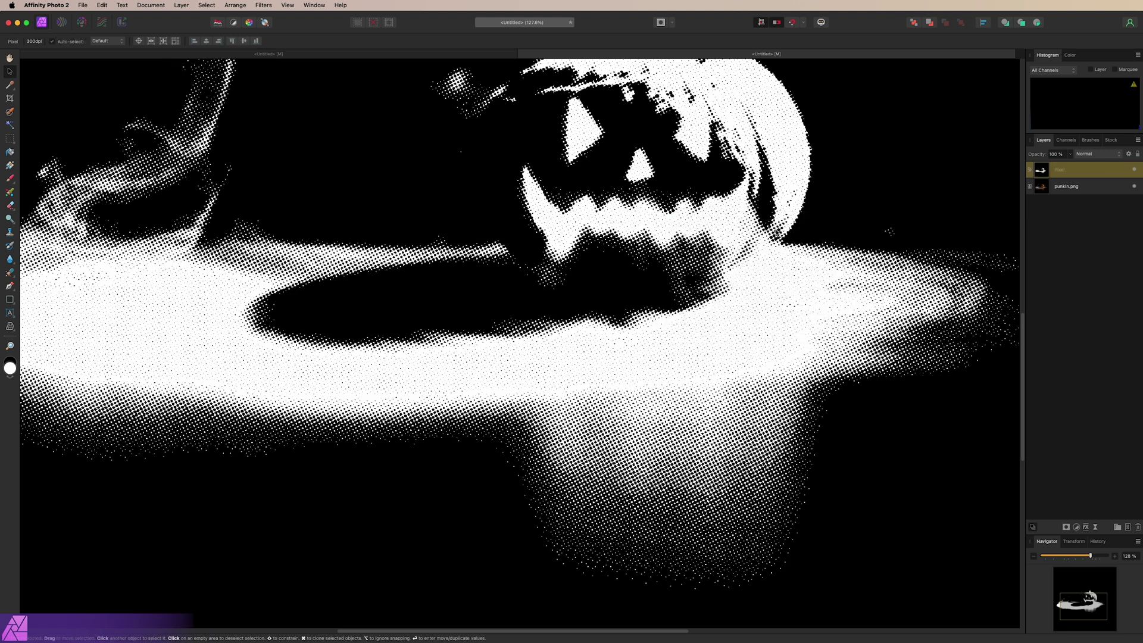
Rasterize the halftoned pixel layer to a mask and apply it to the punkin.png layer
key("super+0")
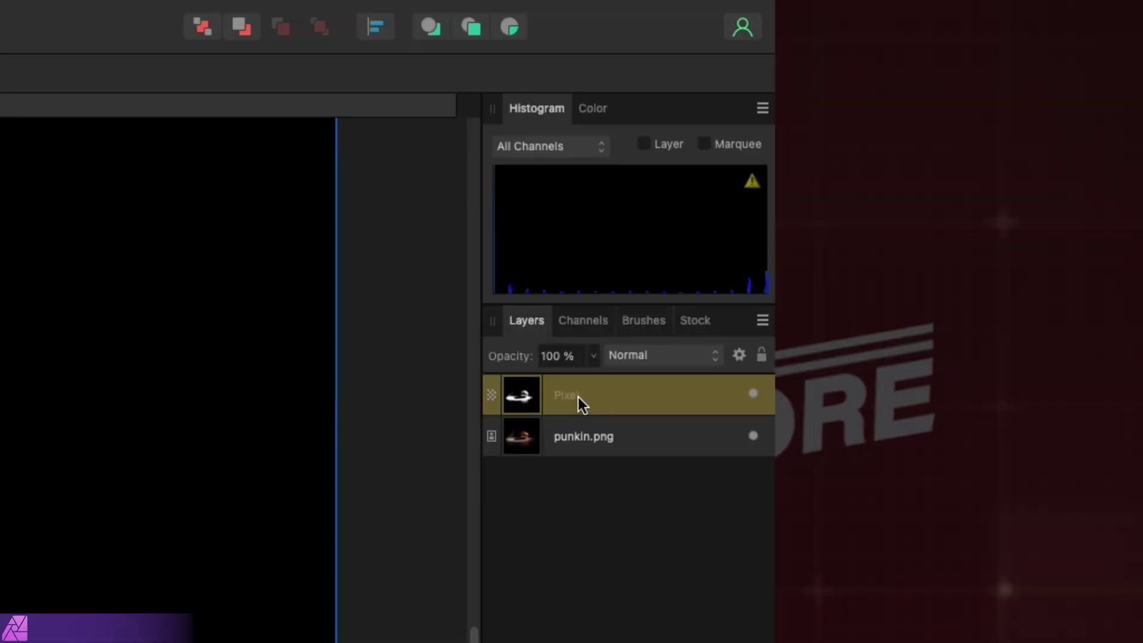
right_click(1064, 172)
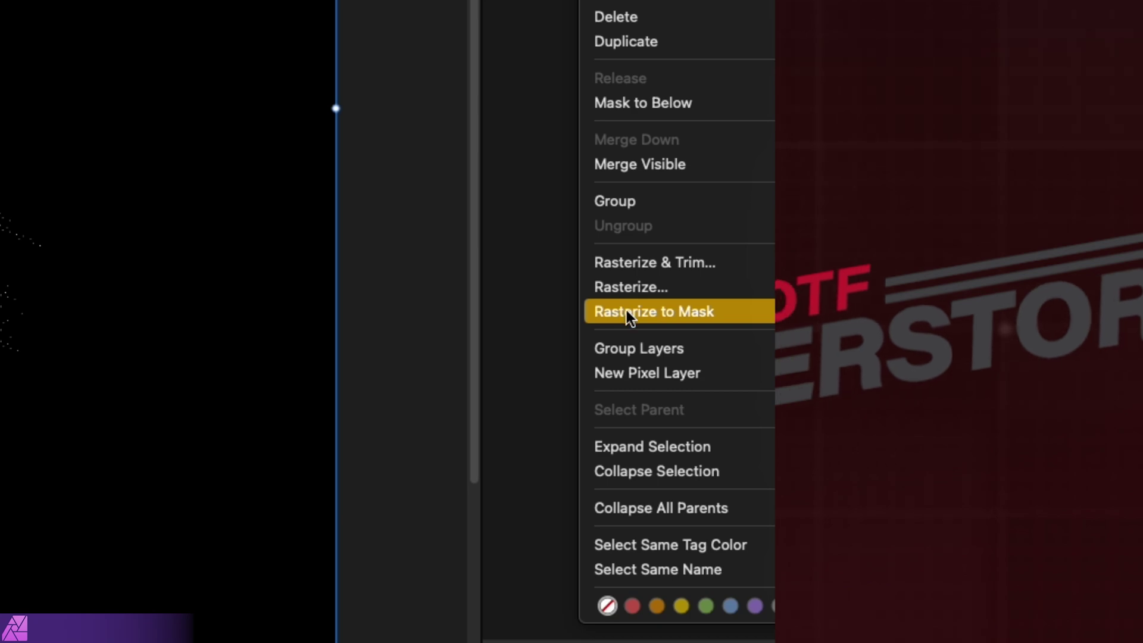
left_click(626, 311)
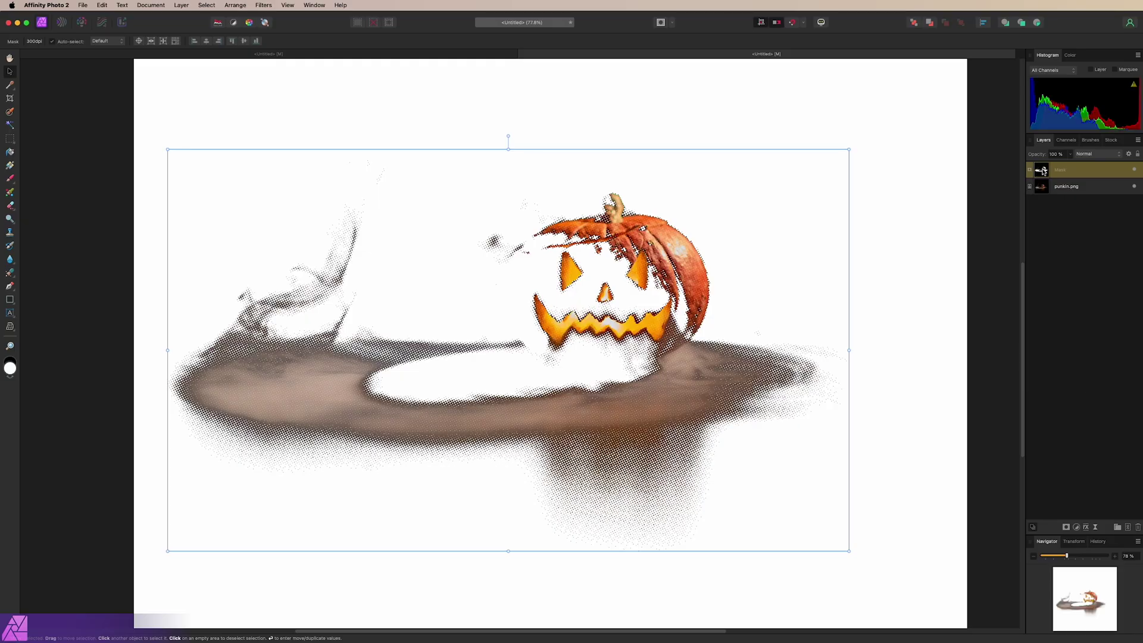
left_click_drag(1056, 180, 1062, 189)
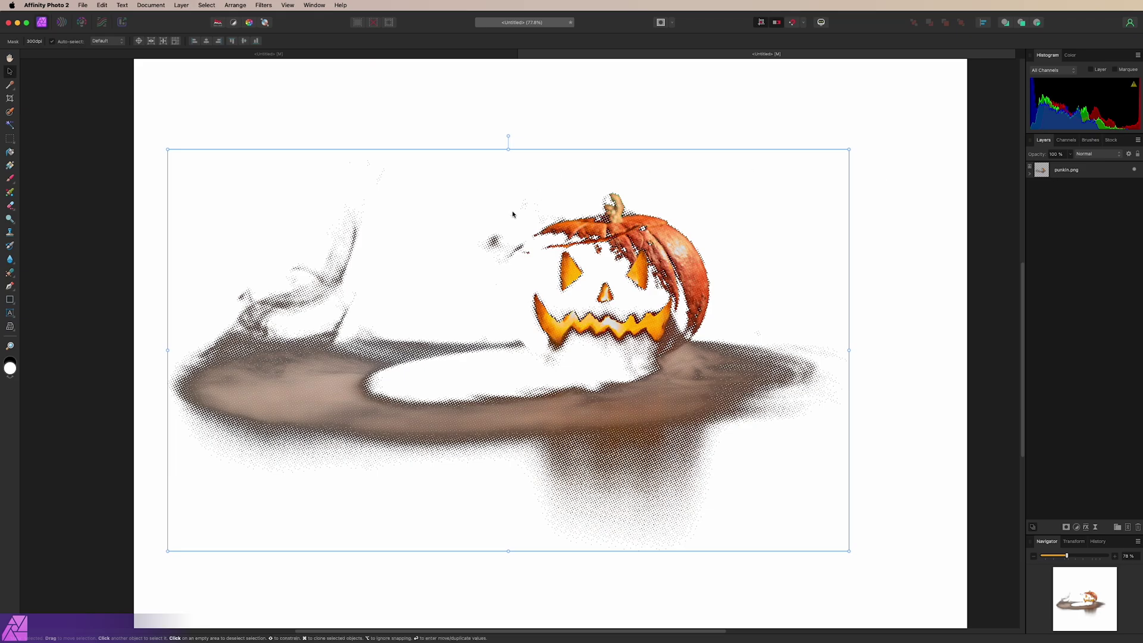
Check the masked pumpkin's halftone dots up close, select the image and make the document background transparent
scroll(378, 377, "up", 5)
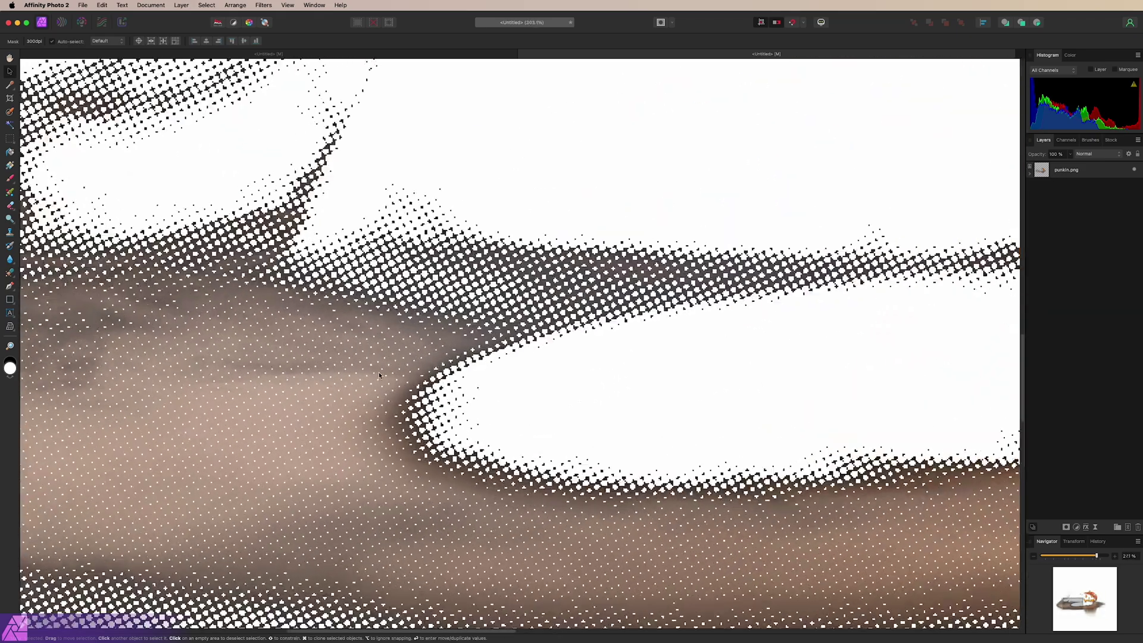
scroll(655, 275, "down", 5)
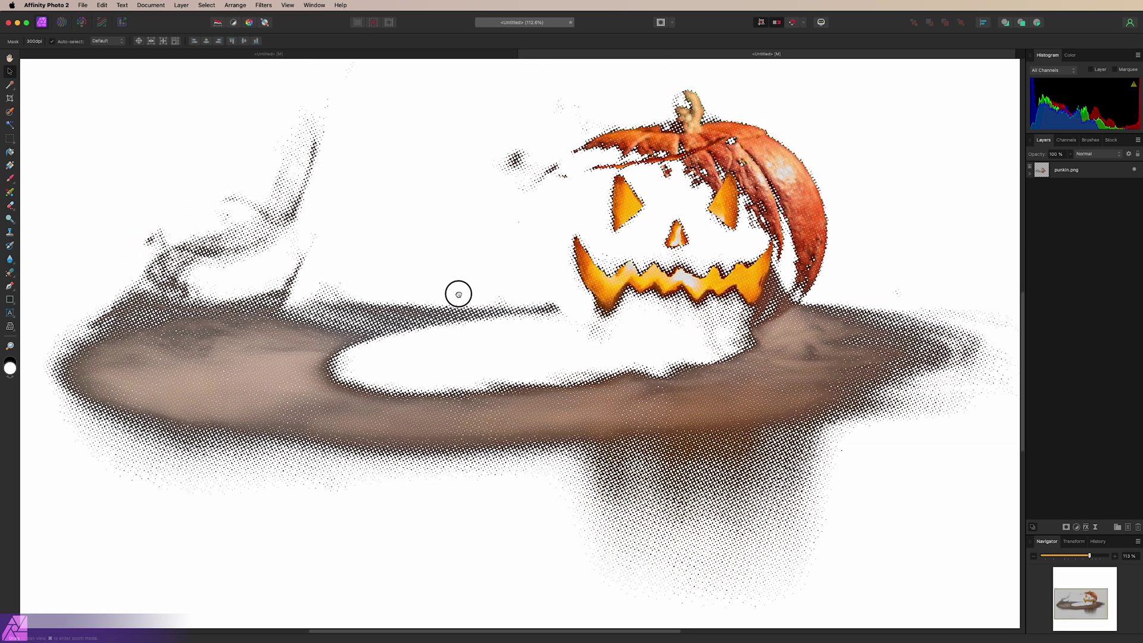
scroll(599, 276, "up", 1)
left_click(599, 276)
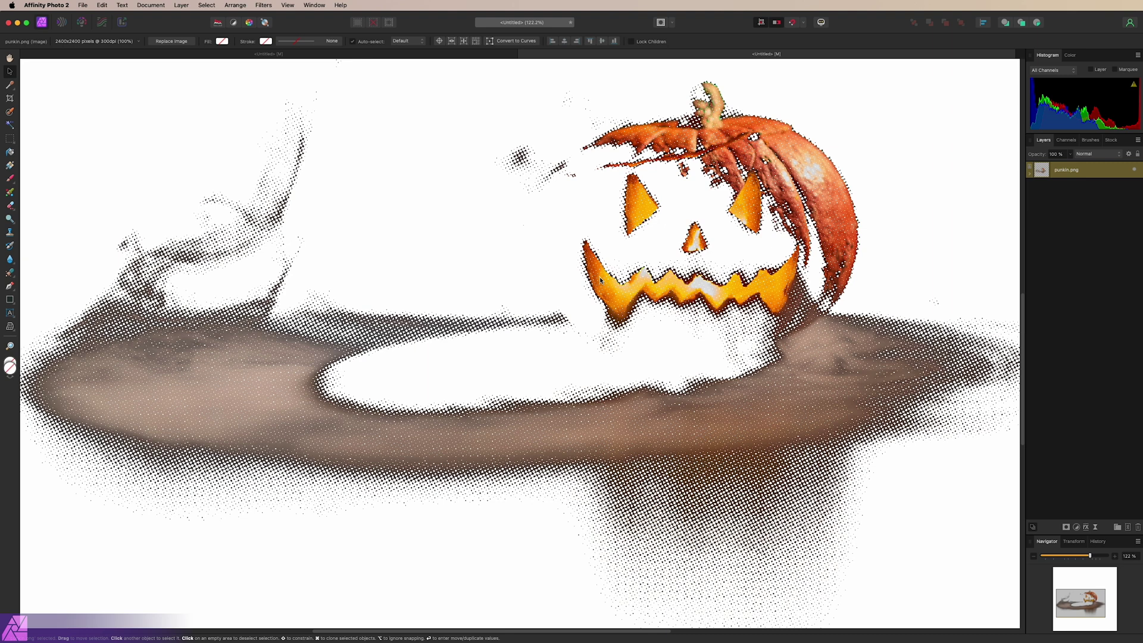
left_click(151, 4)
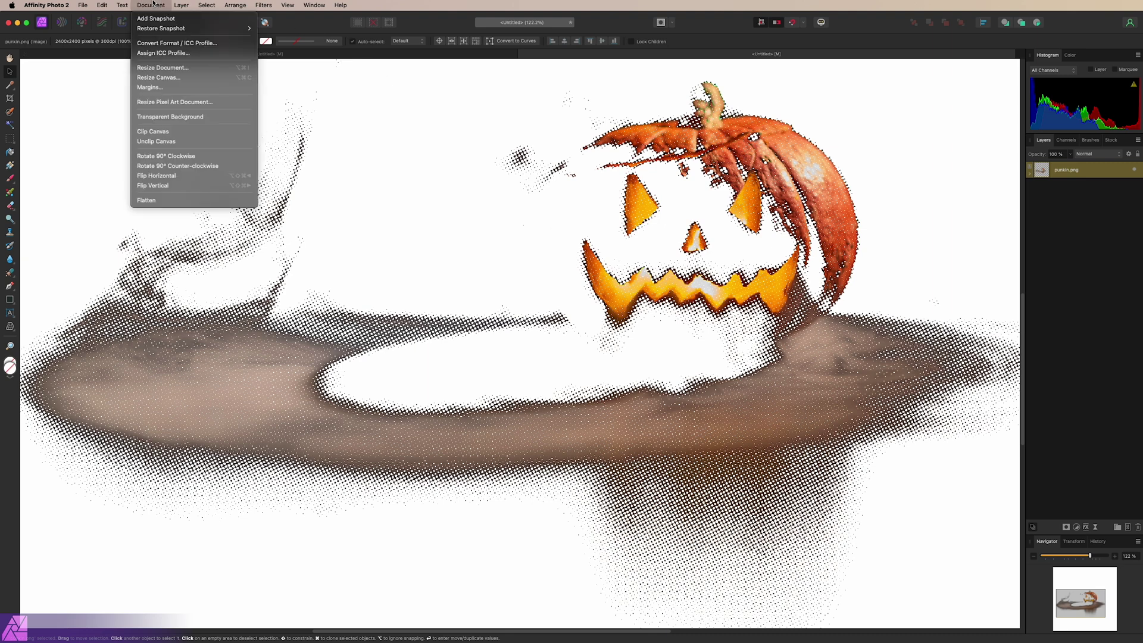
left_click(186, 118)
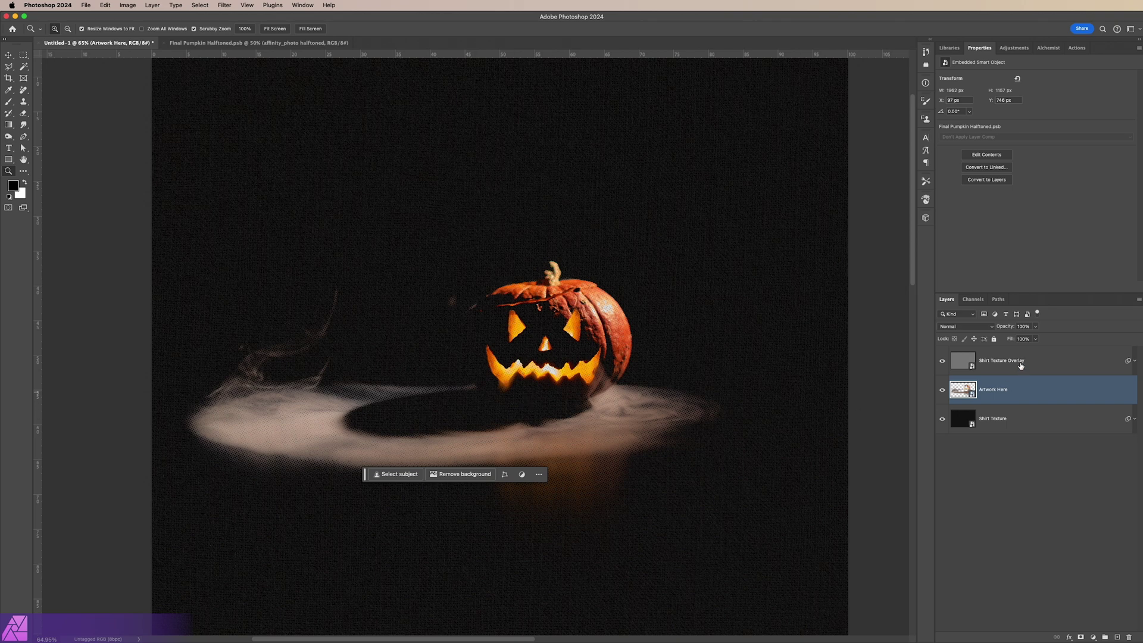
Switch to the Photoshop shirt mockup and examine the halftoned pumpkin on the black fabric up close and as a whole
scroll(551, 375, "up", 5)
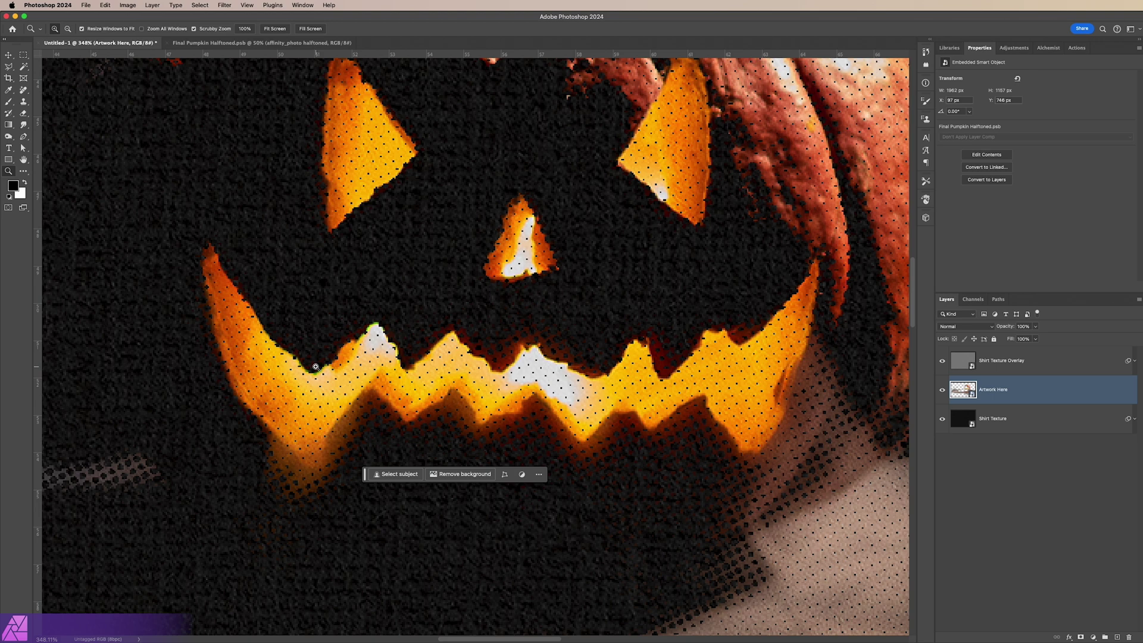
scroll(343, 320, "down", 3)
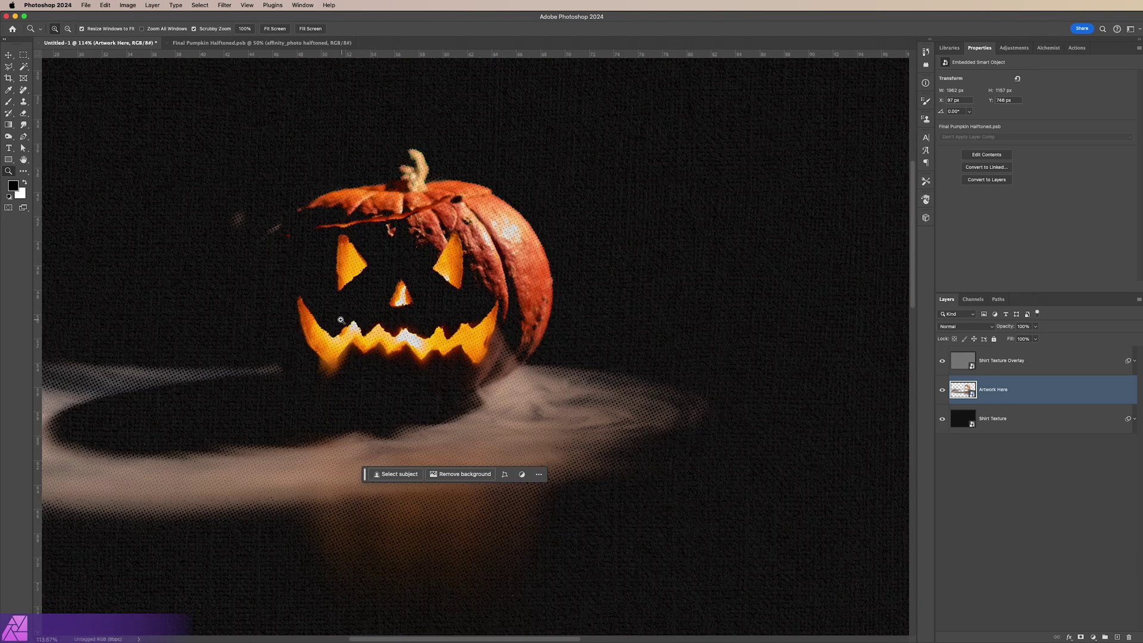
left_click_drag(344, 321, 615, 248)
scroll(590, 256, "down", 3)
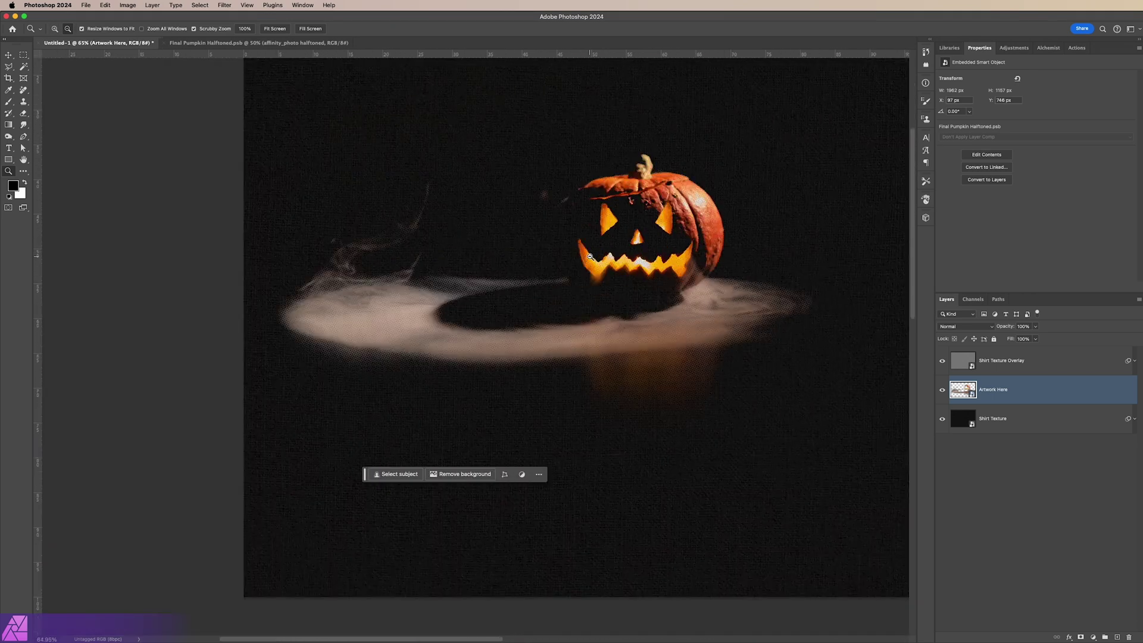
scroll(589, 256, "up", 1)
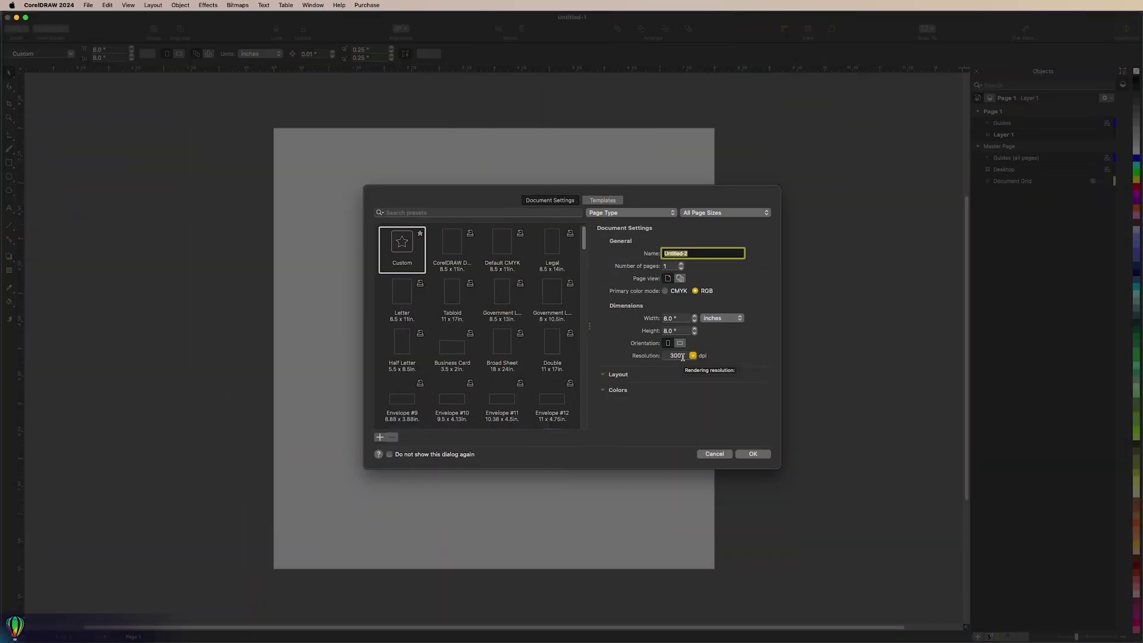
In CorelDRAW, create a new 8 × 8 inch document in RGB at 300 dpi
key("Tab")
key("Tab")
key("Tab")
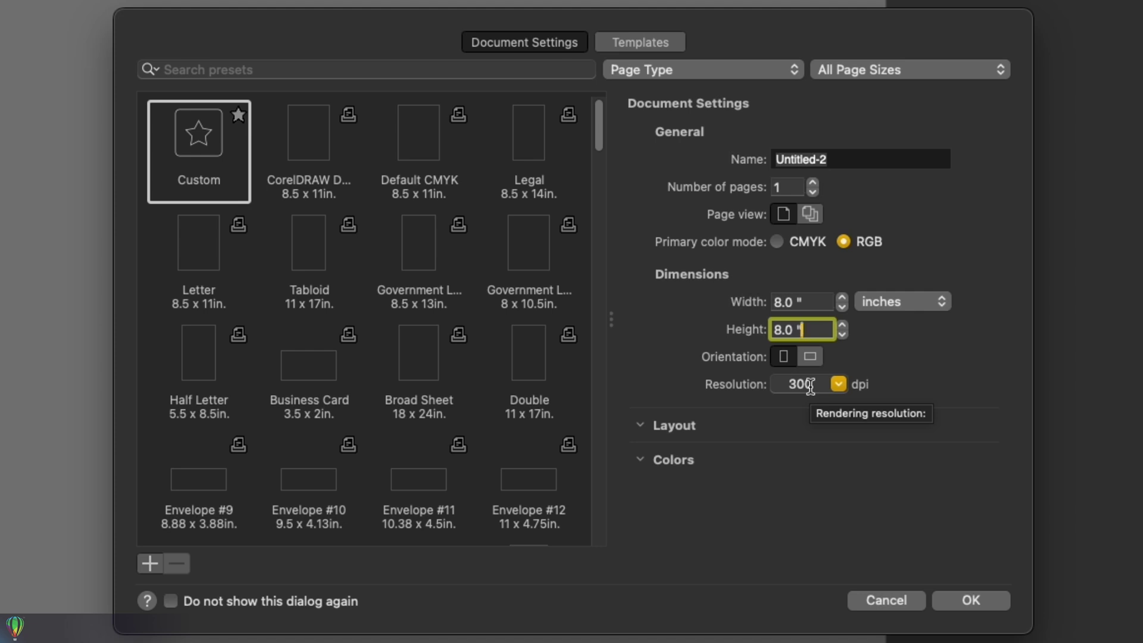
left_click(843, 241)
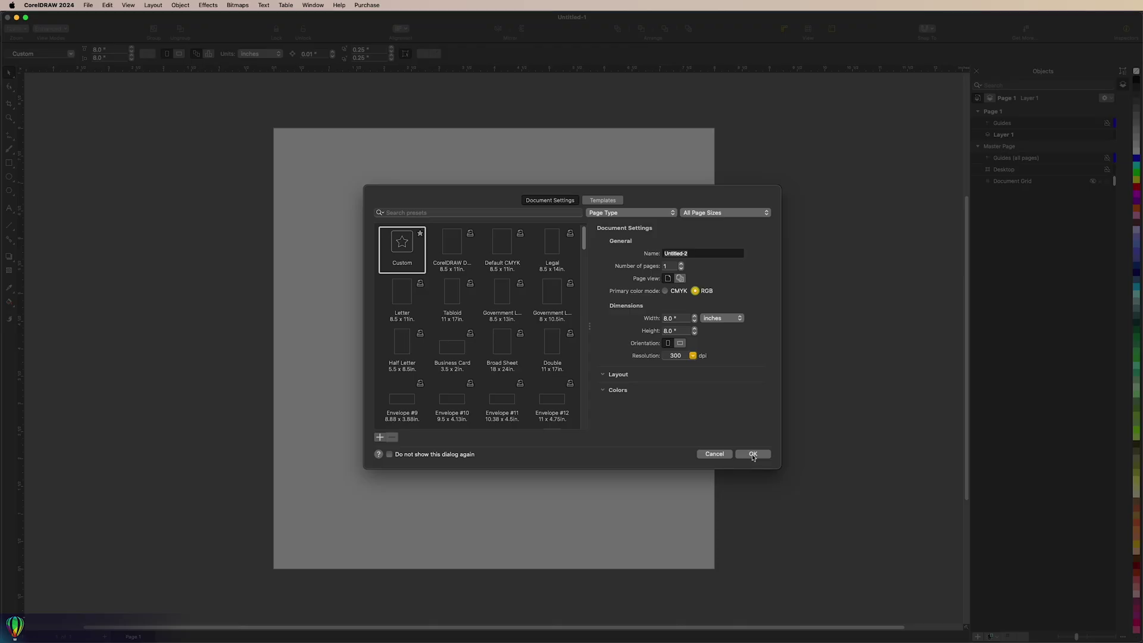
left_click(970, 600)
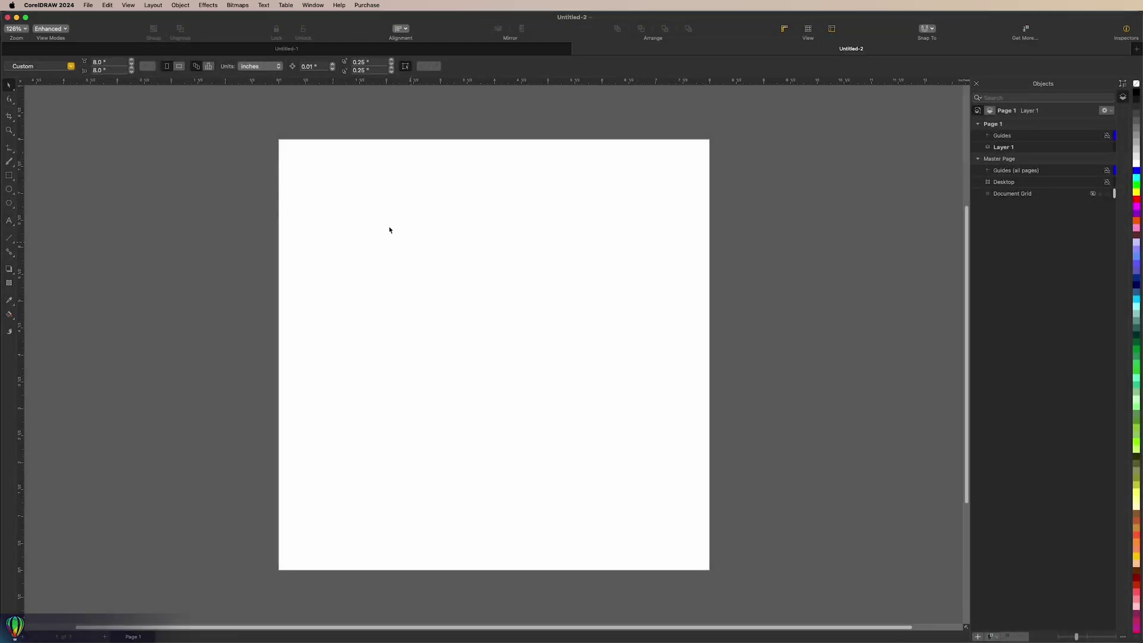
Place punkin.png at its original 8 × 8 inch size, centered on the page
left_click(87, 5)
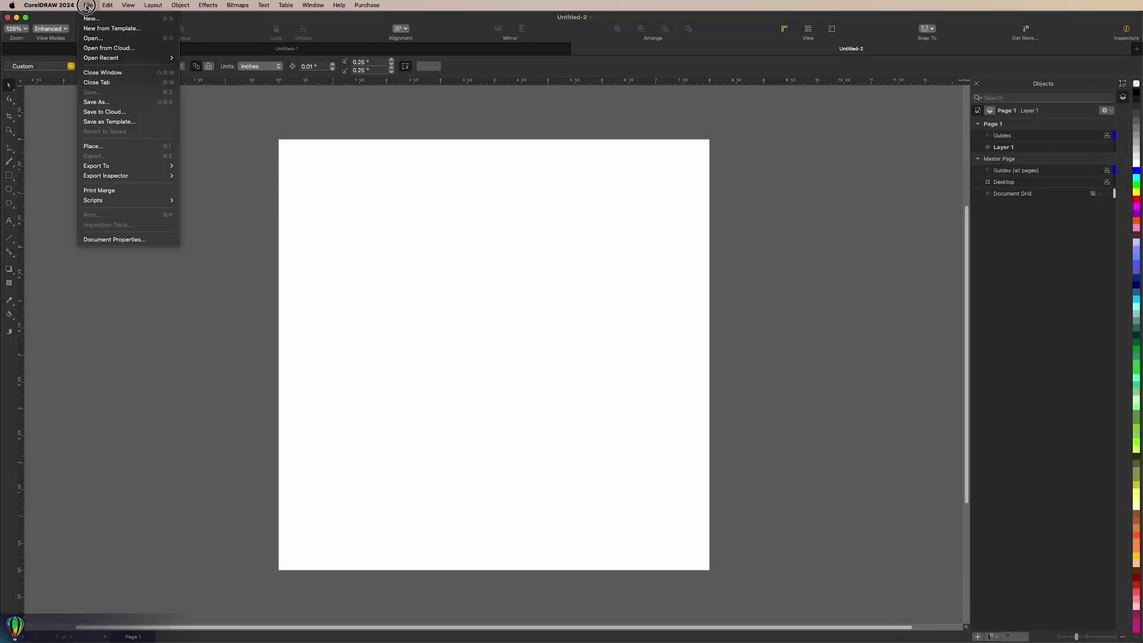
left_click(112, 148)
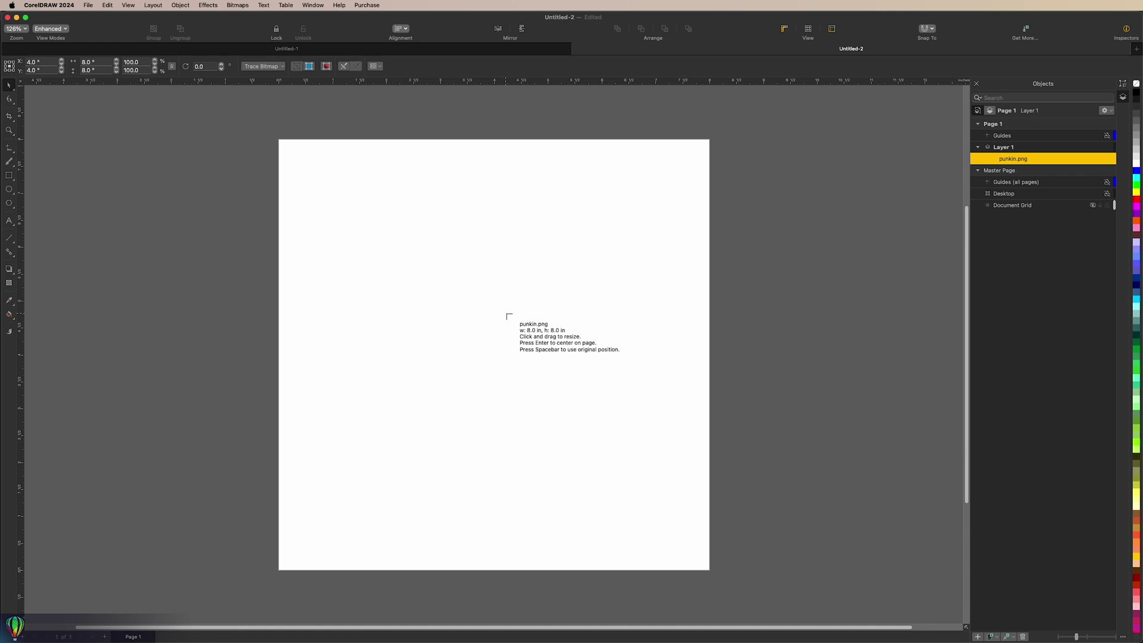
key("Return")
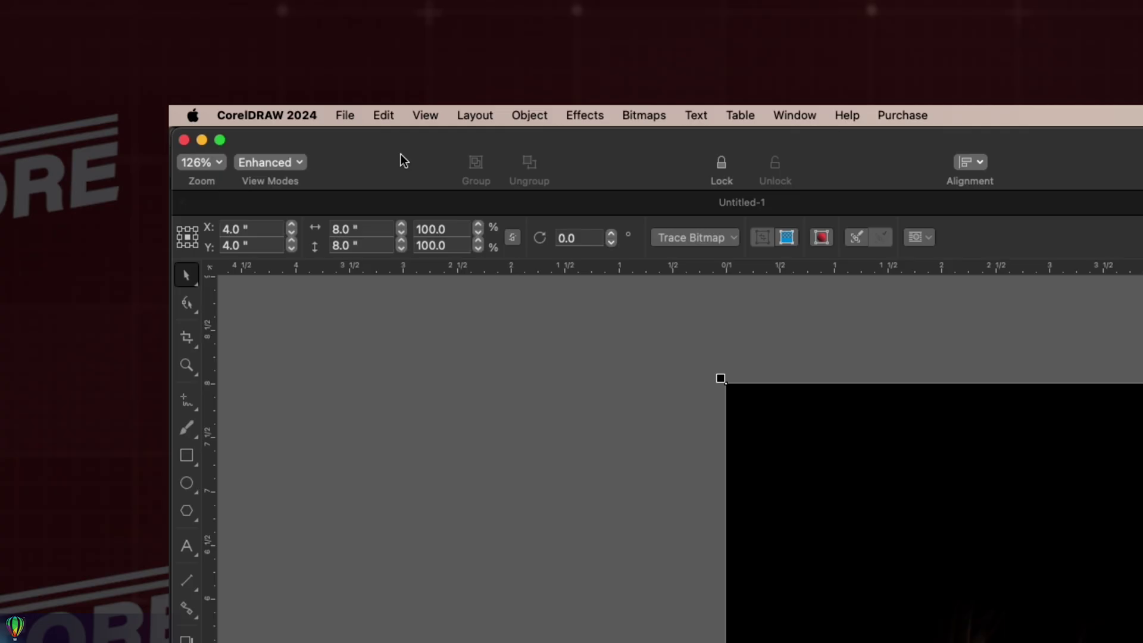
Duplicate the pumpkin image and center the copy on the page, exactly over the original
left_click(107, 5)
left_click(146, 160)
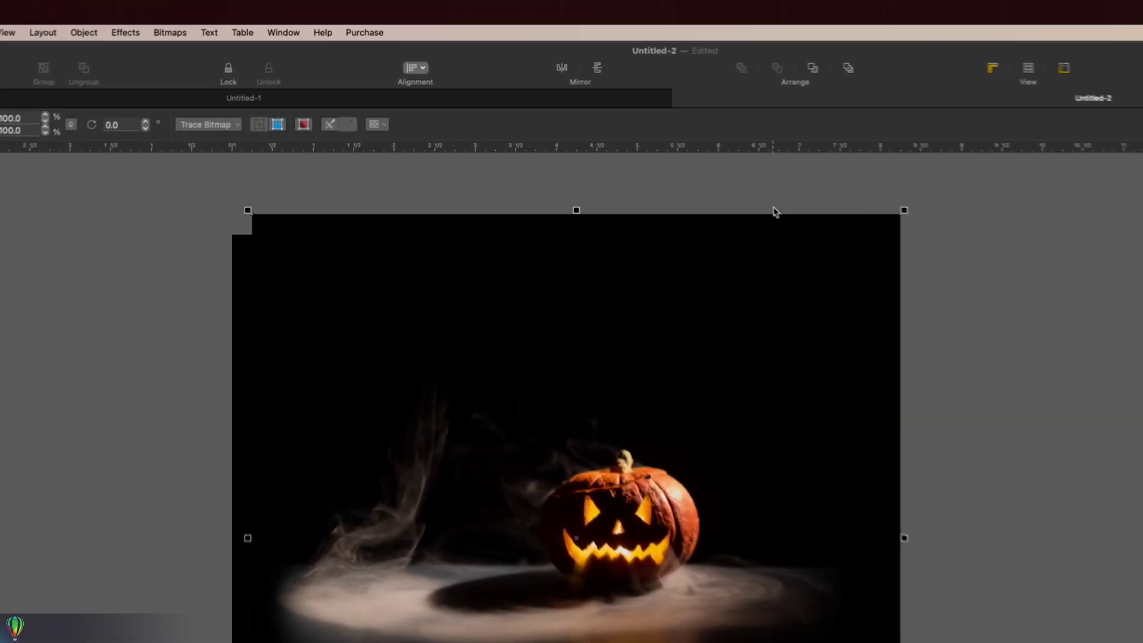
left_click(411, 41)
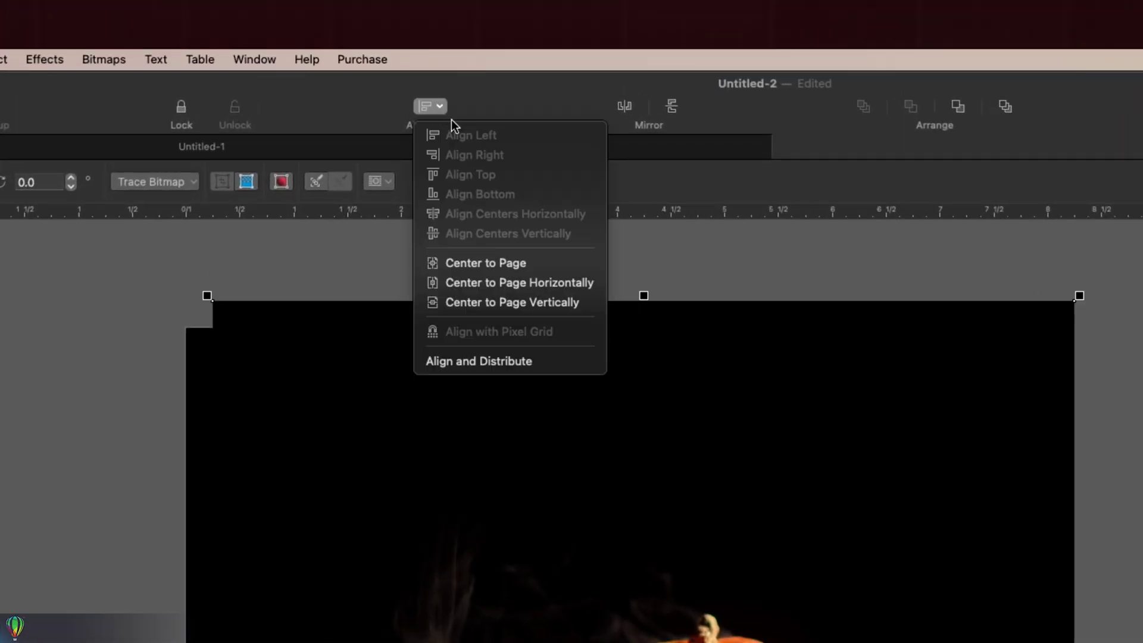
left_click(523, 263)
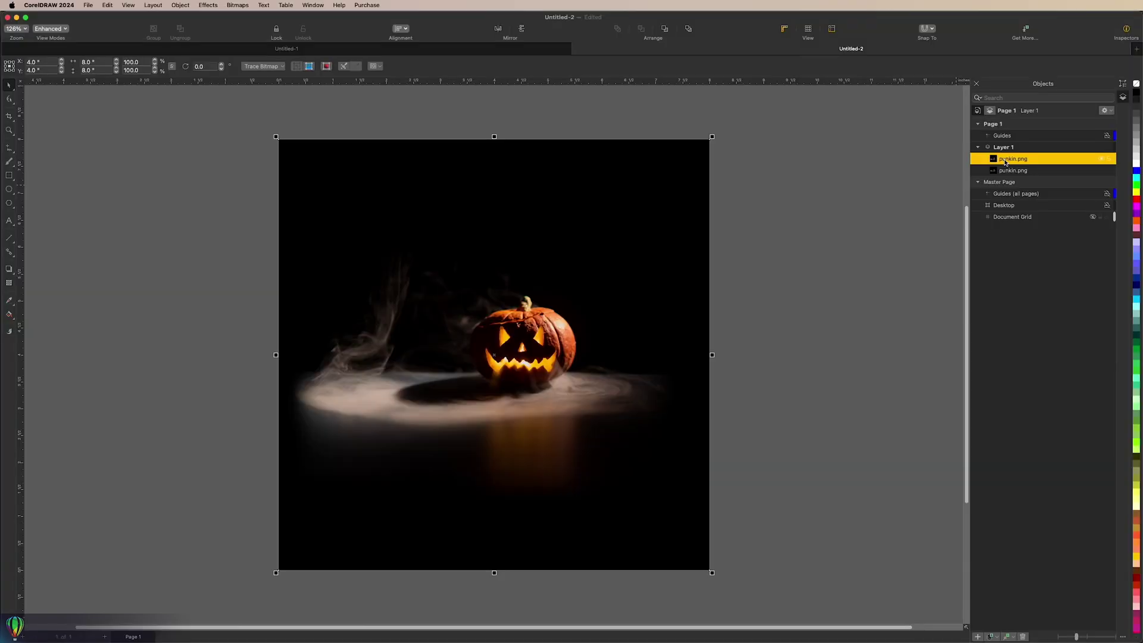
Rename the upper punkin.png copy in Layer 1 as matte
right_click(1005, 163)
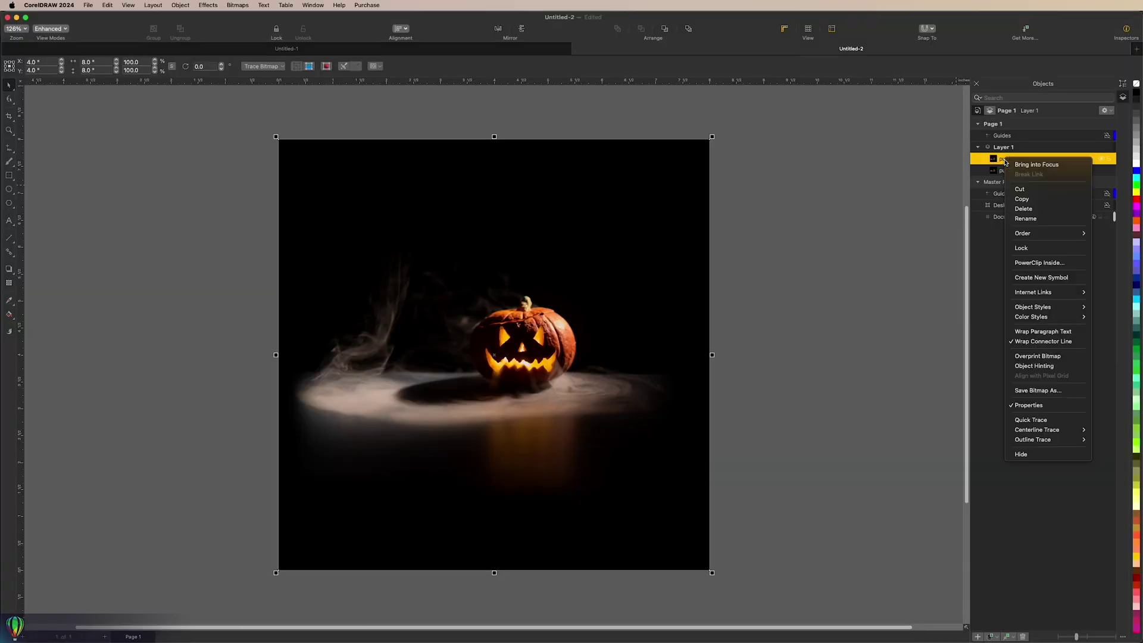
left_click(1022, 219)
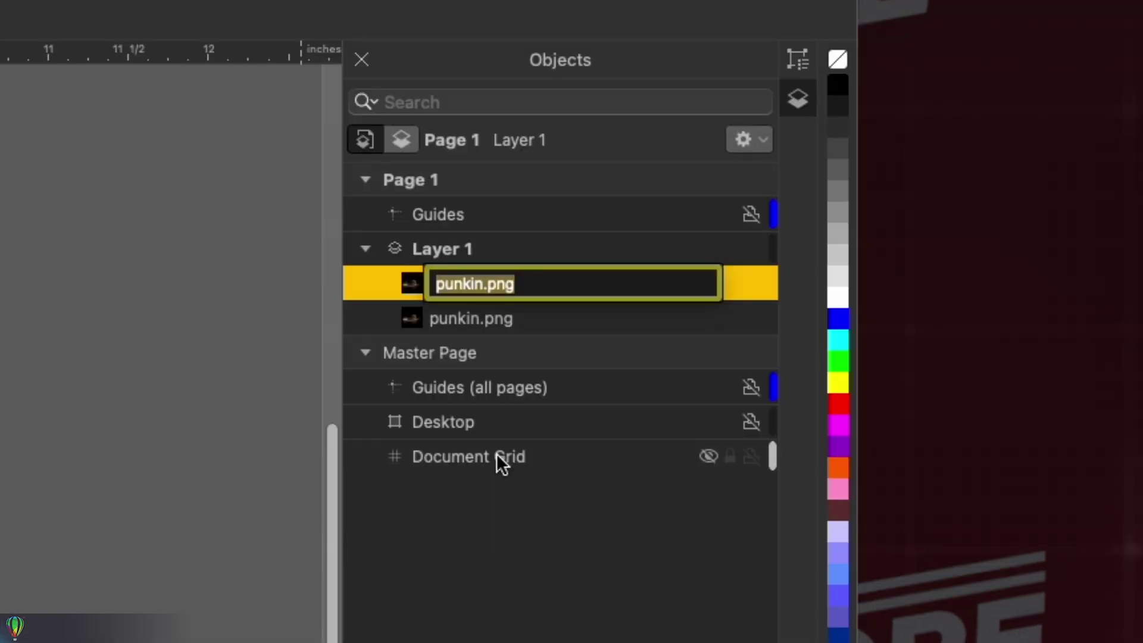
type("matte")
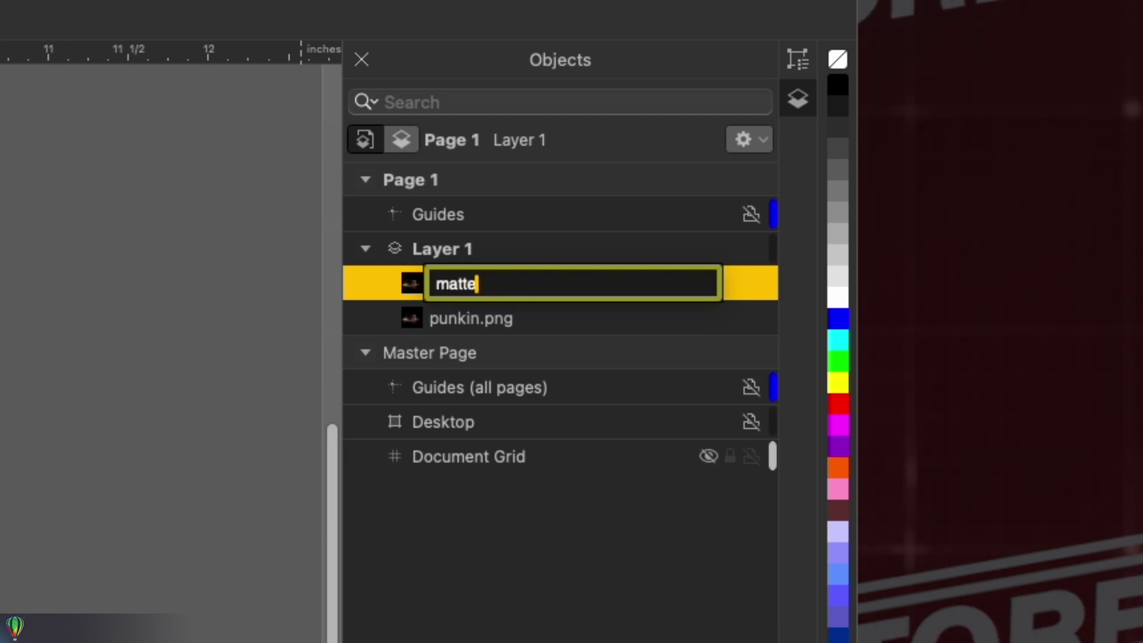
key("Return")
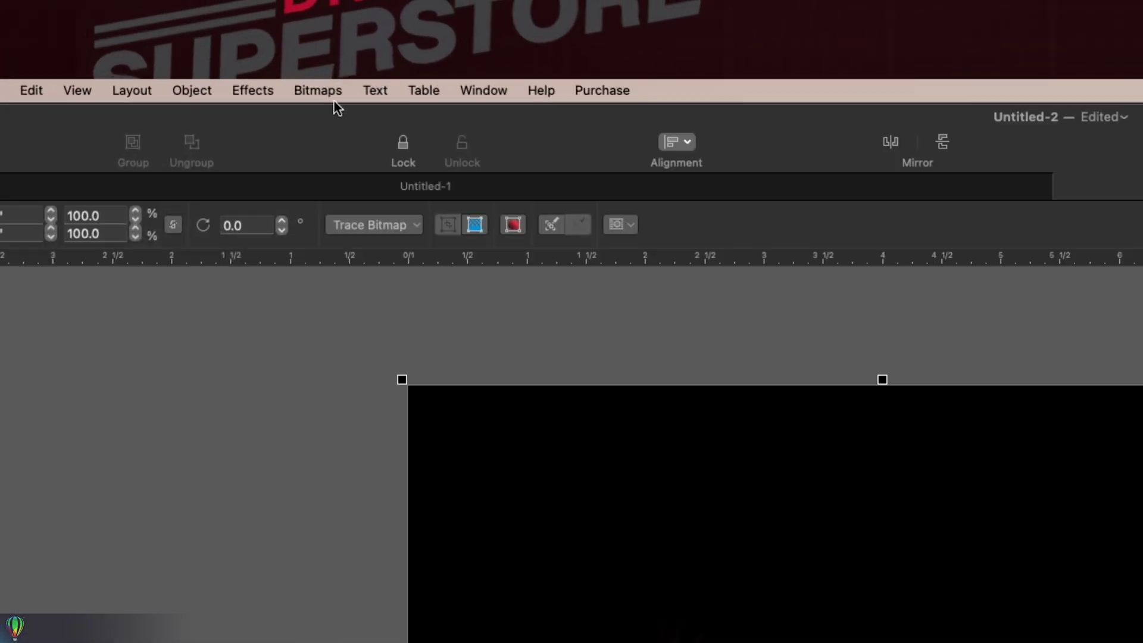
Convert the matte image to a 300 dpi Grayscale (8-bit) bitmap without a transparent background
left_click(328, 91)
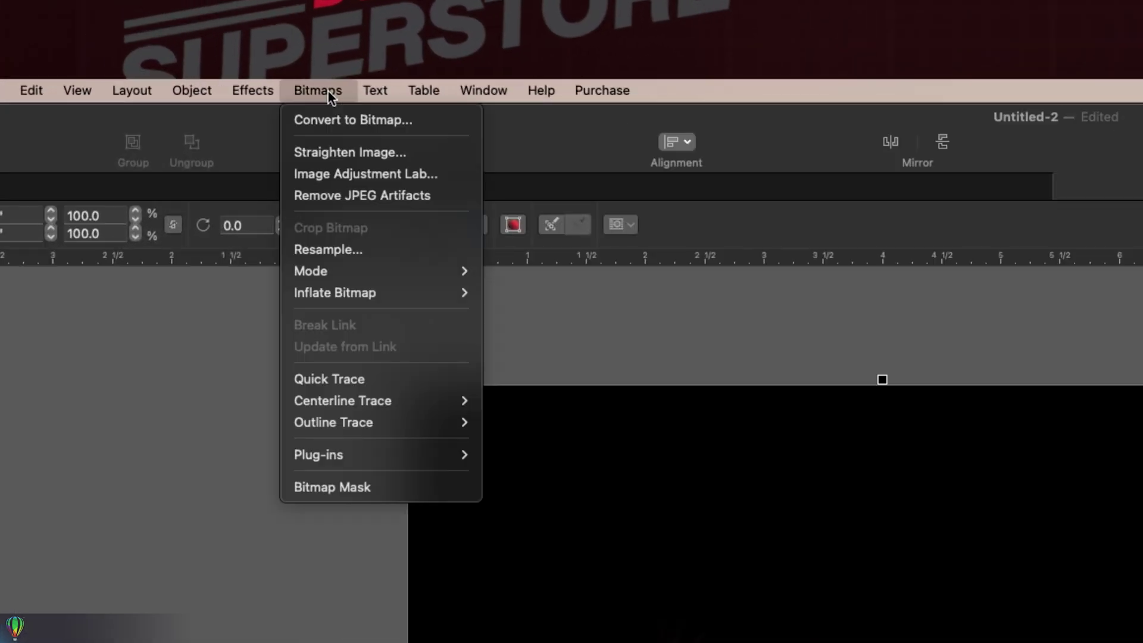
left_click(349, 119)
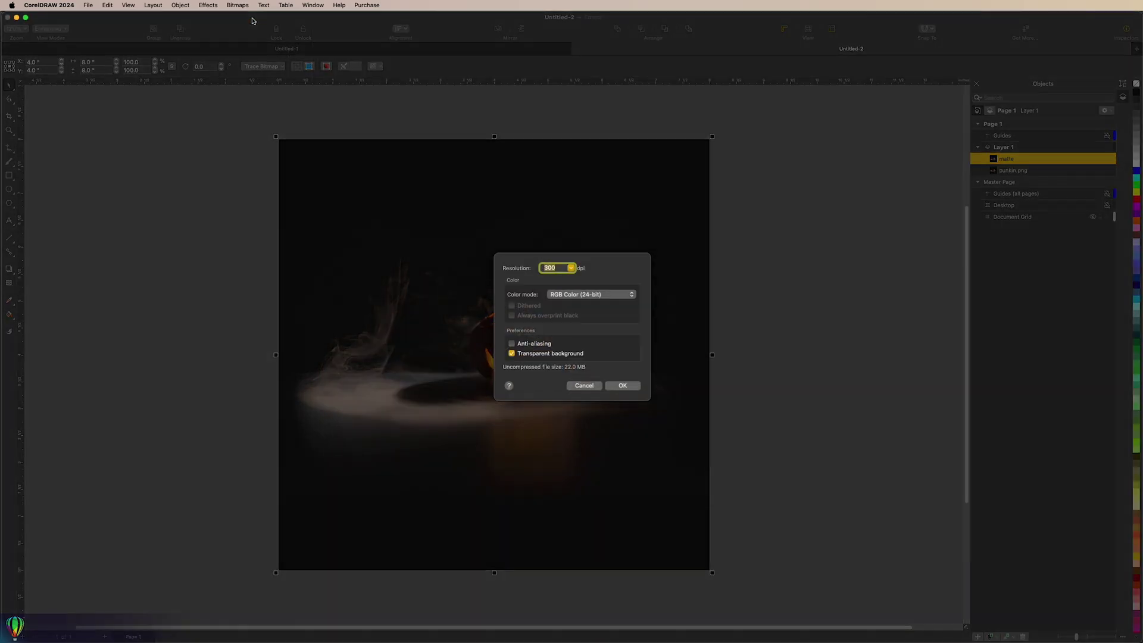
left_click(594, 295)
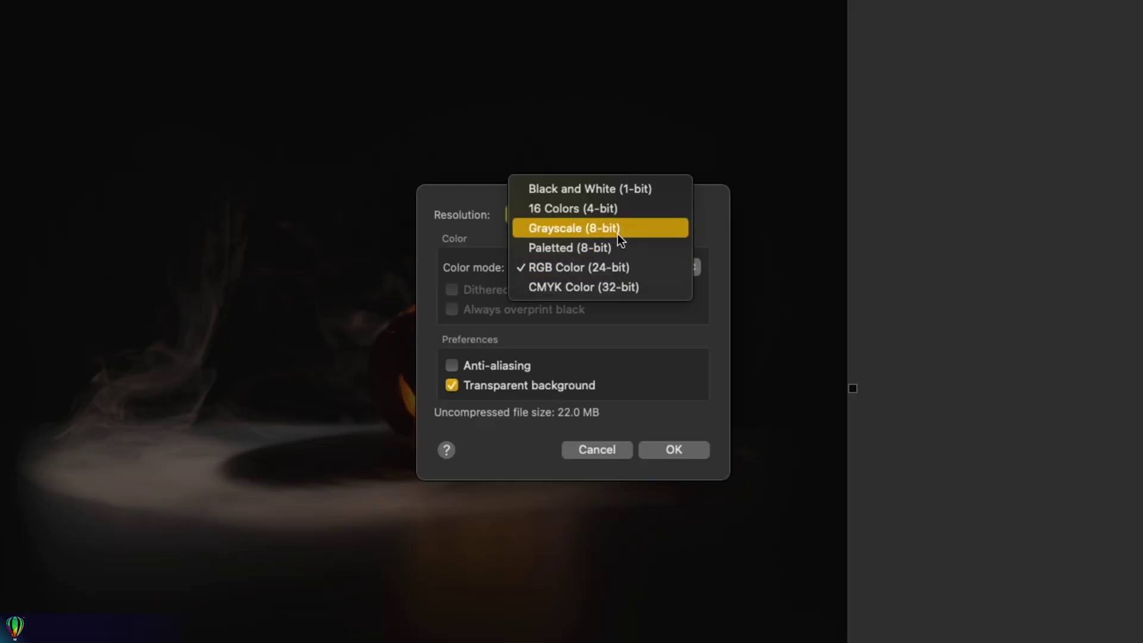
left_click(617, 233)
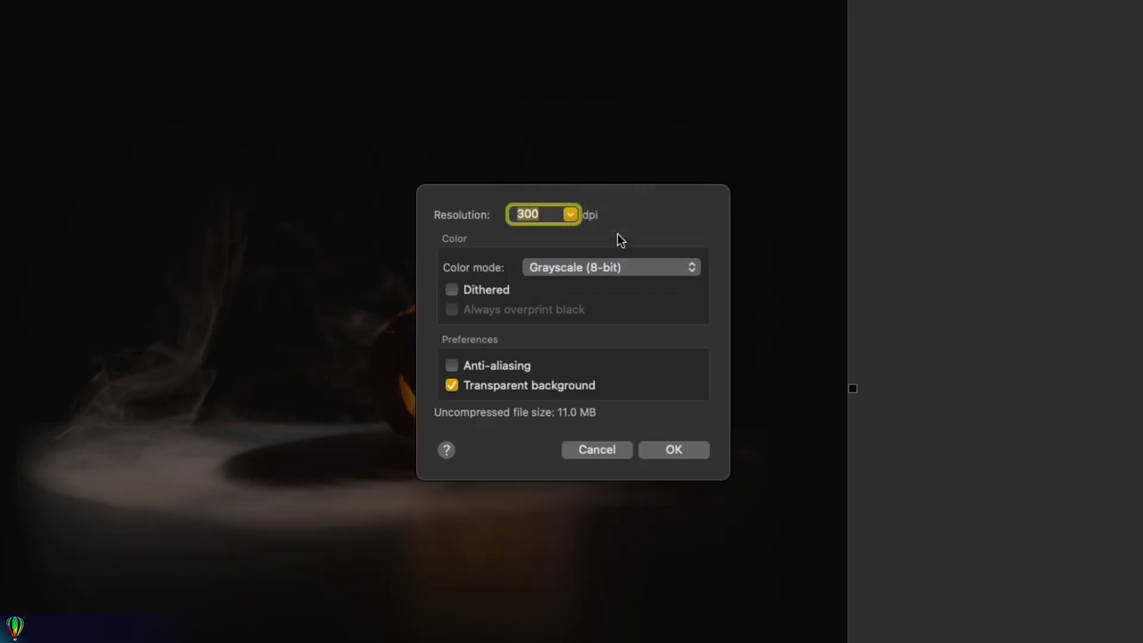
left_click(536, 384)
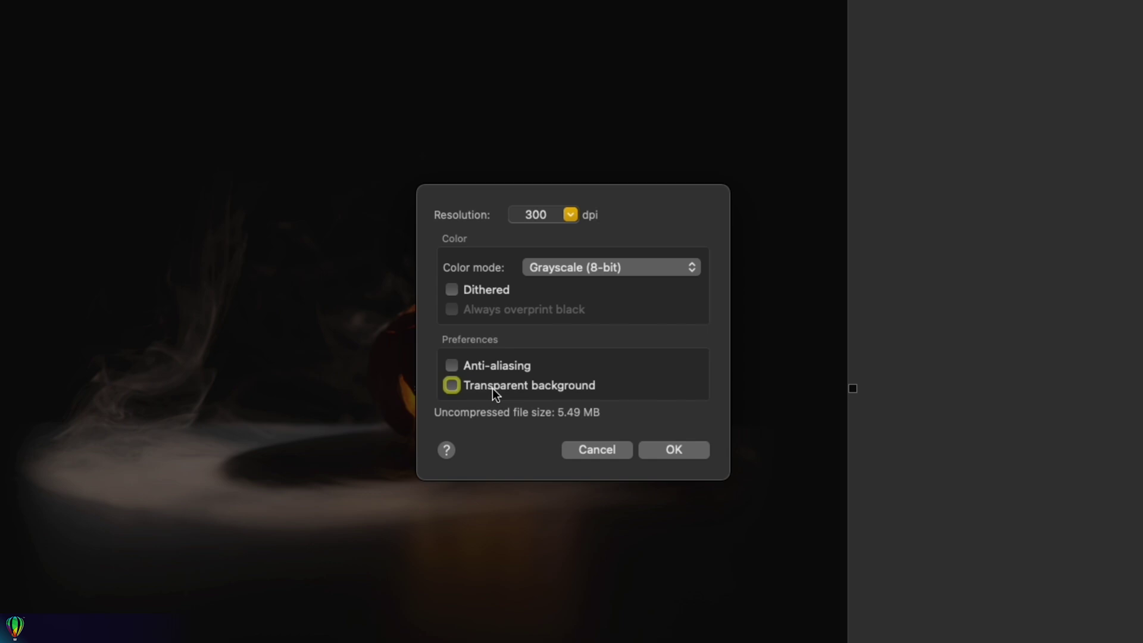
left_click(694, 451)
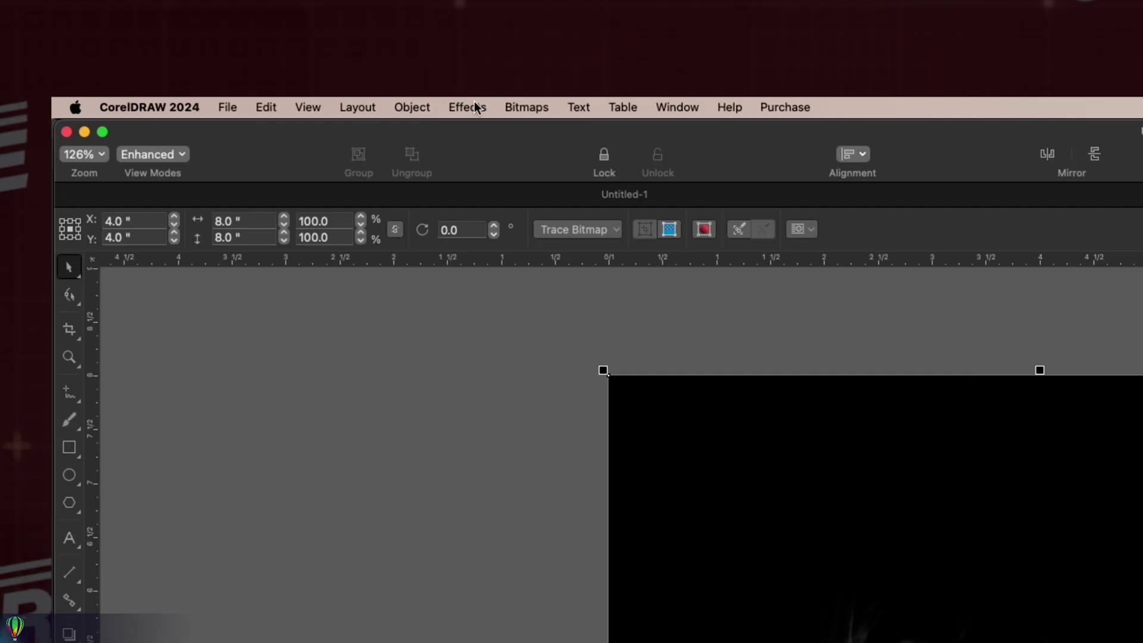
Apply a Levels adjustment to the matte with input black point 7 and input white point 107
left_click(209, 5)
mouse_move(224, 41)
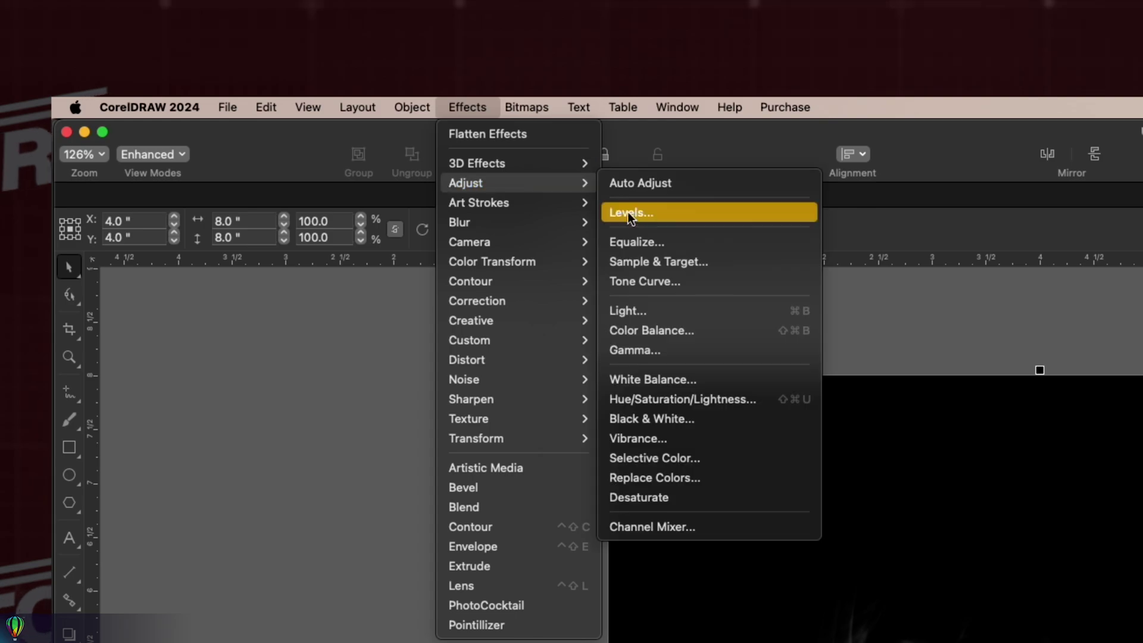
left_click(629, 213)
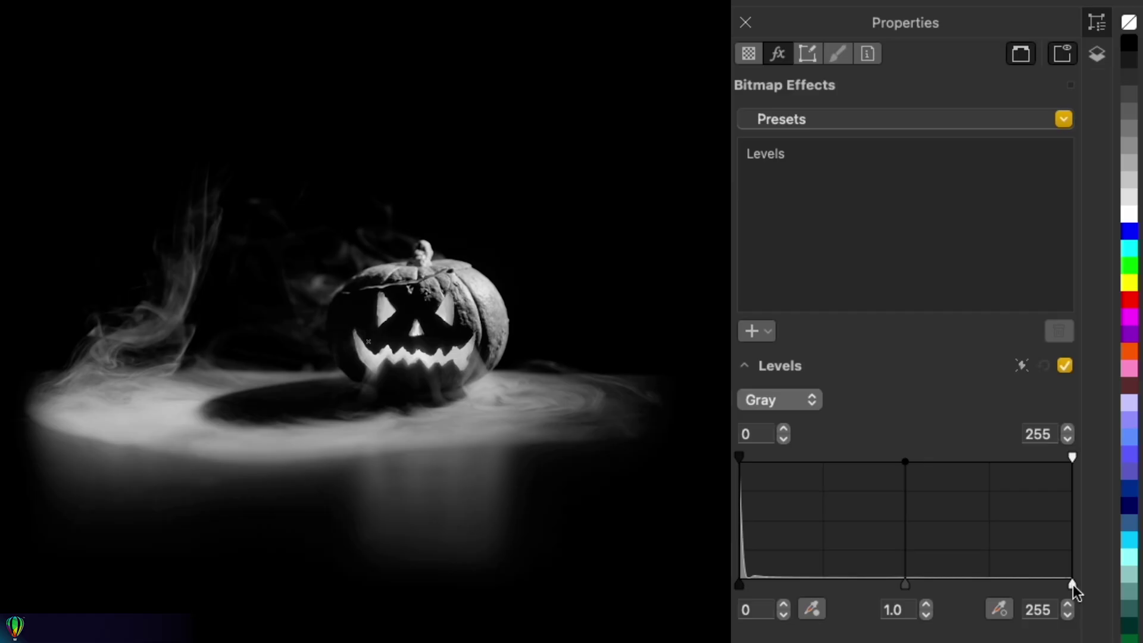
left_click_drag(1072, 585, 878, 584)
left_click_drag(741, 586, 747, 586)
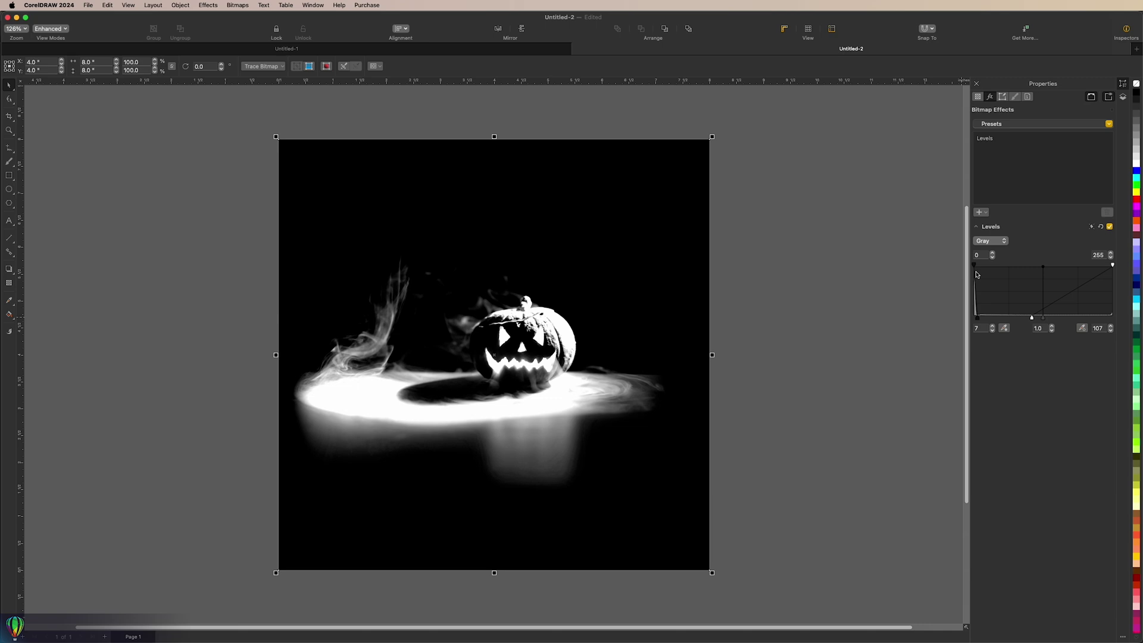
Add the Halftone color transform effect to the matte bitmap
left_click(205, 5)
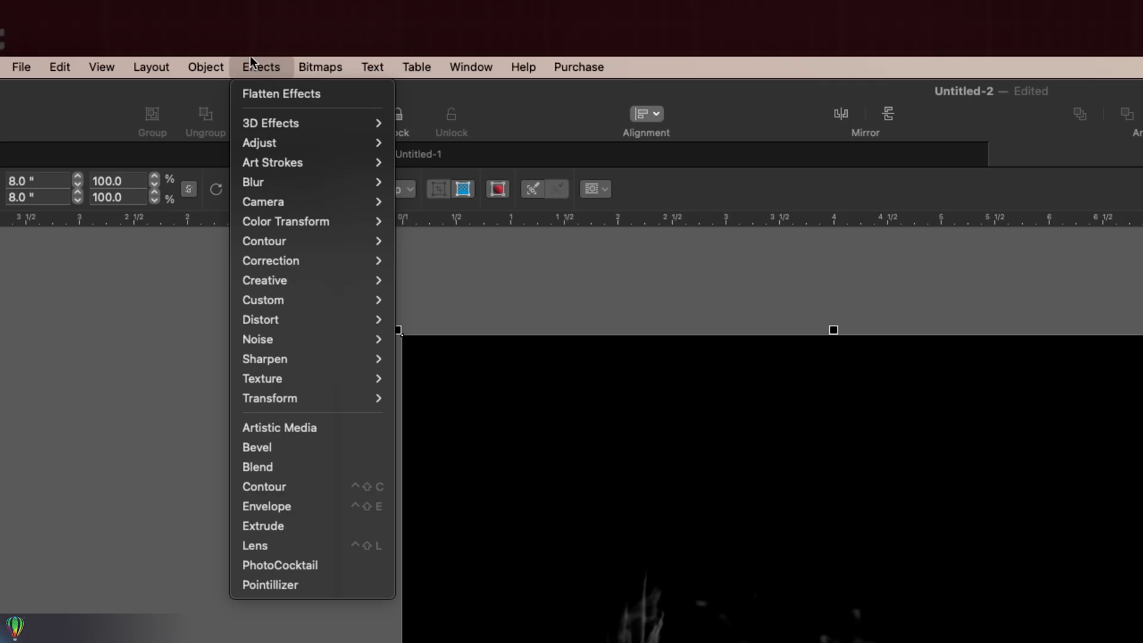
mouse_move(223, 82)
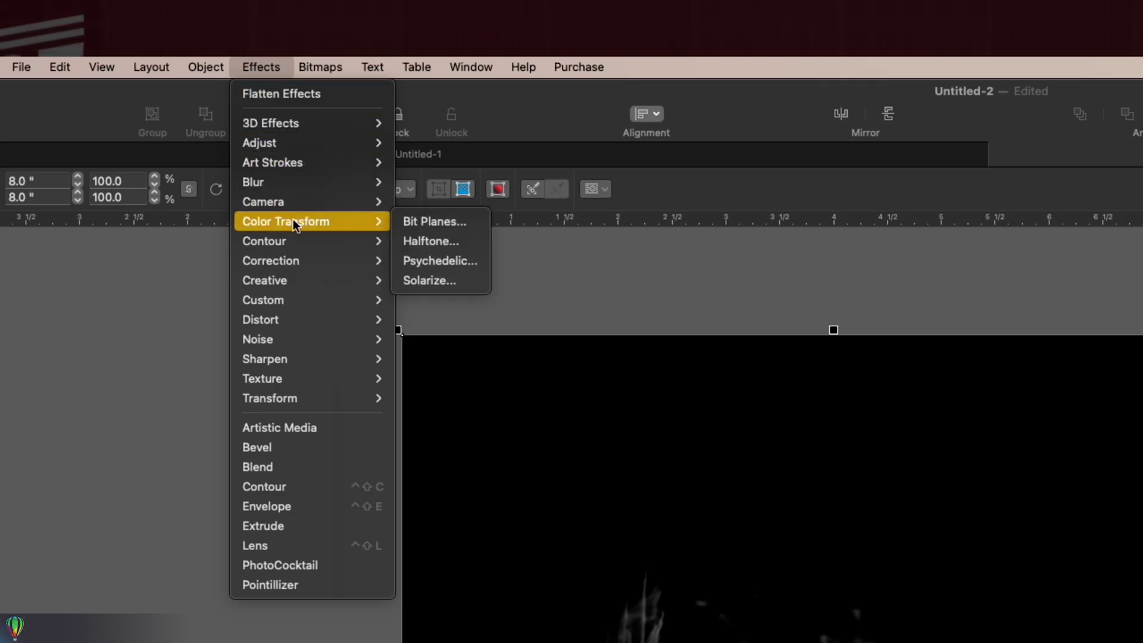
left_click(470, 240)
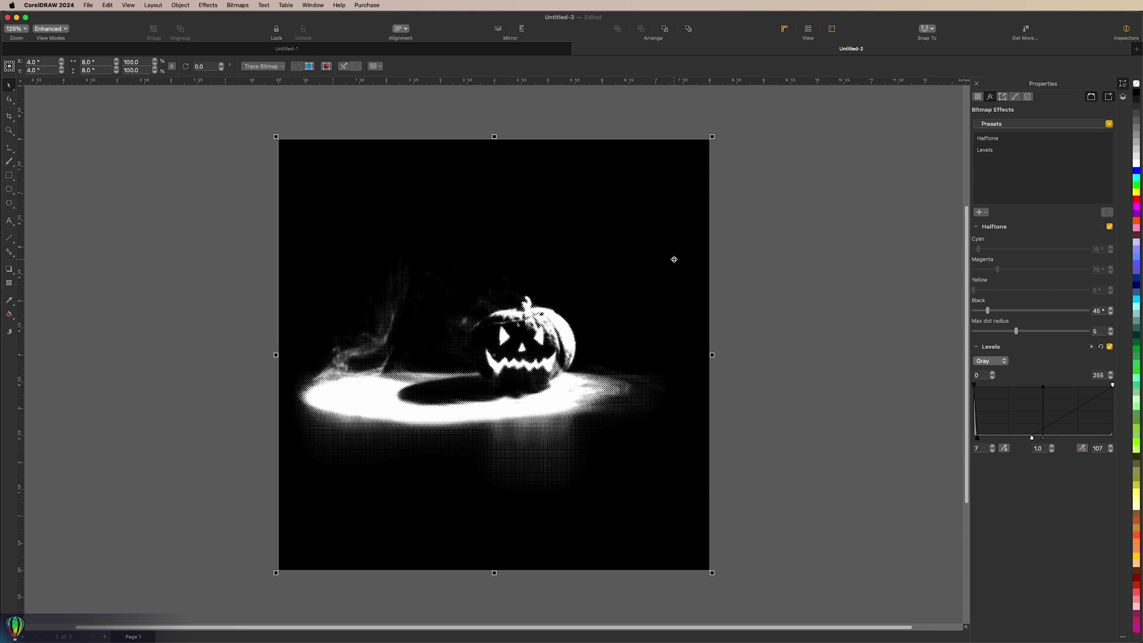
Inspect the halftone dots up close, and set the maximum dot radius to 3 and the Black angle to 27°
scroll(627, 271, "up", 3)
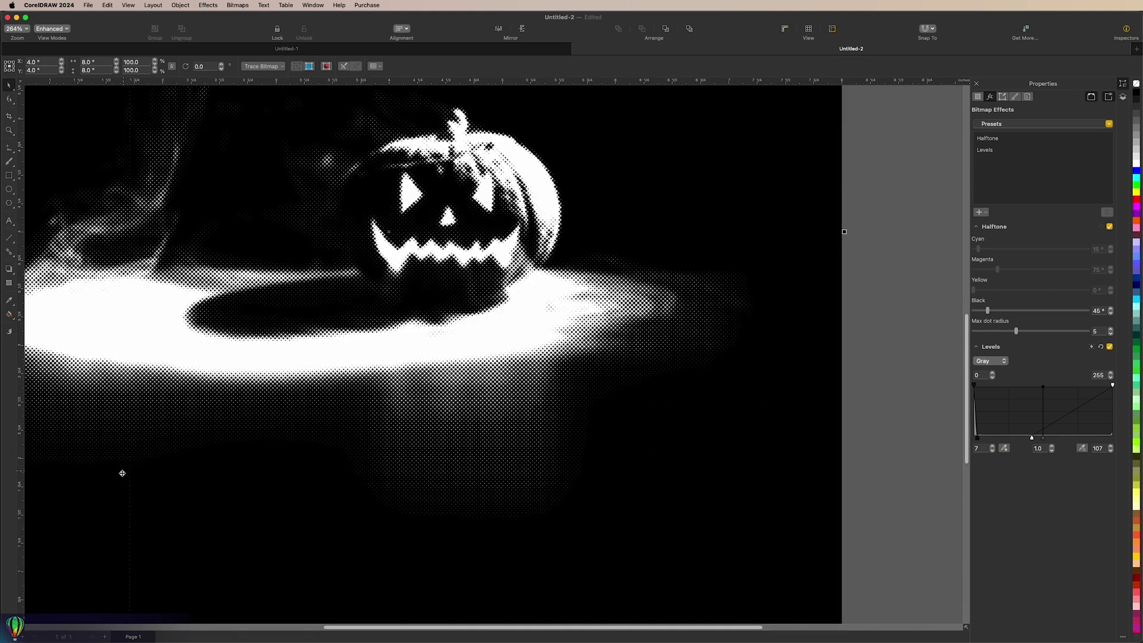
scroll(121, 475, "up", 2)
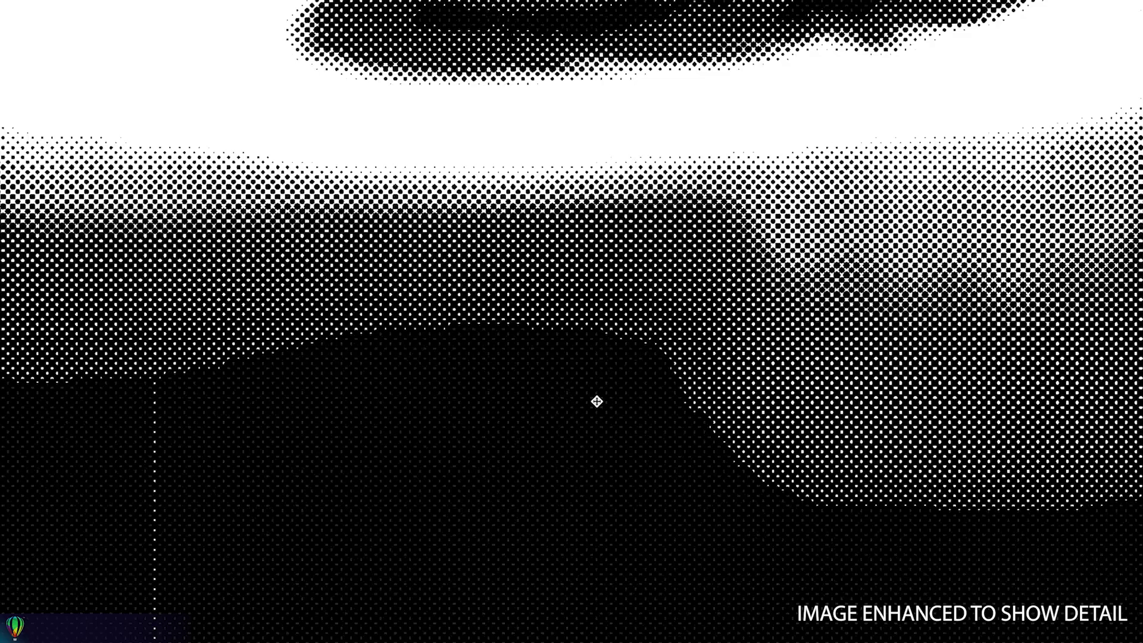
scroll(507, 270, "down", 2)
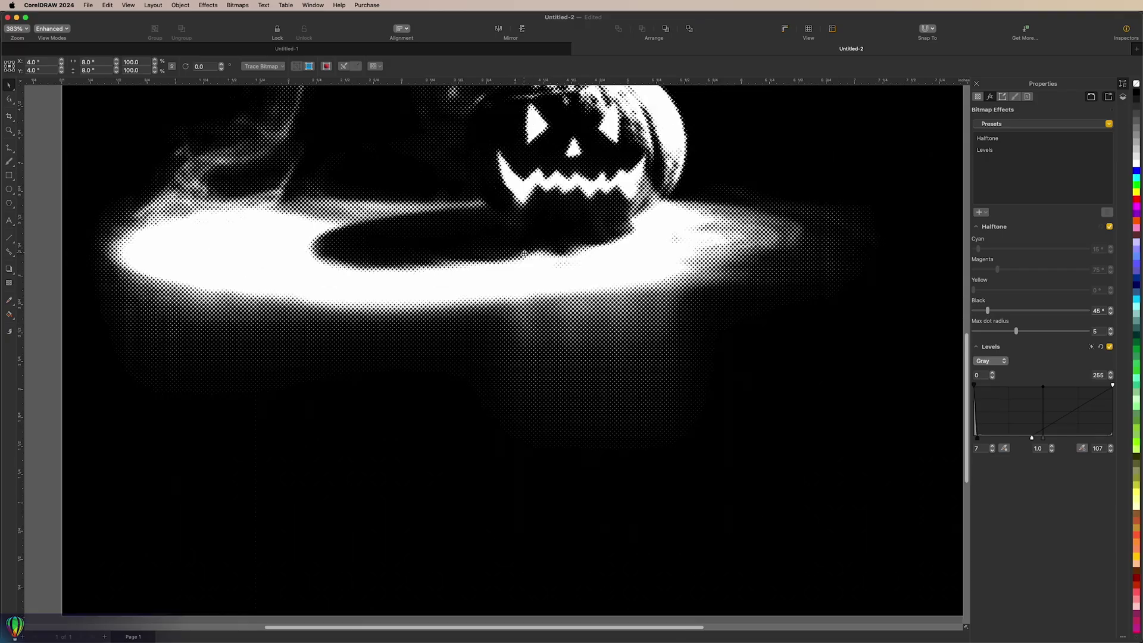
scroll(526, 251, "down", 1)
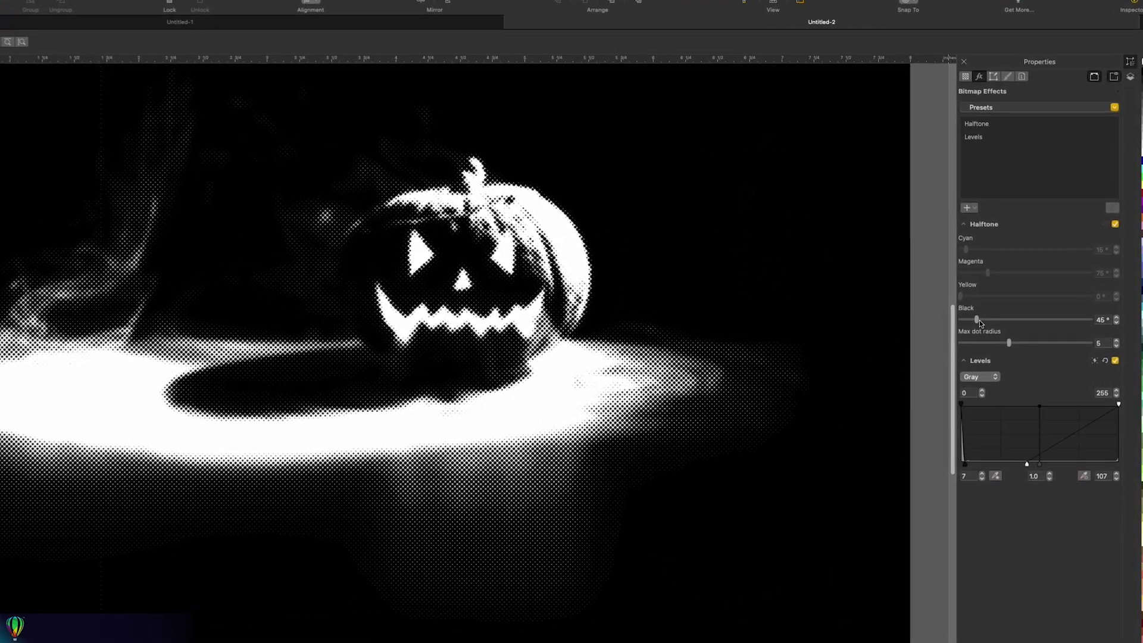
left_click_drag(1008, 343, 960, 368)
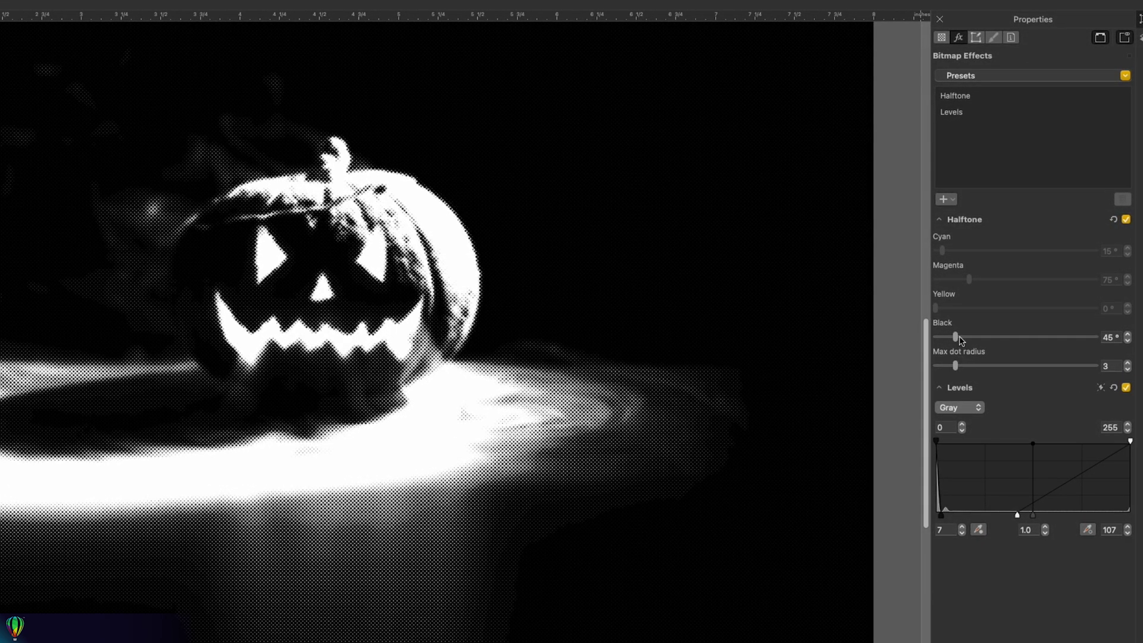
left_click_drag(955, 337, 949, 337)
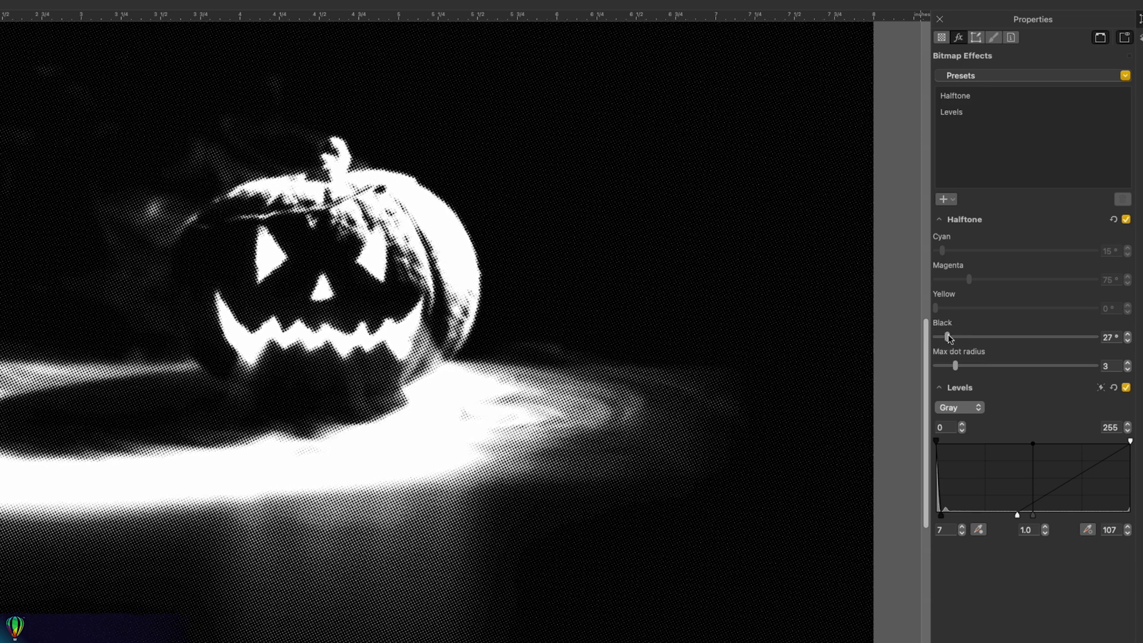
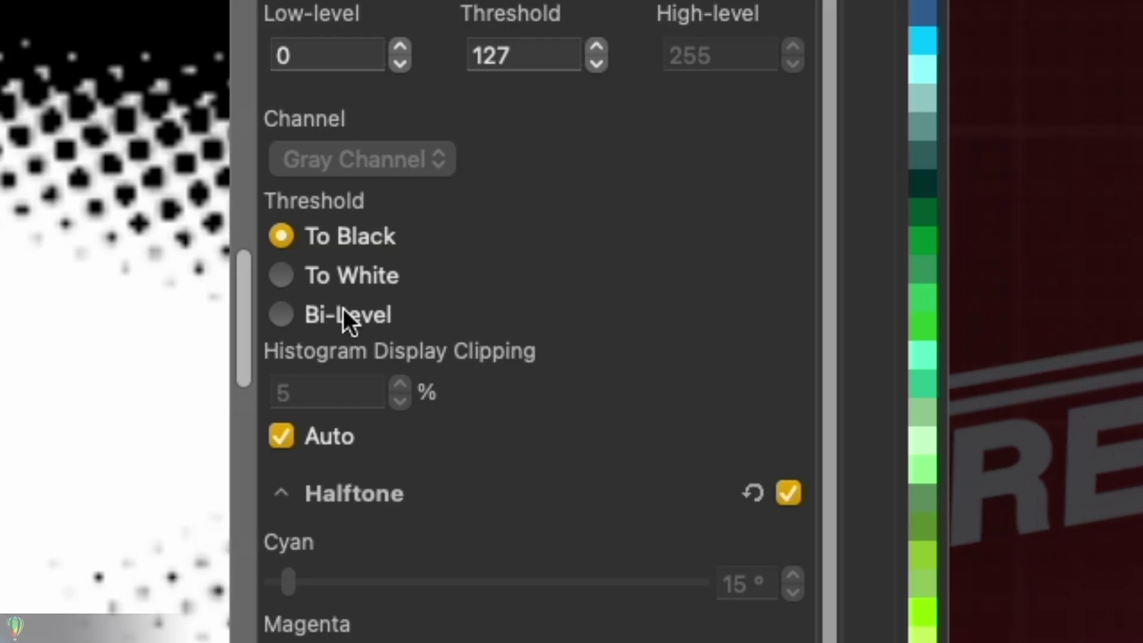
Switch the Threshold effect to Bi-Level and set its threshold to 144 while checking the whole pumpkin
left_click(341, 313)
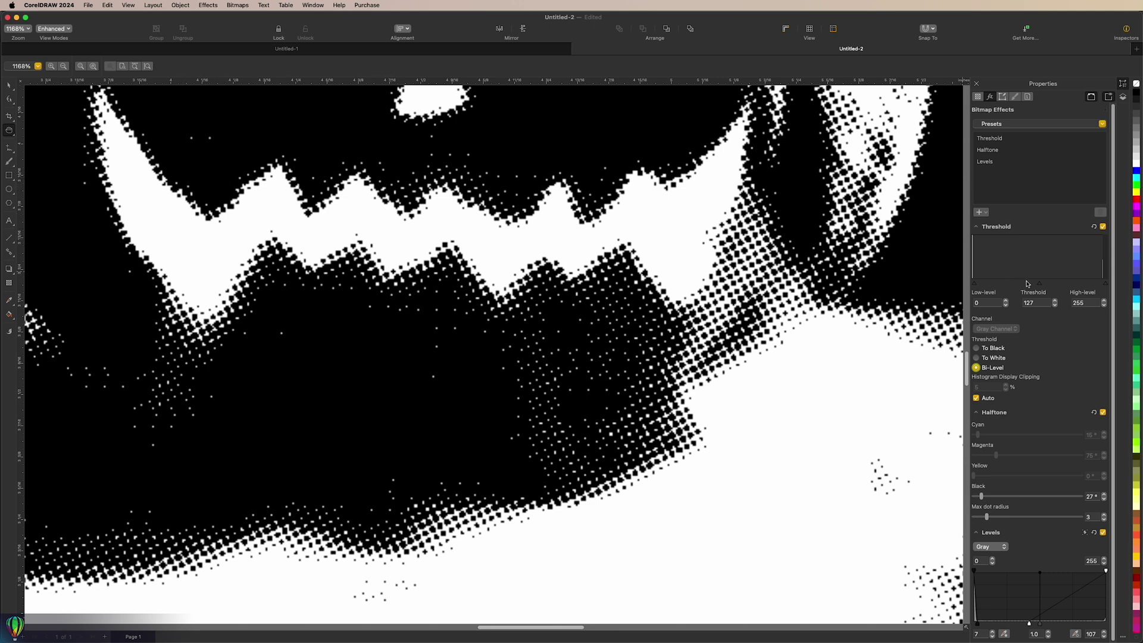
left_click_drag(1041, 285, 1053, 288)
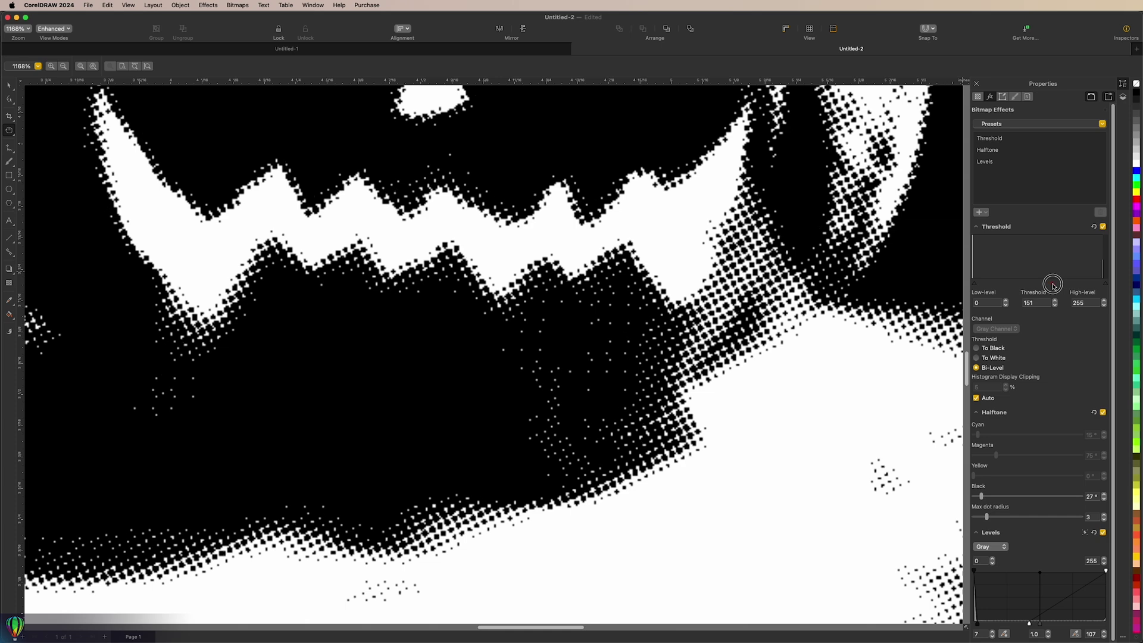
key("F4")
left_click(1053, 287)
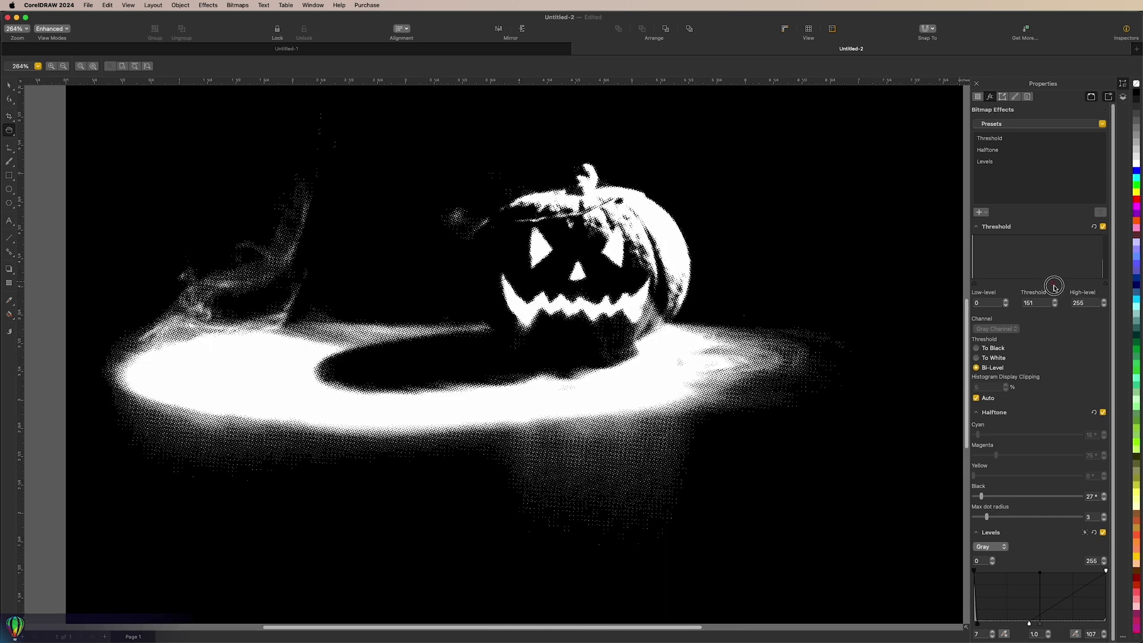
left_click_drag(1053, 287, 1059, 287)
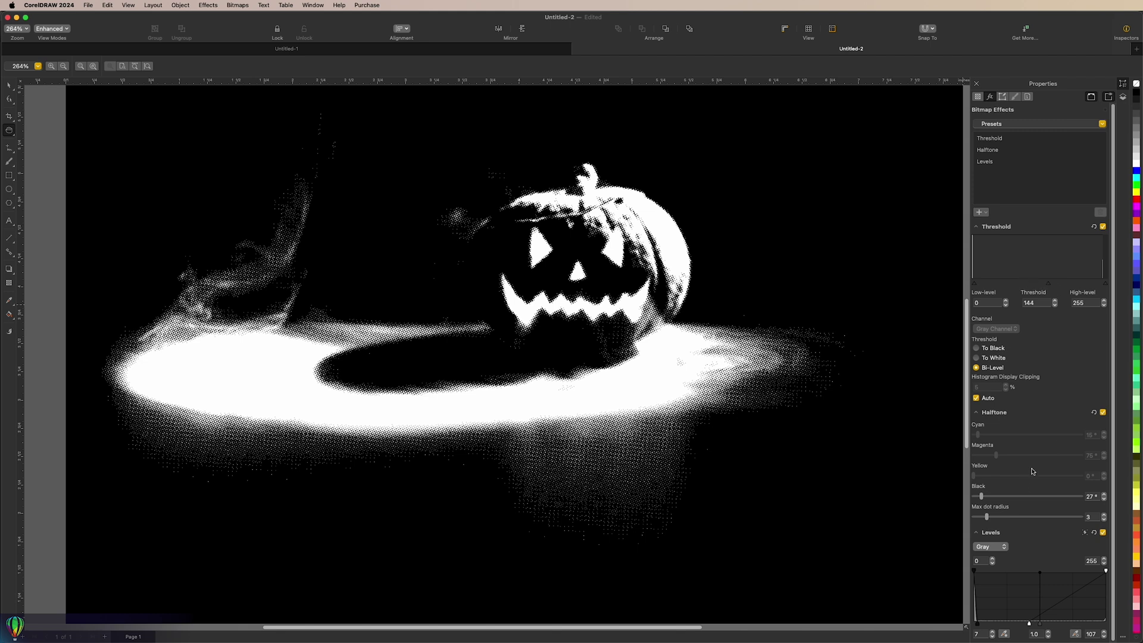
Try a Halftone Black angle of 37°, and lower it to 17°
left_click_drag(984, 497, 984, 498)
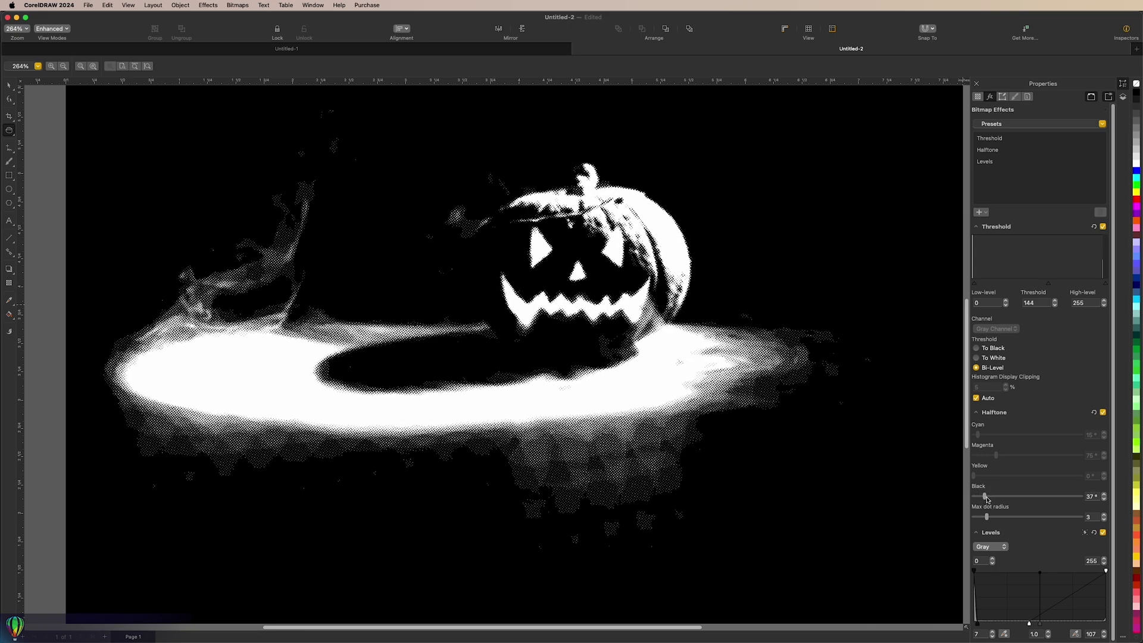
left_click(1104, 499)
left_click(1104, 499)
left_click(1104, 499)
left_click(1104, 498)
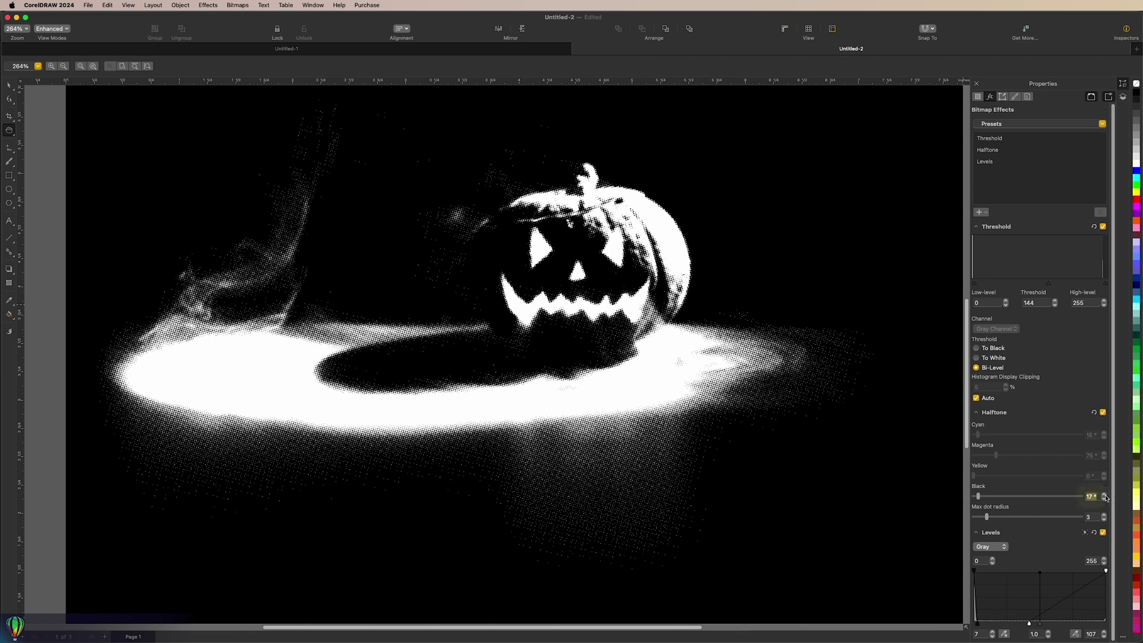
Set the Halftone Black angle to 27° and lower the Levels effect's white input level to 104
left_click(1104, 493)
left_click(1104, 494)
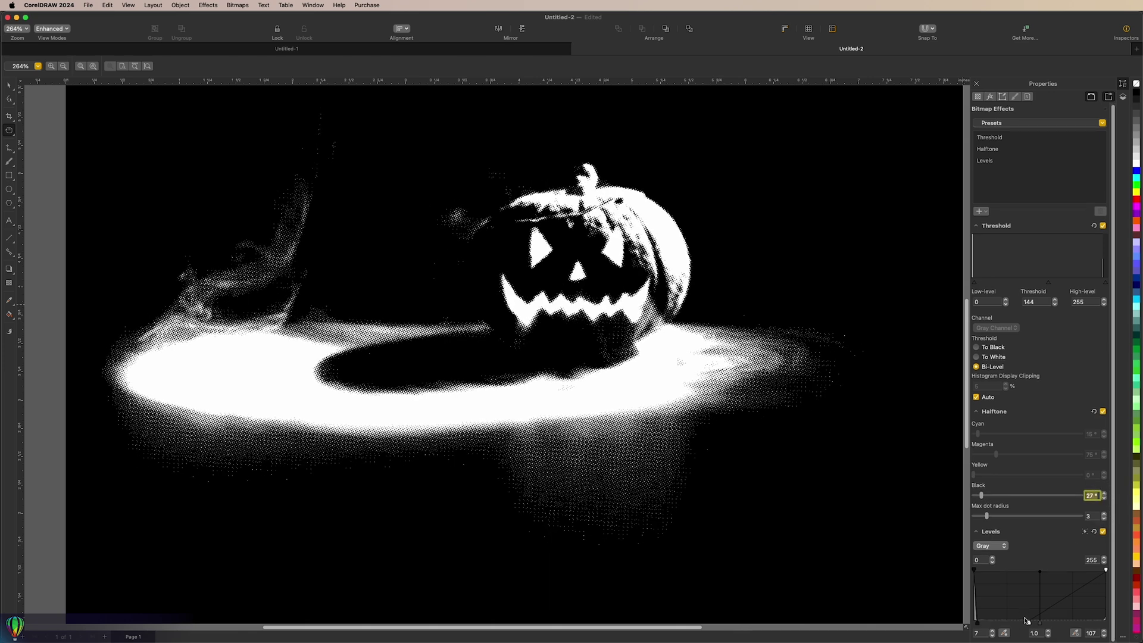
mouse_move(1031, 623)
left_mouse_down()
mouse_move(1063, 621)
mouse_move(1018, 616)
mouse_move(1053, 619)
mouse_move(1019, 618)
mouse_move(1028, 620)
left_mouse_up()
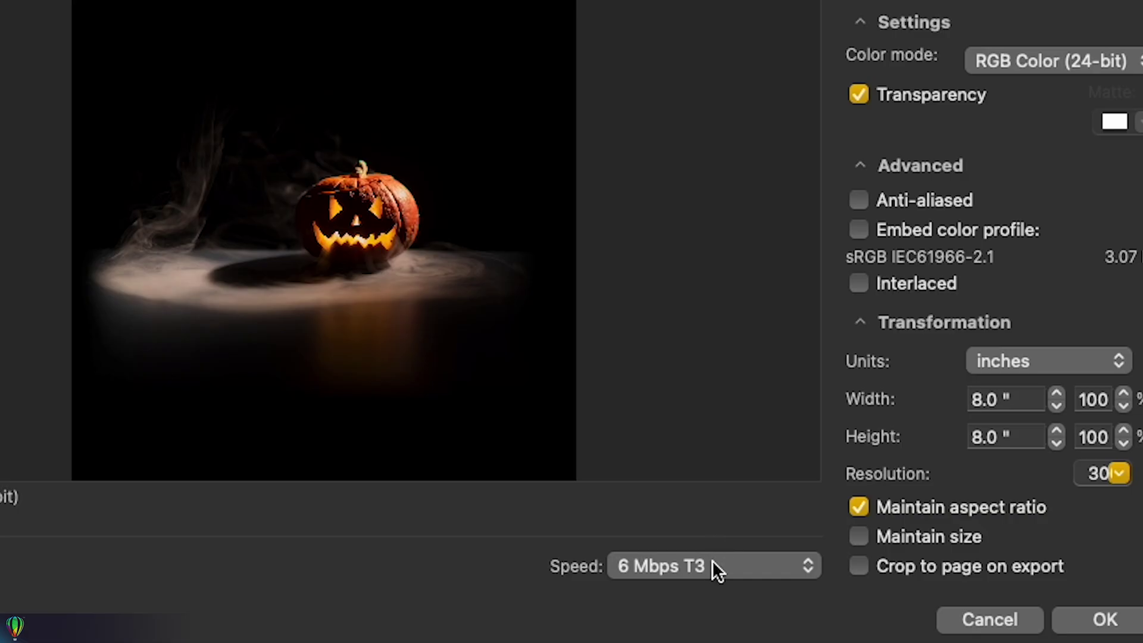
left_click(712, 562)
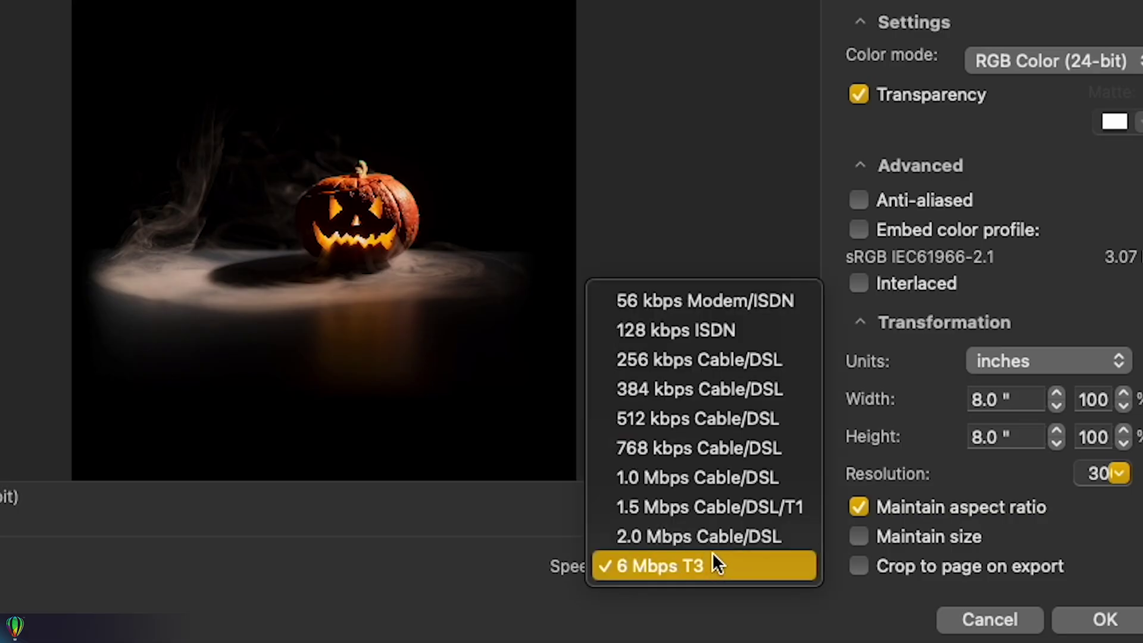
left_click(703, 300)
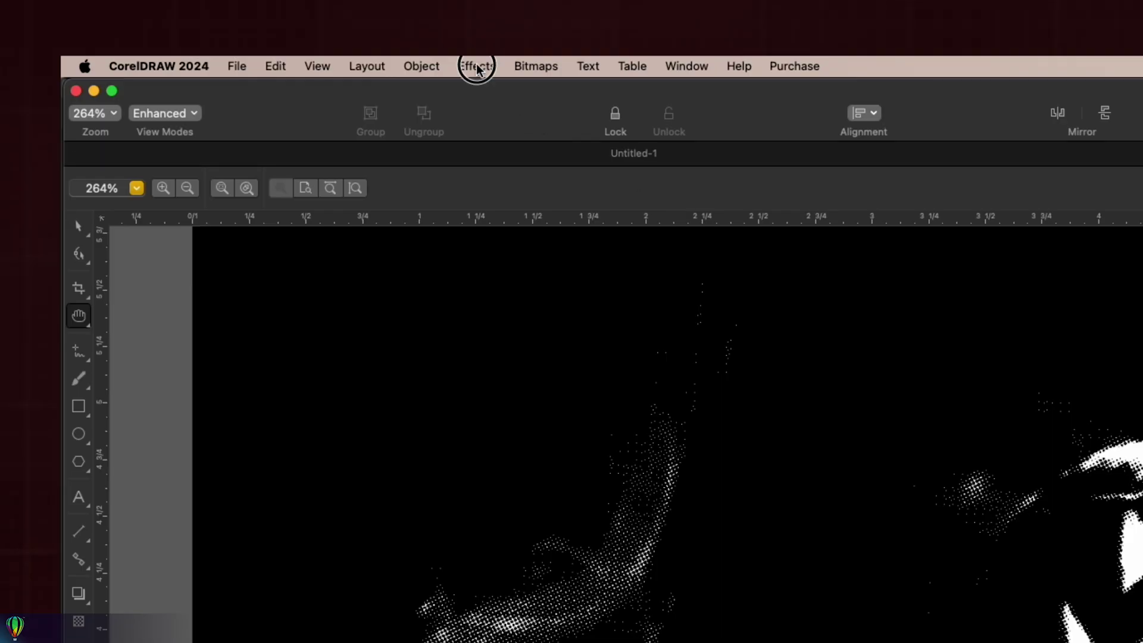
Add the Invert Colors transform effect to the halftoned matte bitmap
left_click(207, 5)
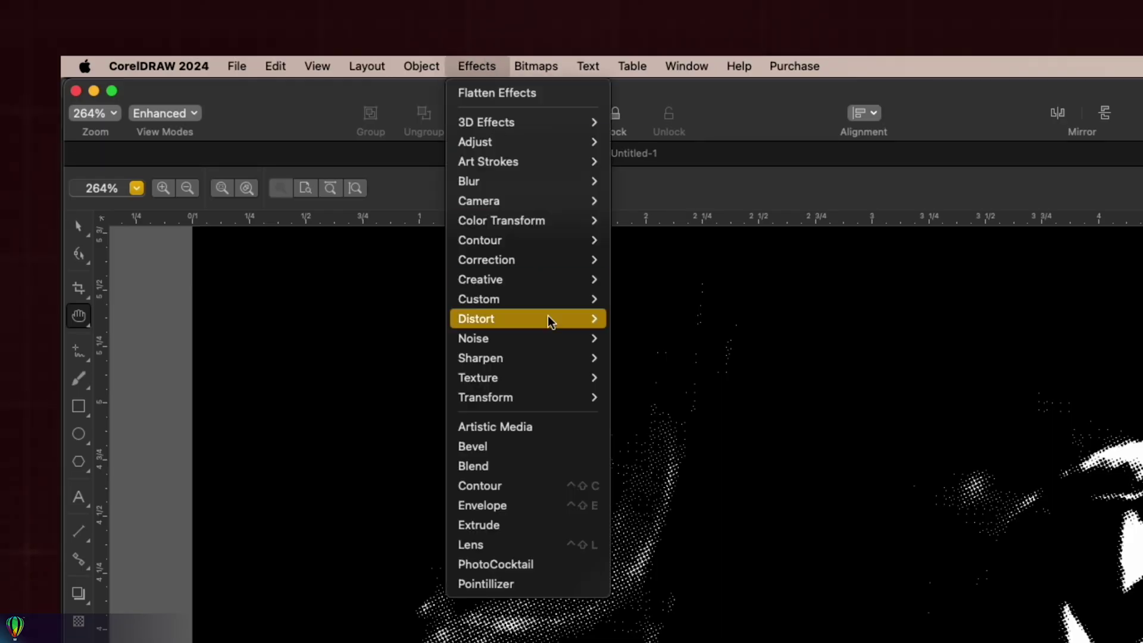
mouse_move(589, 395)
left_click(665, 416)
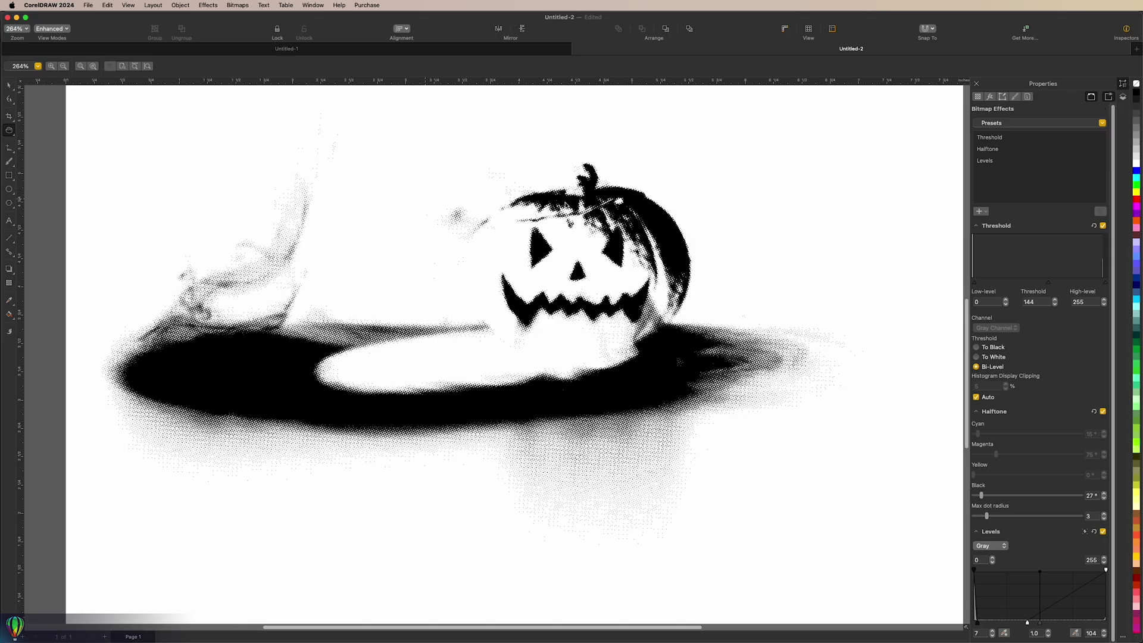
scroll(532, 239, "down", 3)
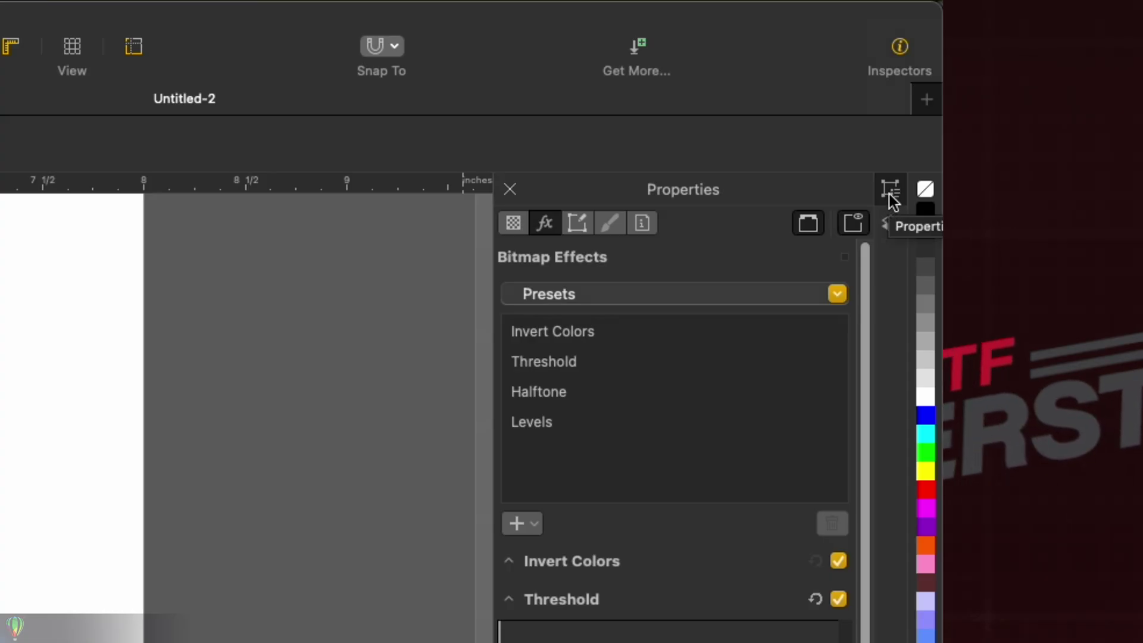
Show the Objects inspector with the document's layers and objects
left_click(891, 224)
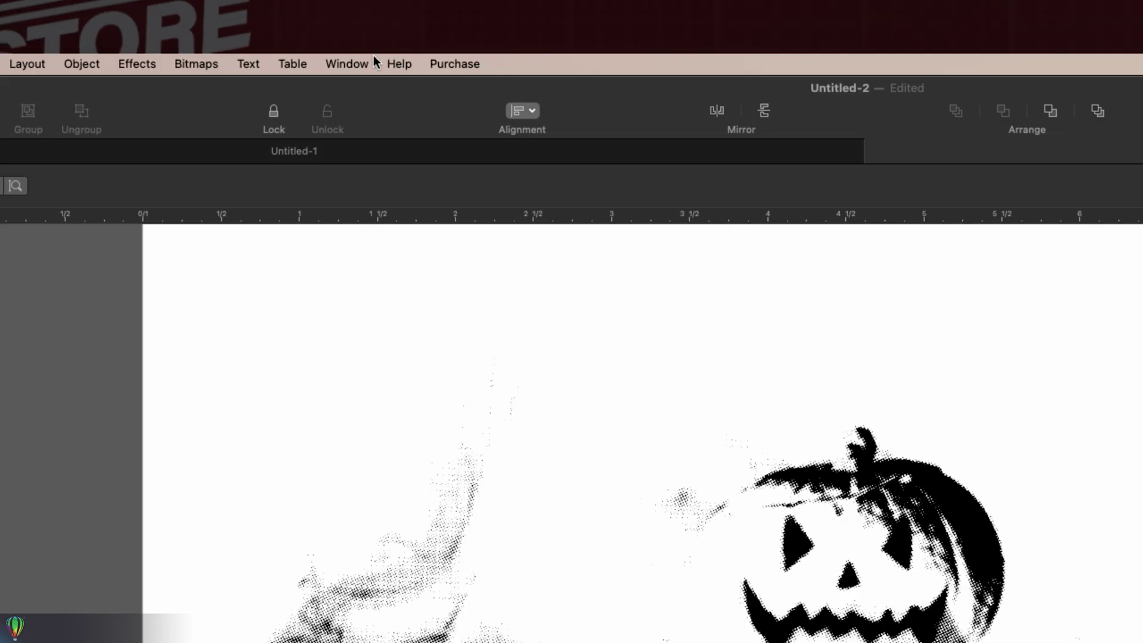
left_click(347, 63)
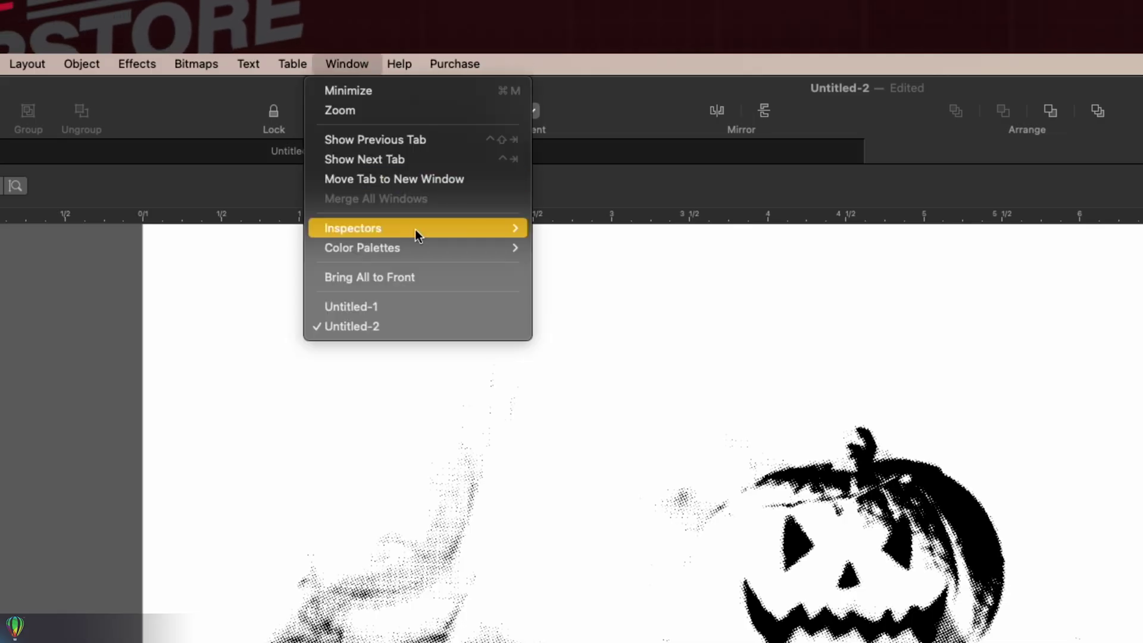
mouse_move(416, 229)
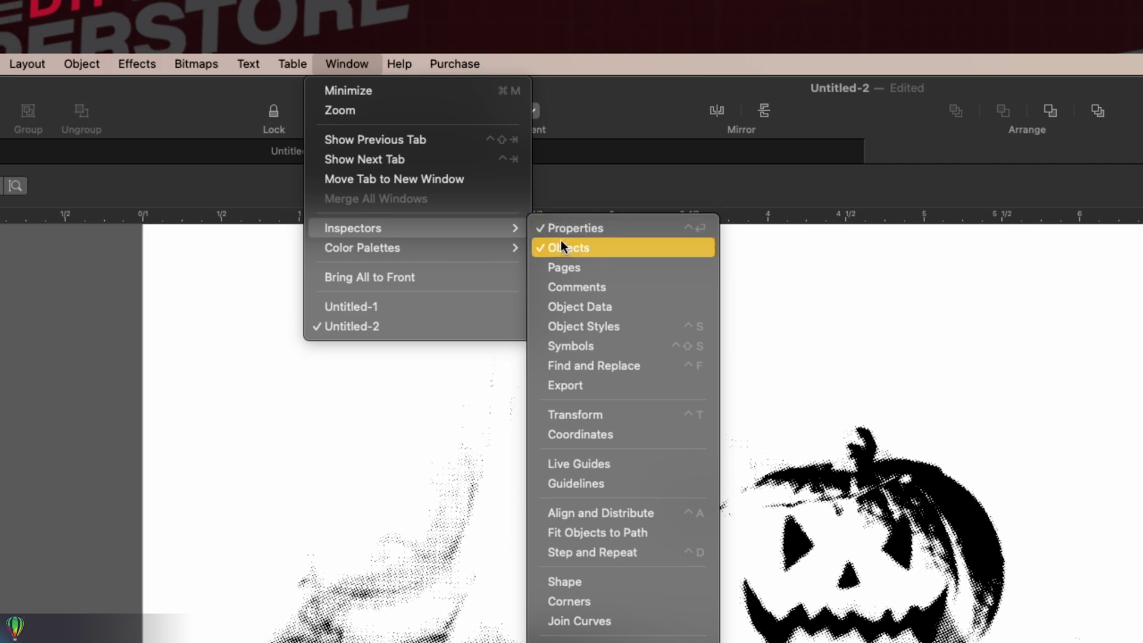
left_click(559, 246)
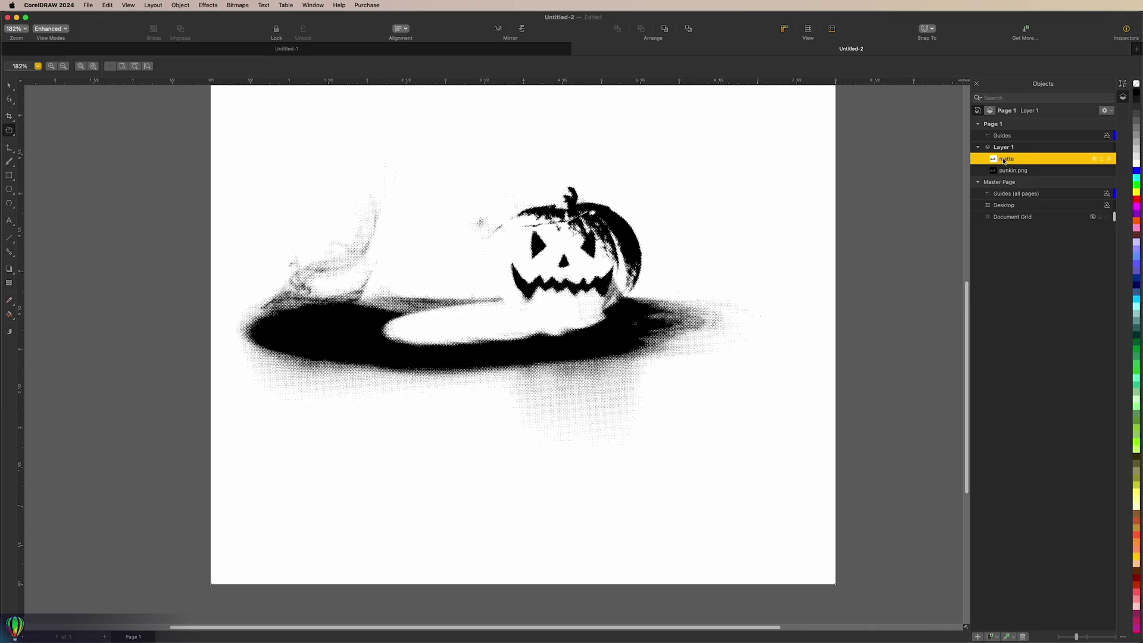
Start a PNG export of the matte to the Documents folder under the file name "pumpkin matte"
left_click(99, 8)
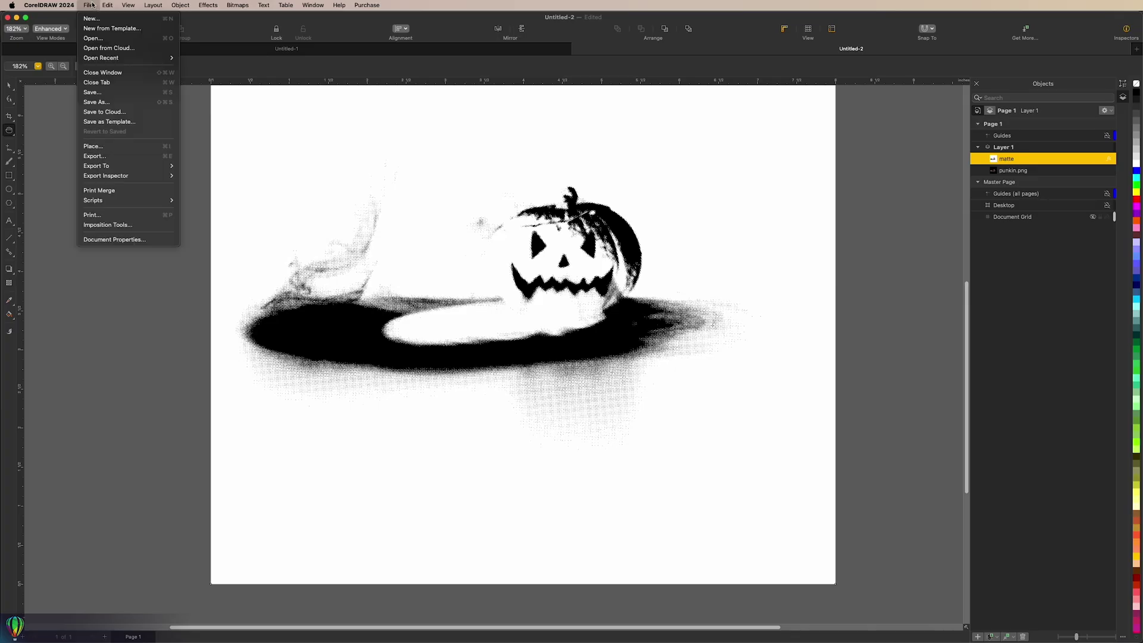
left_click(112, 157)
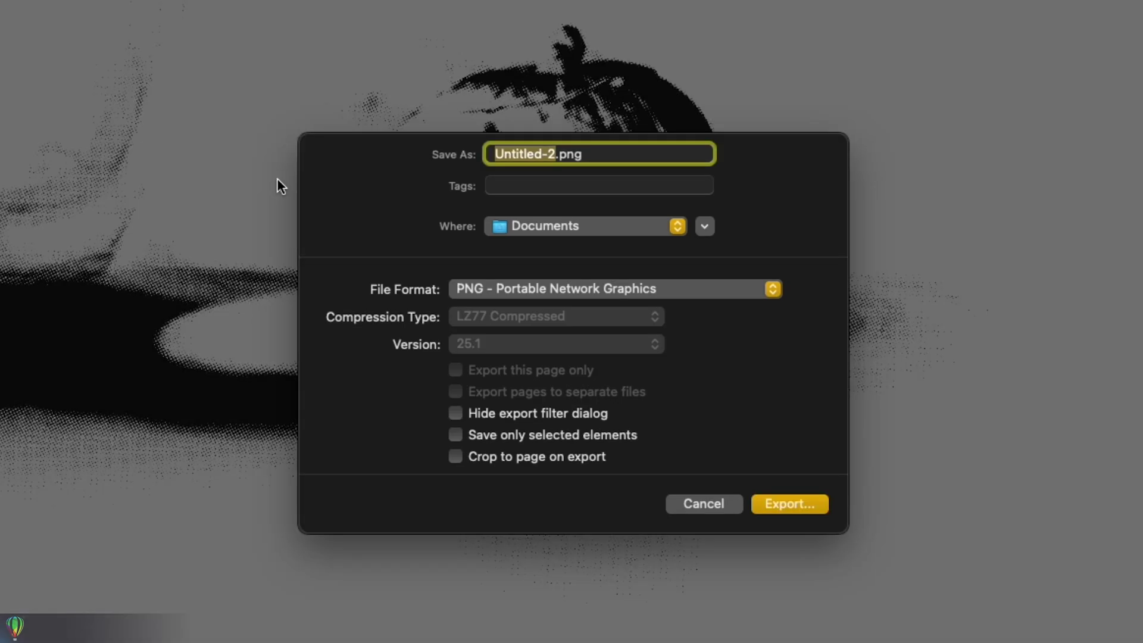
type("pumpkin matte")
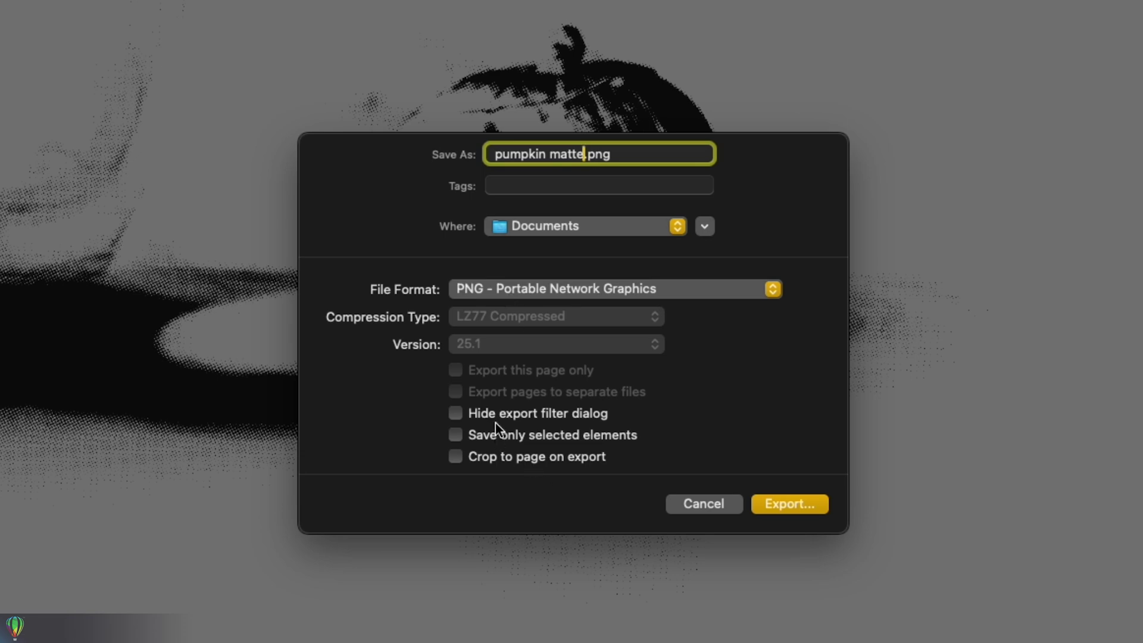
left_click(782, 507)
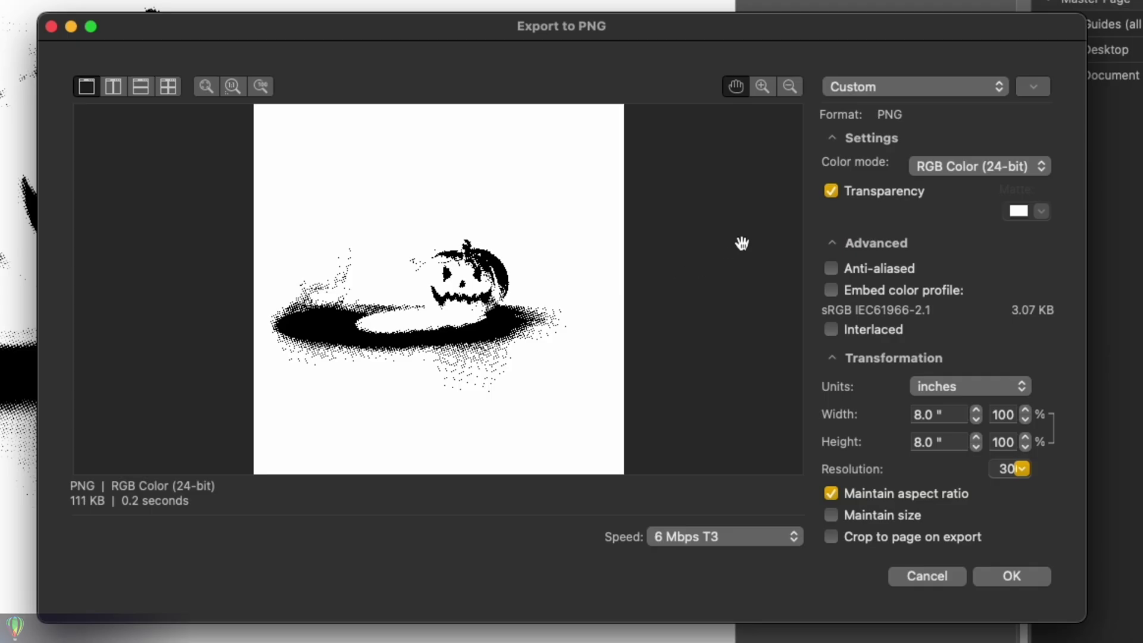
Choose the PNG 24-bit preset with RGB Color (24-bit) for the export, and disable transparency and anti-aliasing
left_click(863, 89)
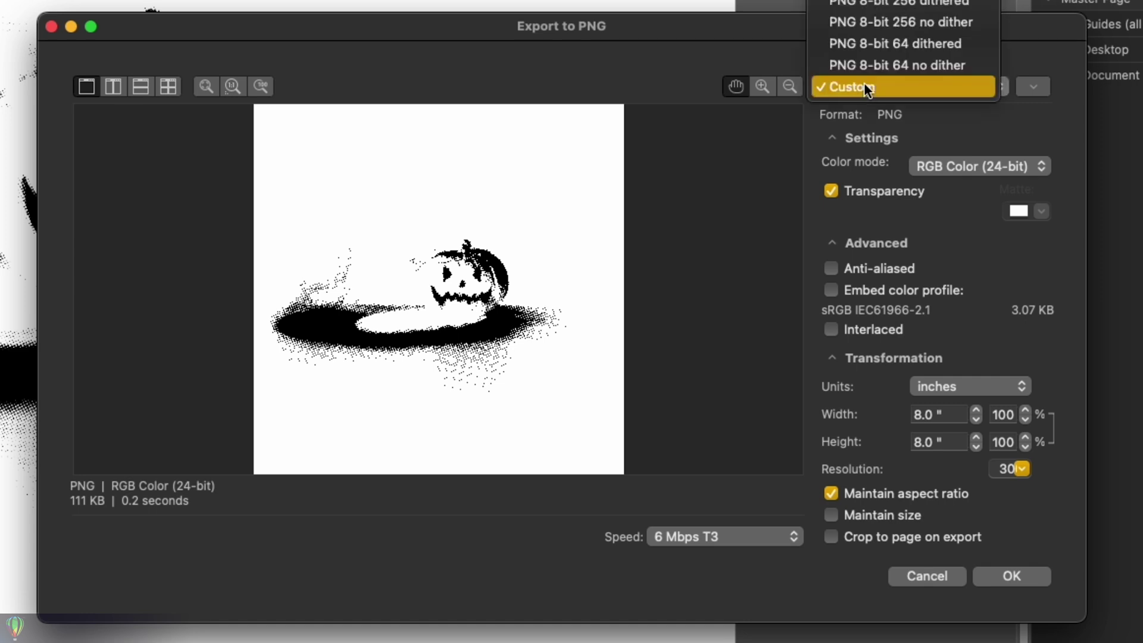
left_click(852, 3)
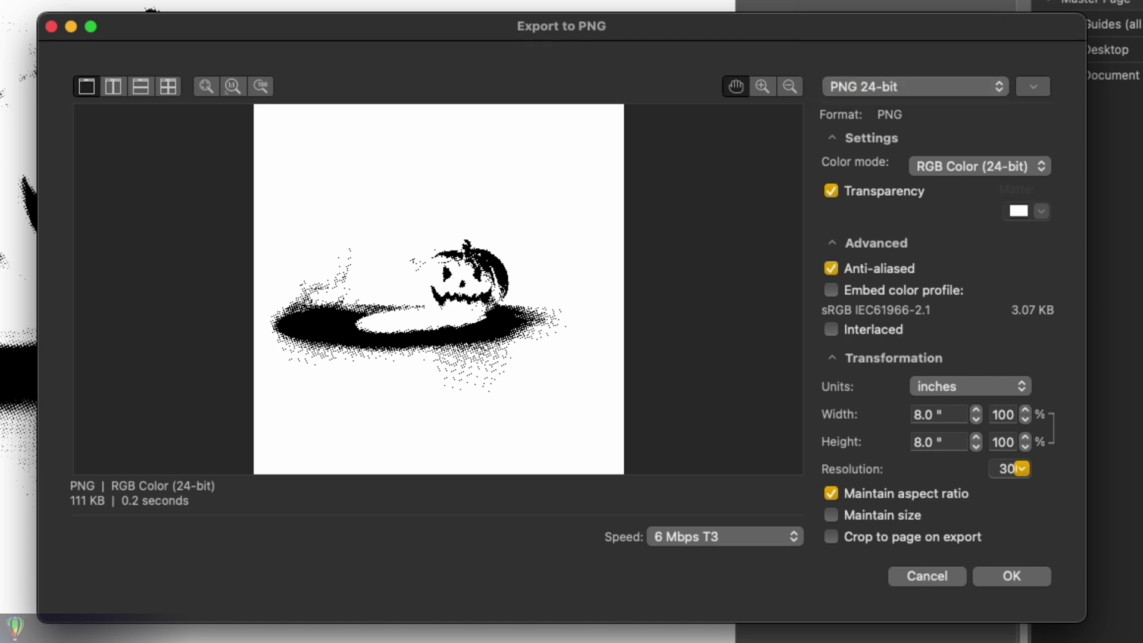
left_click(942, 168)
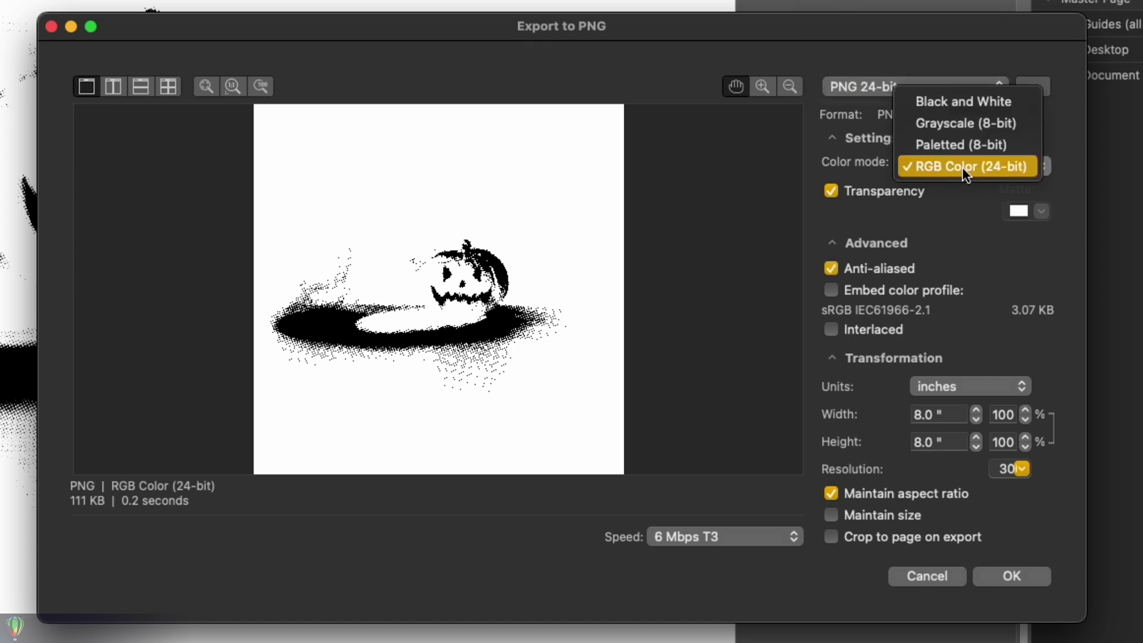
left_click(961, 166)
left_click(832, 191)
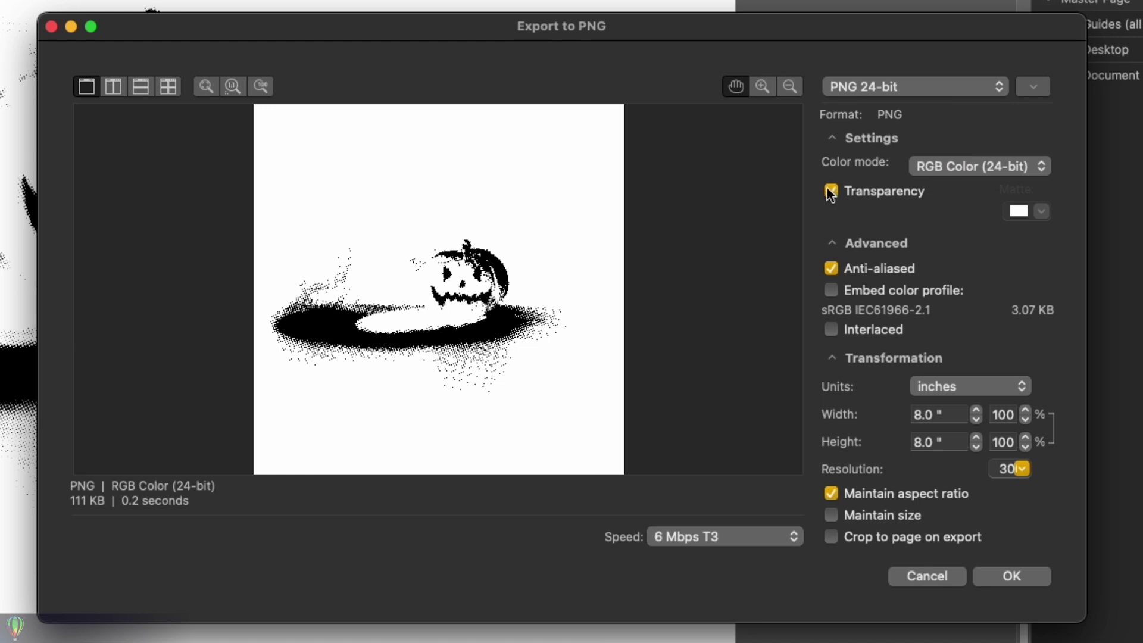
left_click(831, 268)
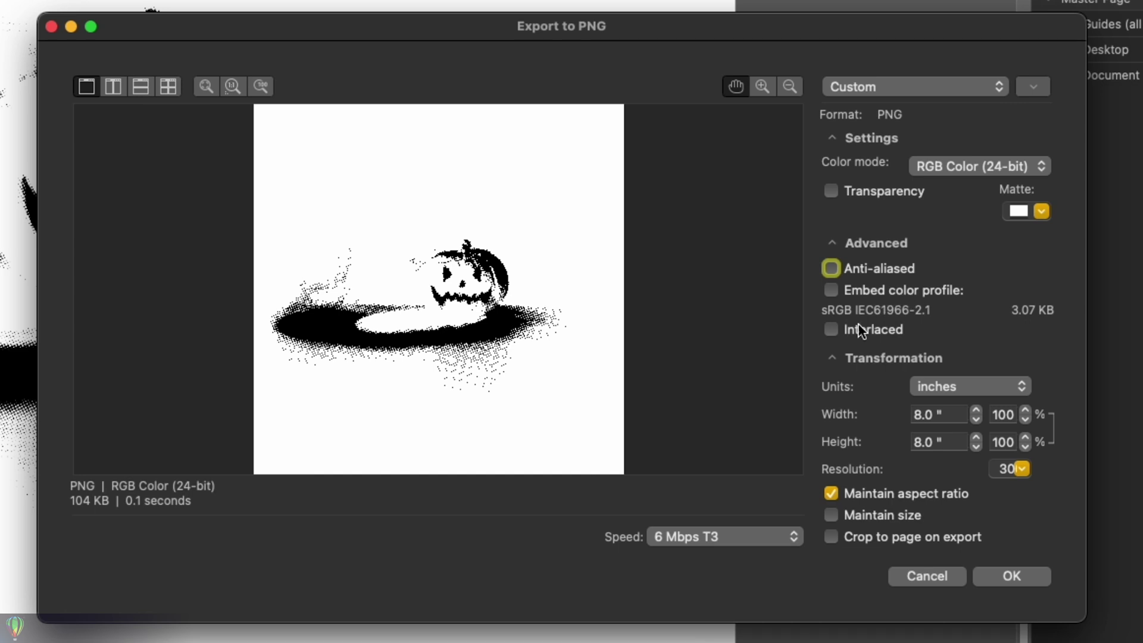
Enable Maintain size in the PNG export settings and complete the export
left_click(833, 357)
left_click(831, 358)
left_click(879, 517)
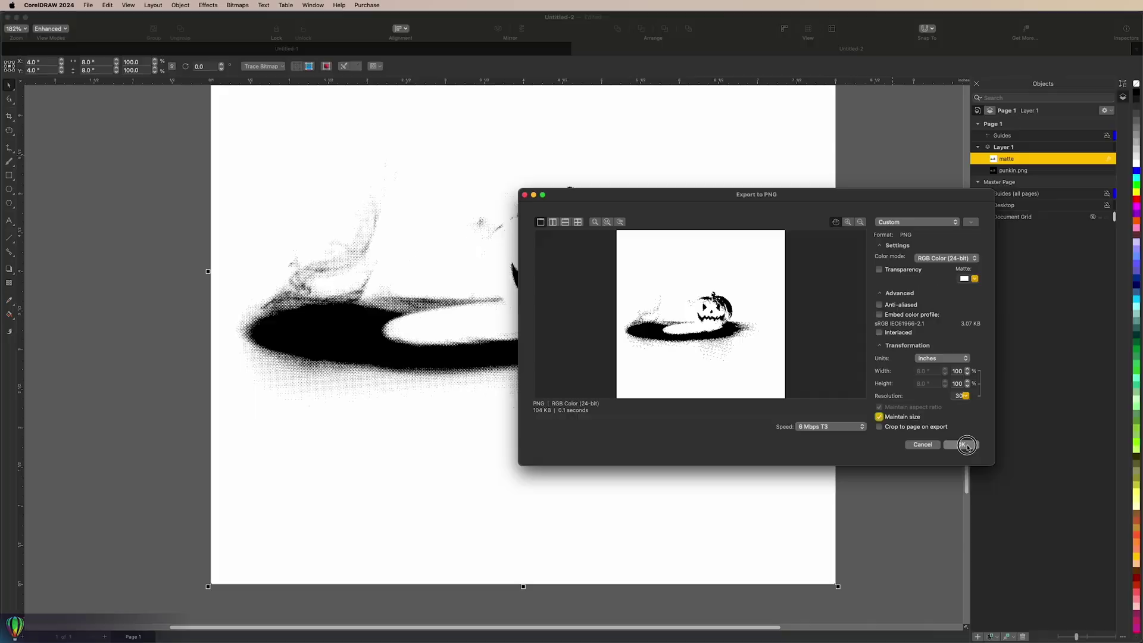
left_click(1023, 580)
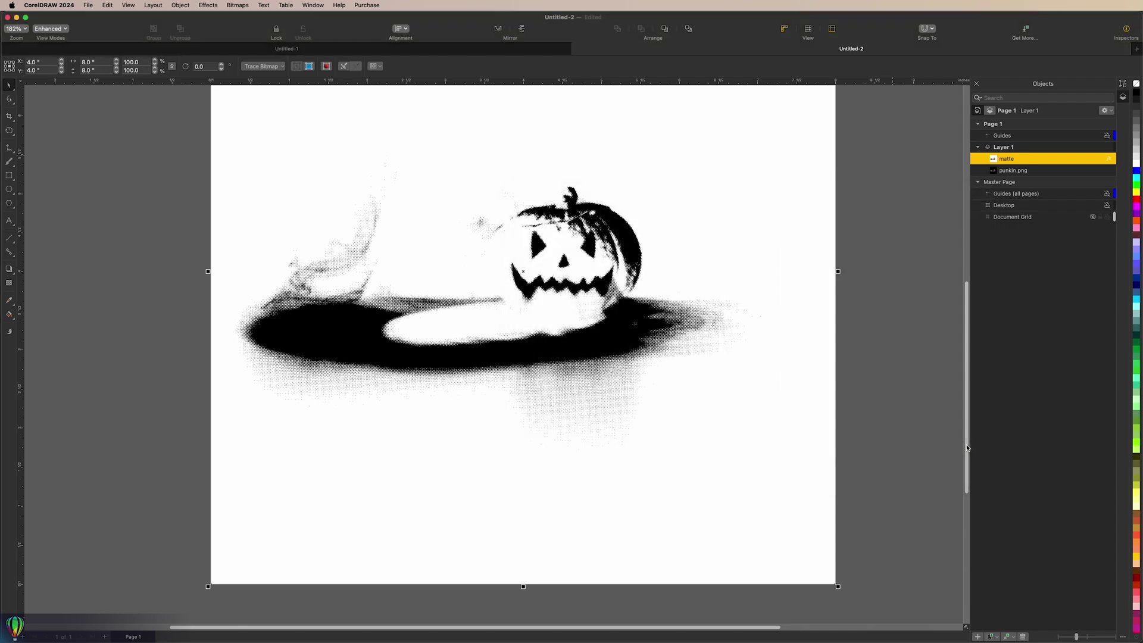
Hide the matte object and select the punkin.png image beneath it
left_click(1095, 159)
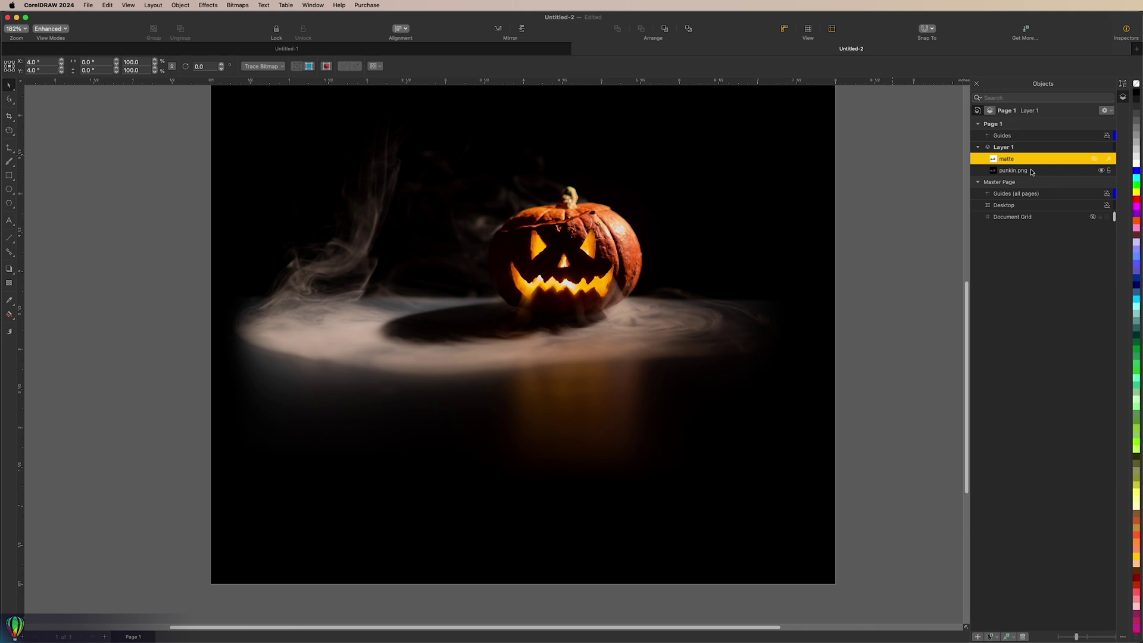
left_click(1015, 172)
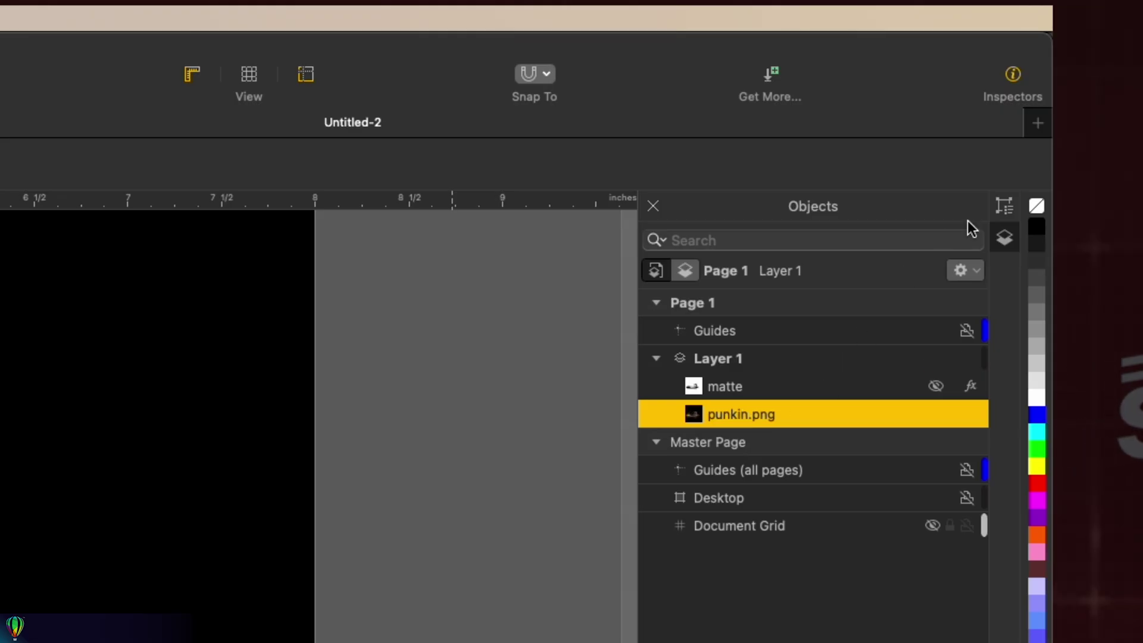
Apply a bitmap pattern transparency to the punkin.png image and browse the available local patterns
left_click(1123, 83)
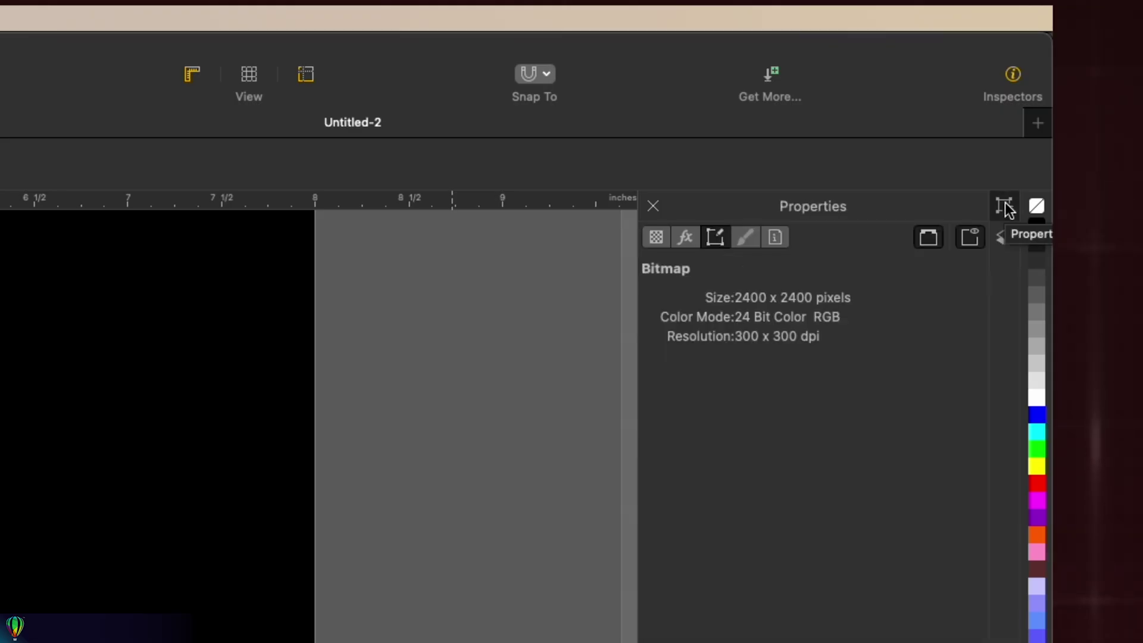
left_click(660, 238)
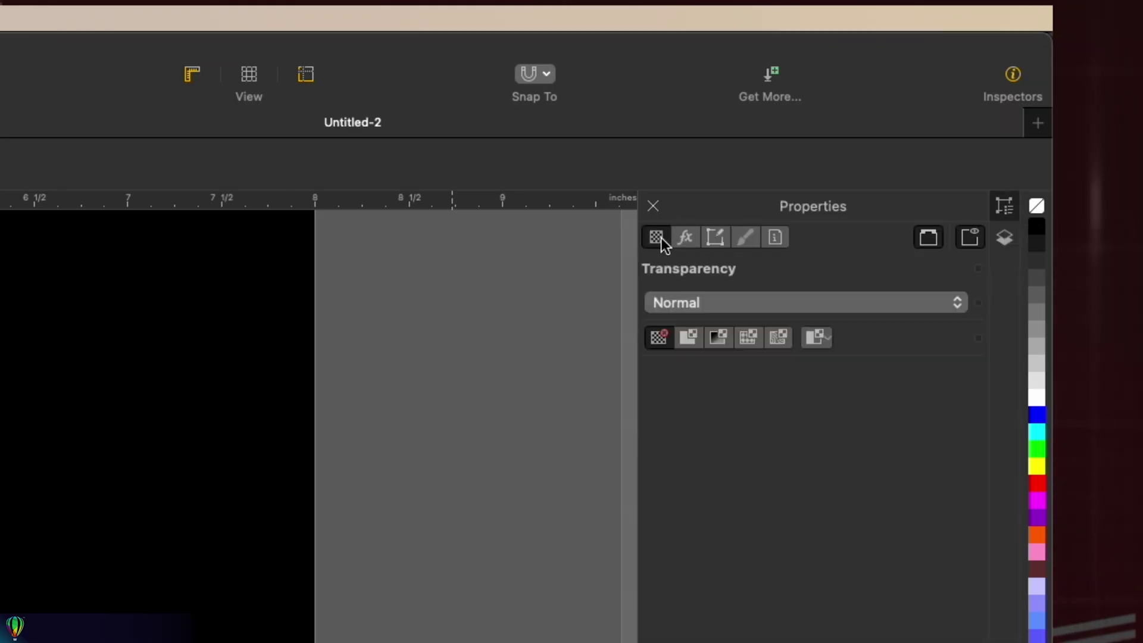
left_click(780, 339)
left_click(761, 409)
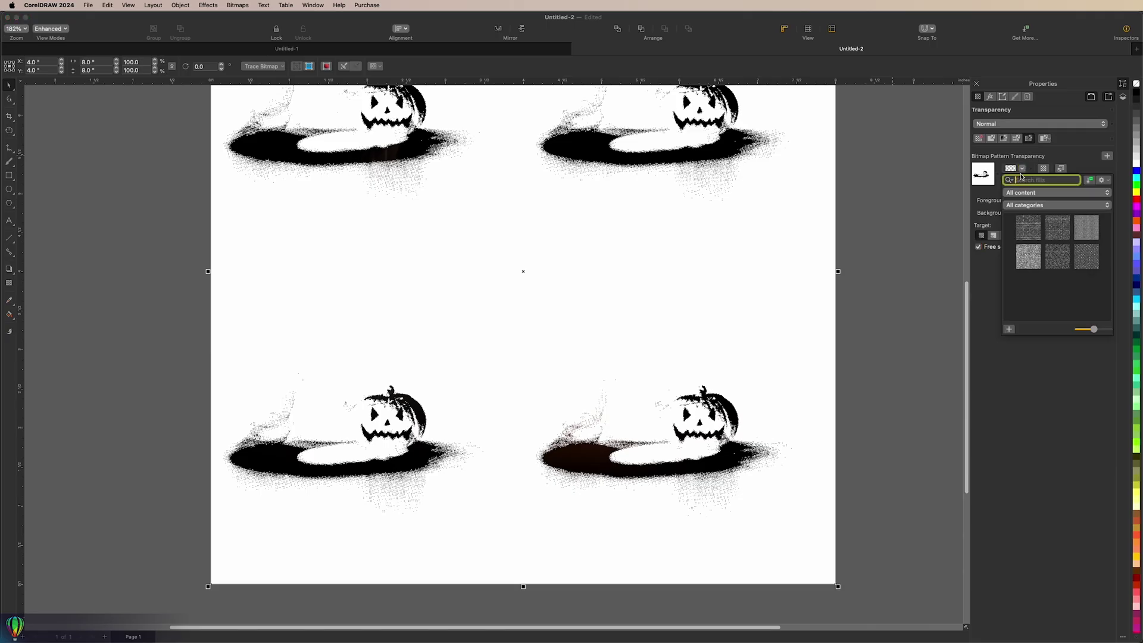
left_click(1056, 229)
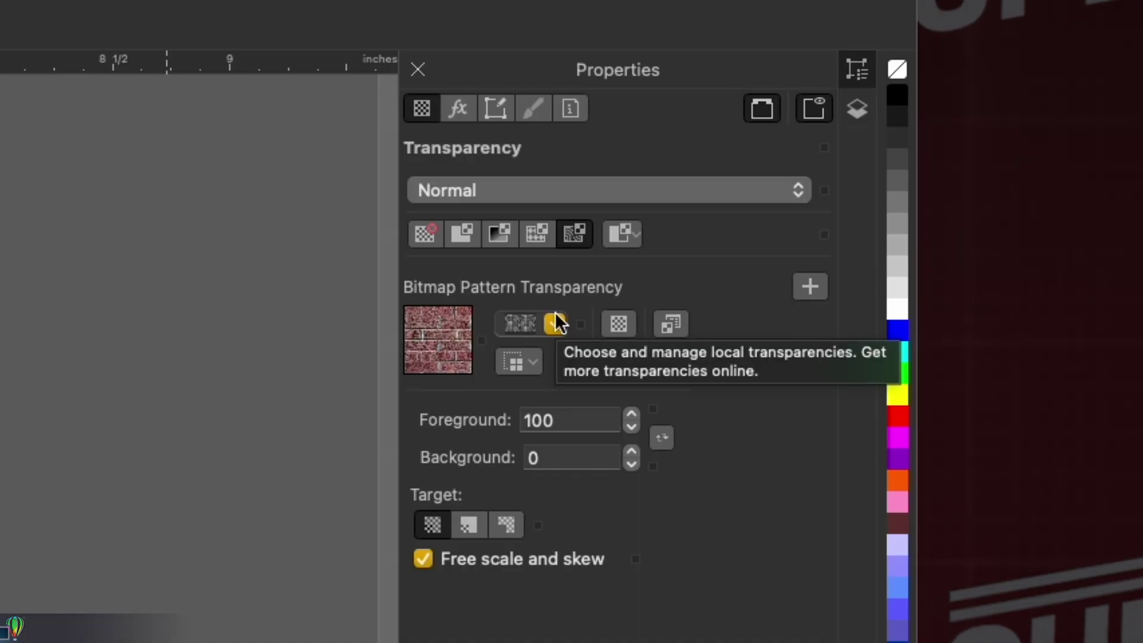
Load the exported pumpkin matte file as the new source of the bitmap pattern transparency
left_click(533, 362)
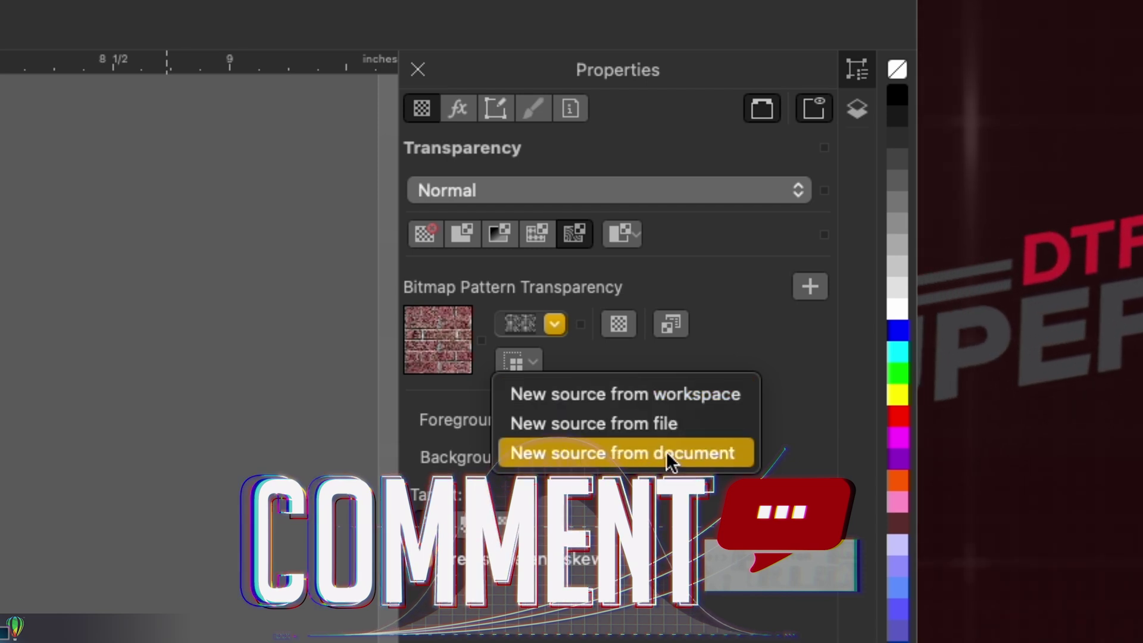
left_click(656, 422)
double_click(703, 175)
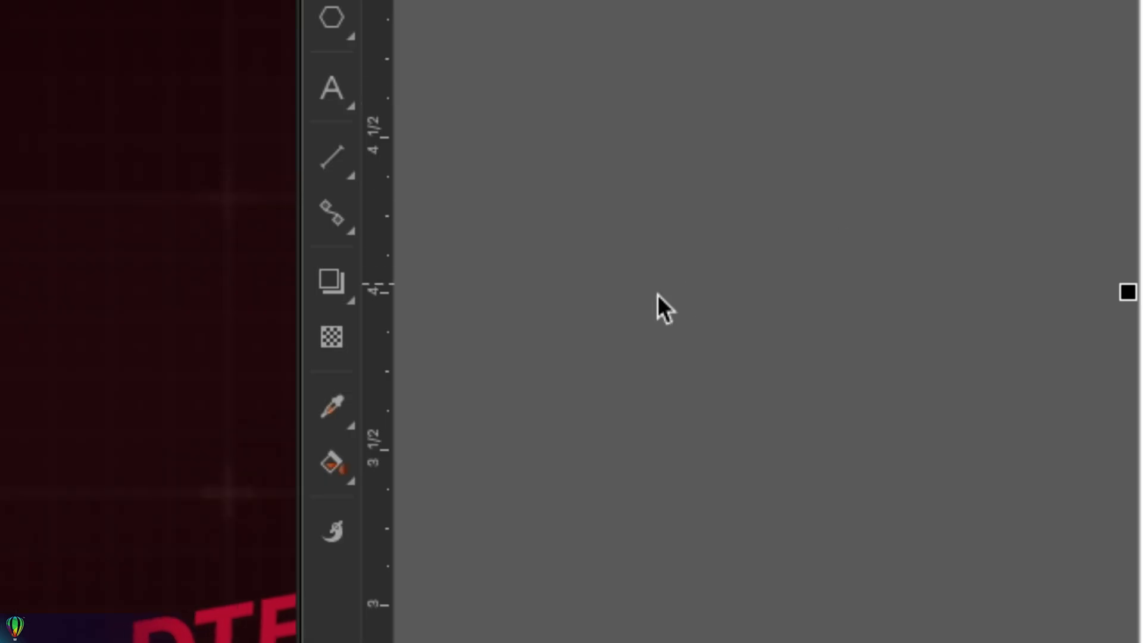
Activate the Transparency tool on the pumpkin image and turn on snapping to the document grid
left_click(335, 342)
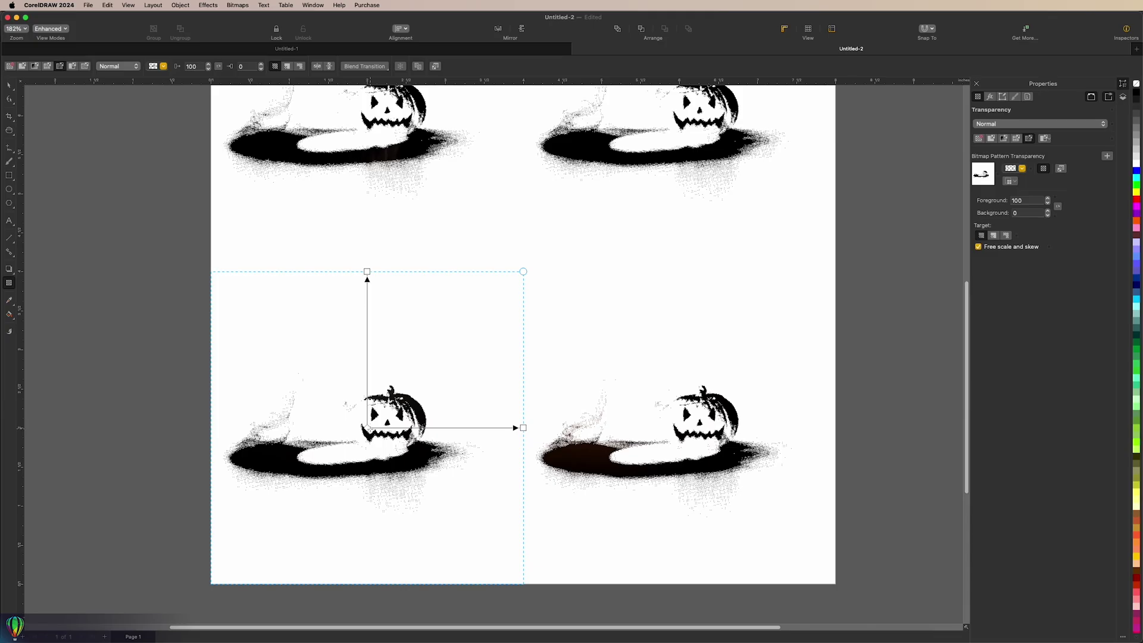
left_click(927, 29)
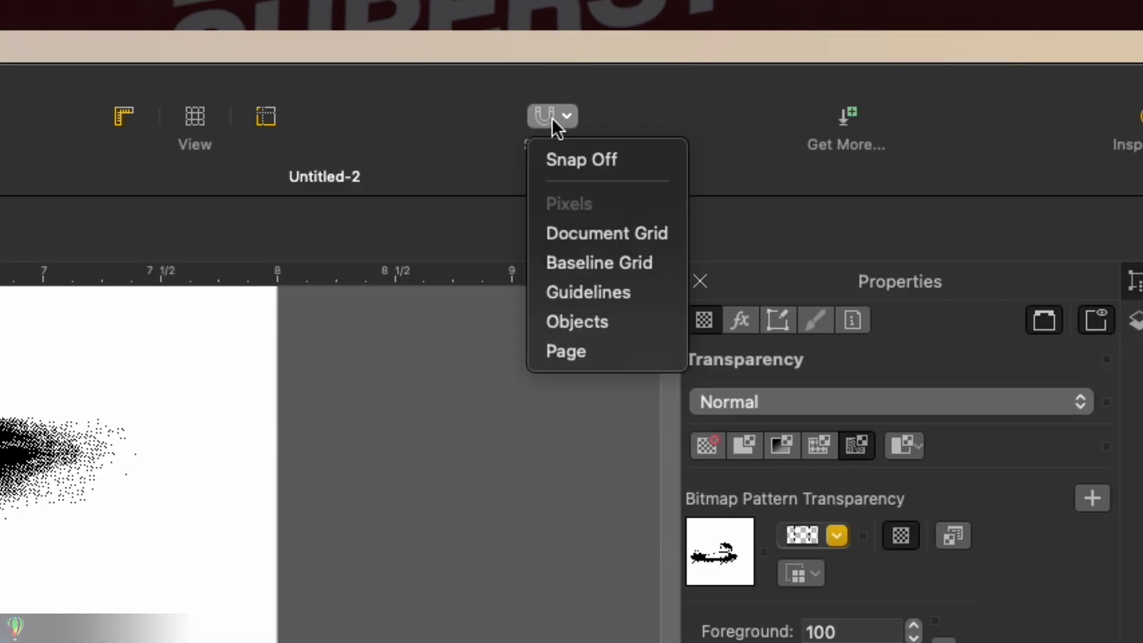
left_click(585, 234)
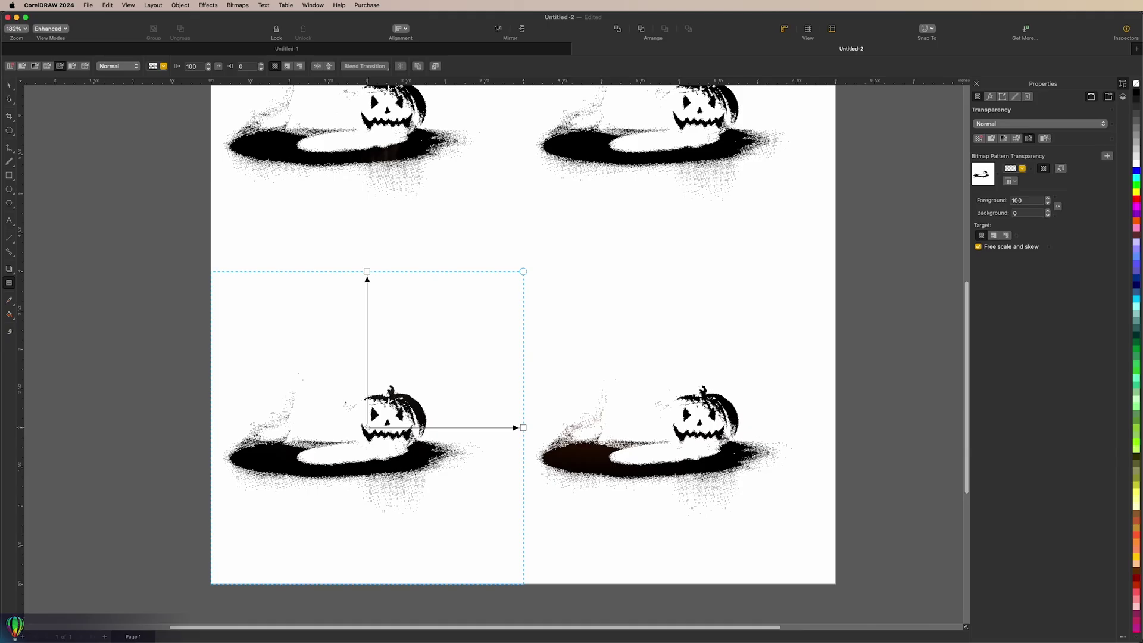
Center the transparency pattern on the pumpkin image and stretch it to the image's full width and height
left_click_drag(370, 426, 524, 271)
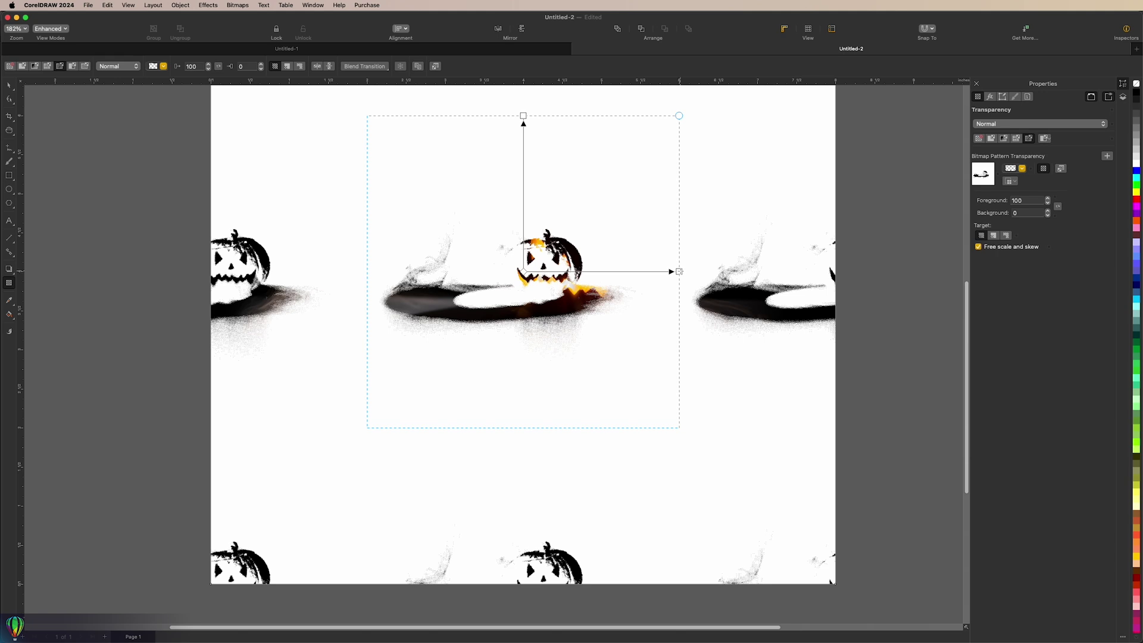
left_click_drag(678, 271, 833, 270)
left_click_drag(524, 115, 497, 110)
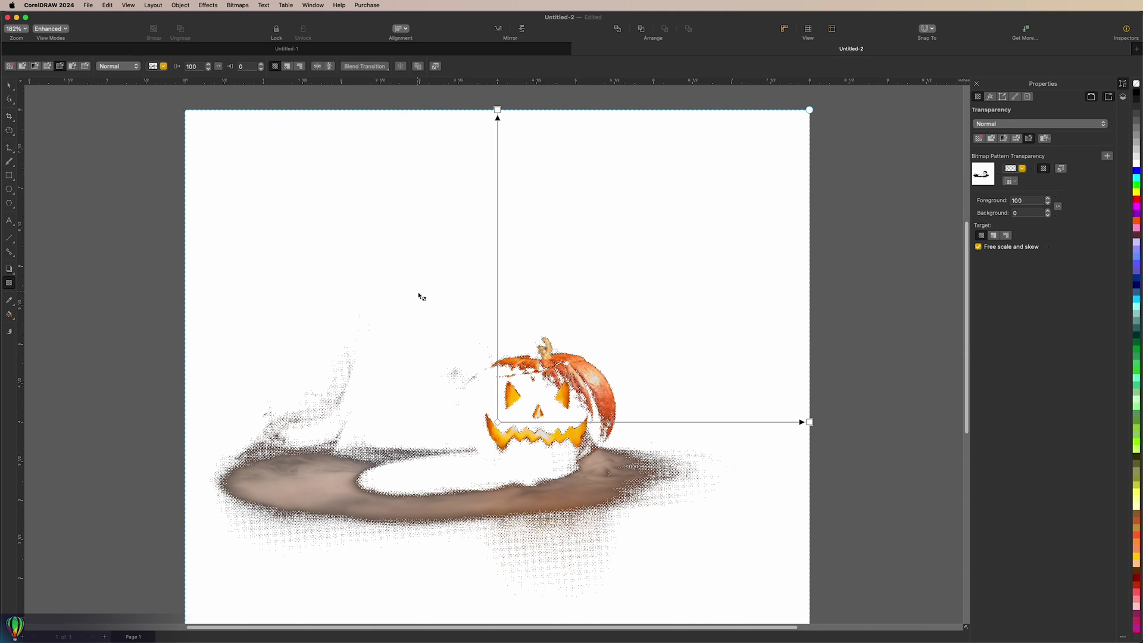
Convert the transparency-masked pumpkin image to a 300 dpi bitmap in RGB Color (24-bit) mode with a transparent background
key("space")
scroll(346, 213, "down", 2)
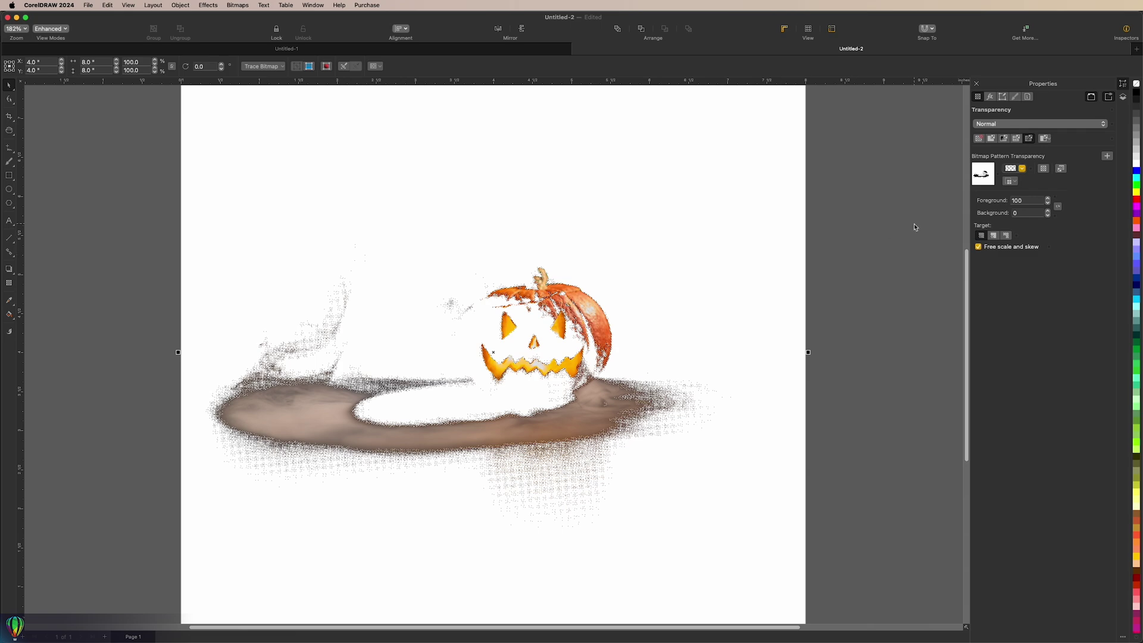
left_click(1123, 96)
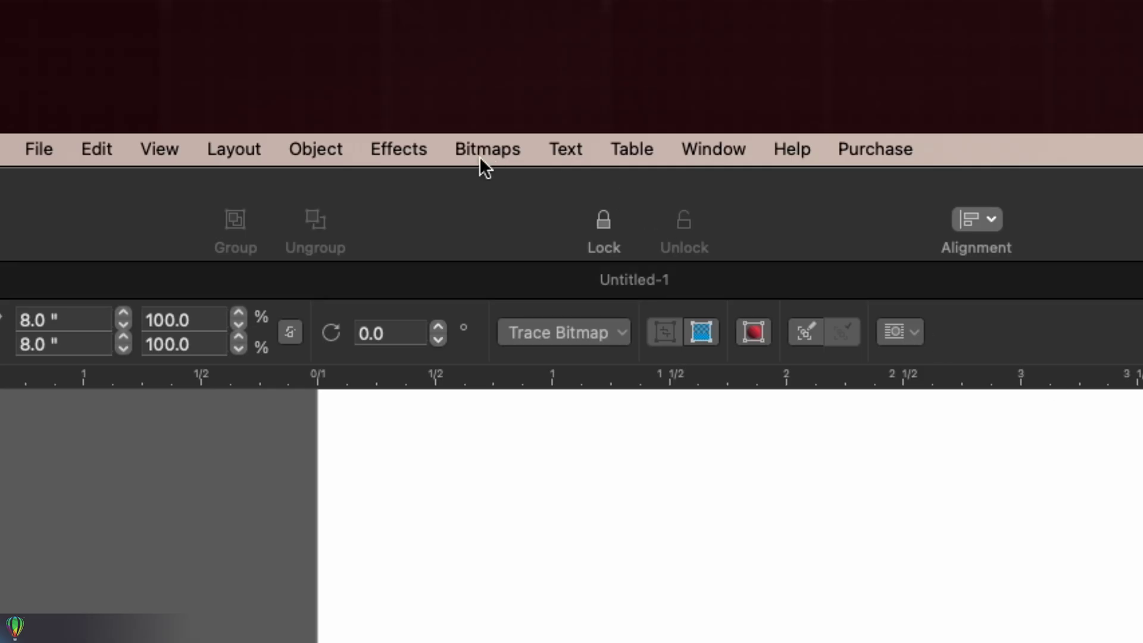
left_click(480, 156)
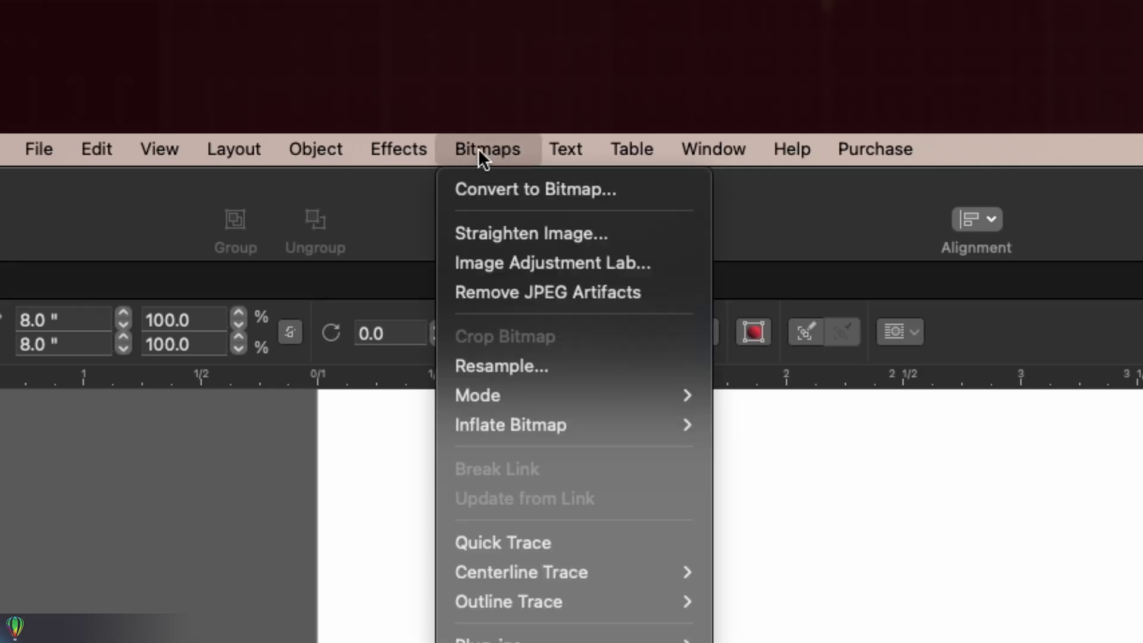
left_click(510, 188)
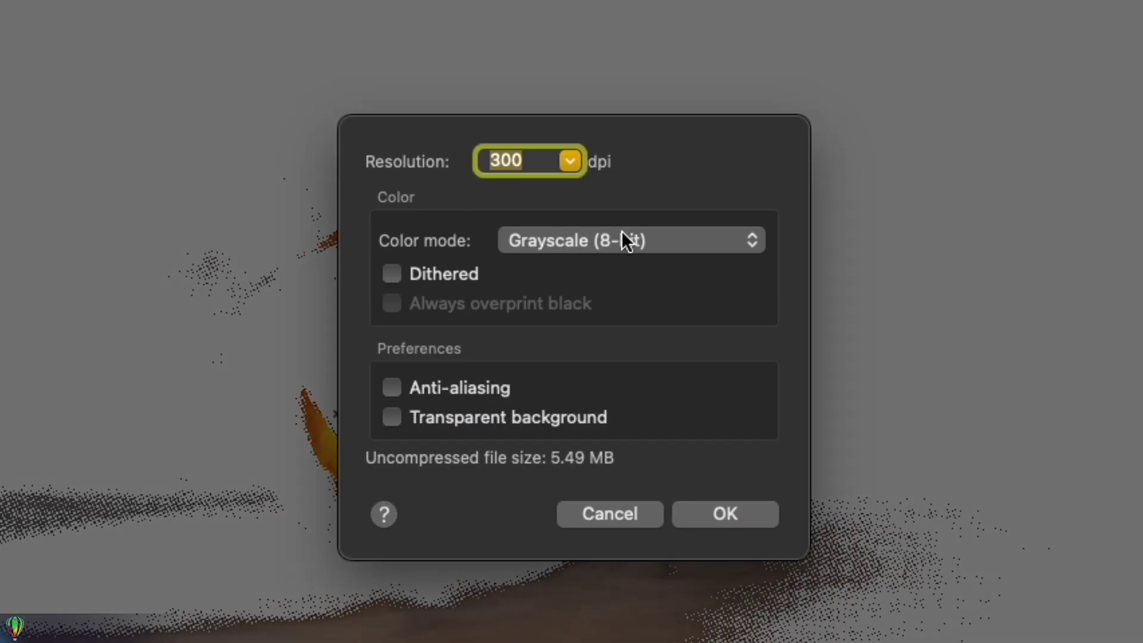
left_click(621, 231)
left_click(616, 300)
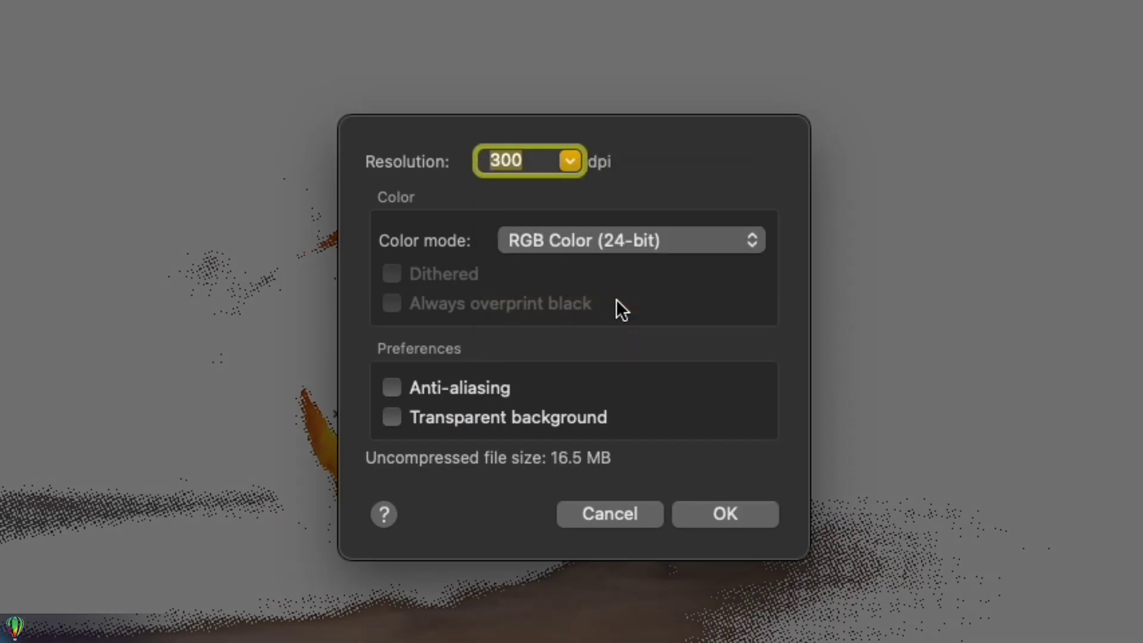
left_click(447, 418)
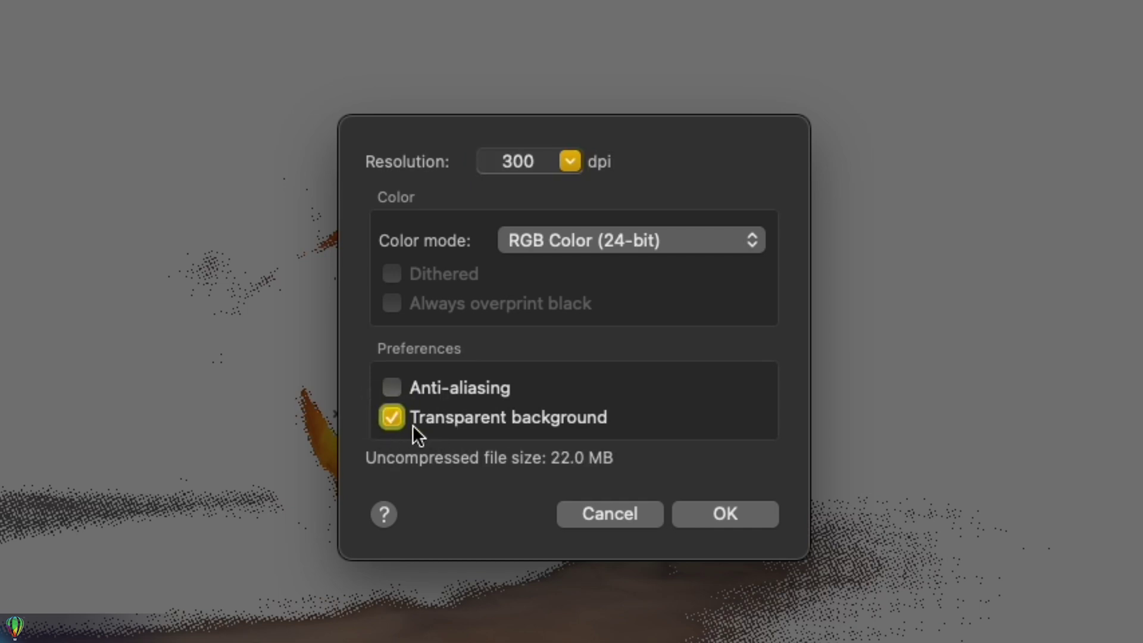
left_click(725, 514)
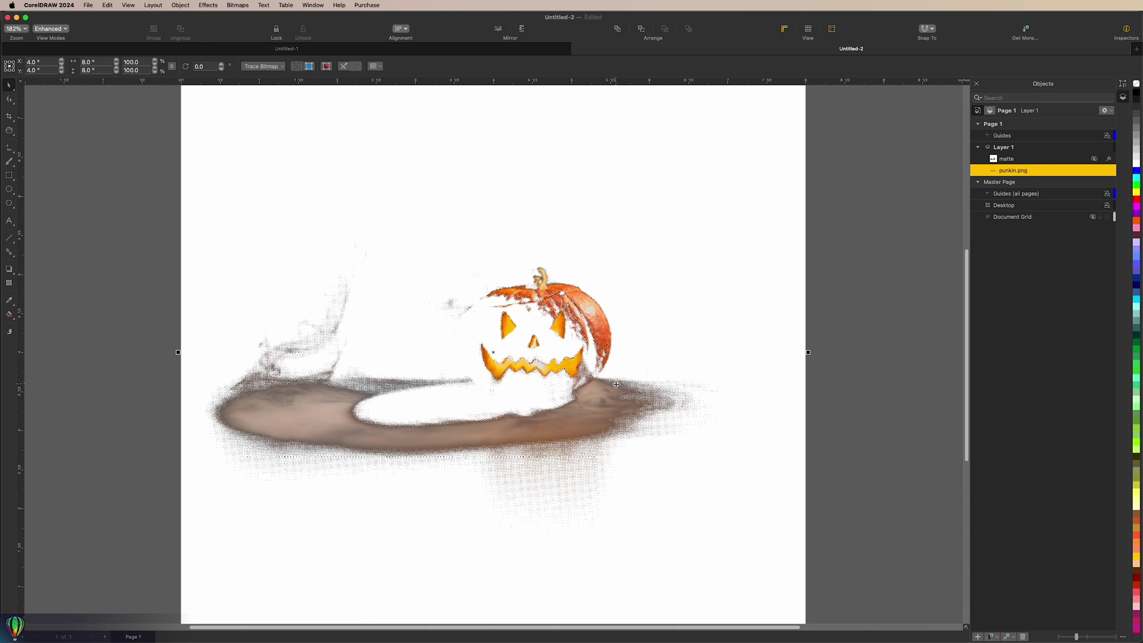
Export the artwork as Untitled-2.png to the Documents folder in PNG format, with transparency enabled in the export settings
left_click(88, 5)
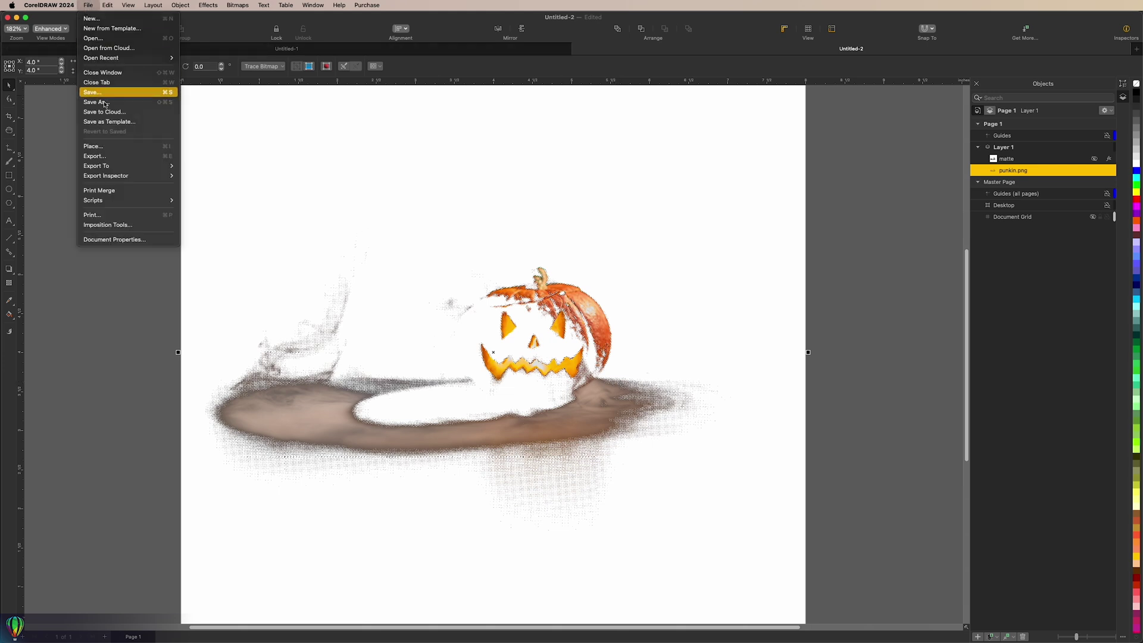
left_click(108, 155)
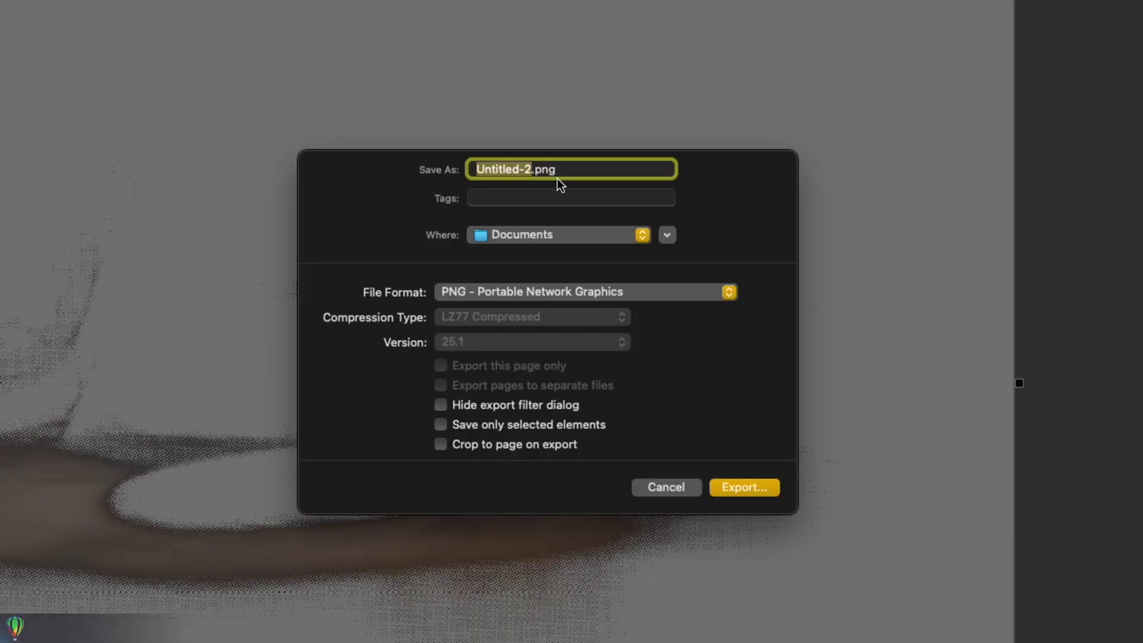
key("Return")
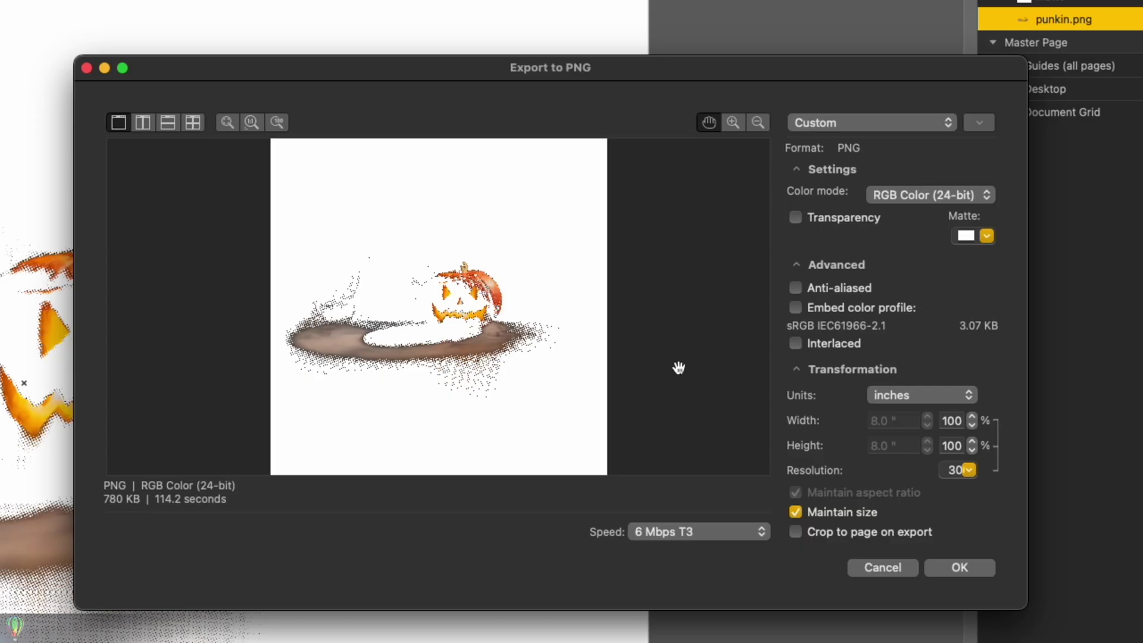
left_click(796, 217)
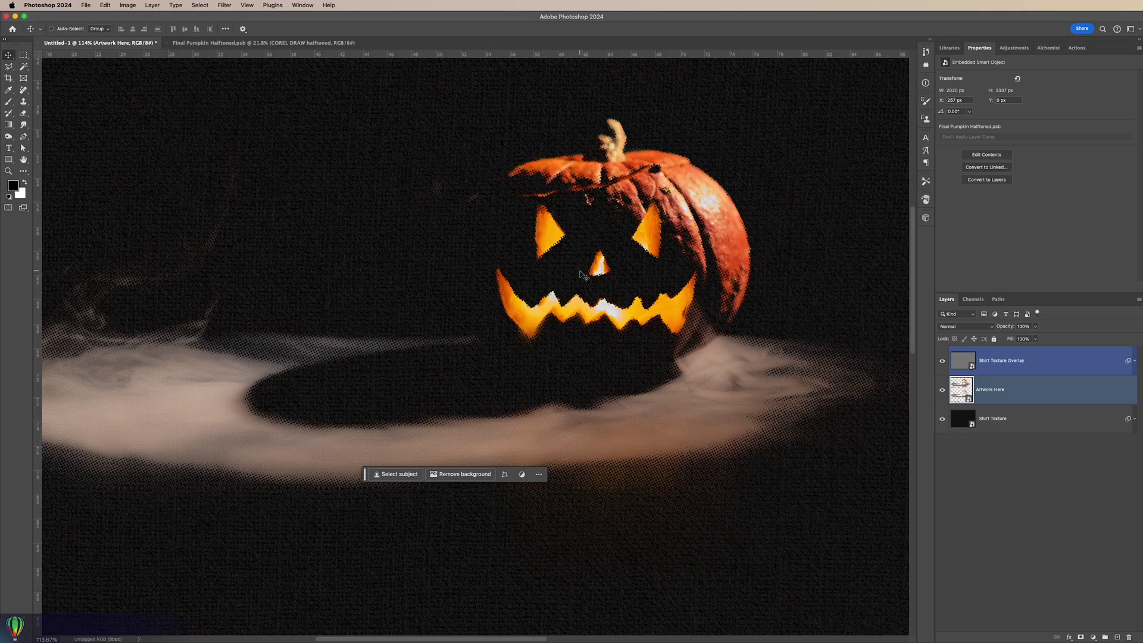
In Photoshop, examine the halftone detail on the black shirt mockup and compare the Affinity Photo and CorelDRAW pumpkin versions
scroll(528, 411, "up", 3)
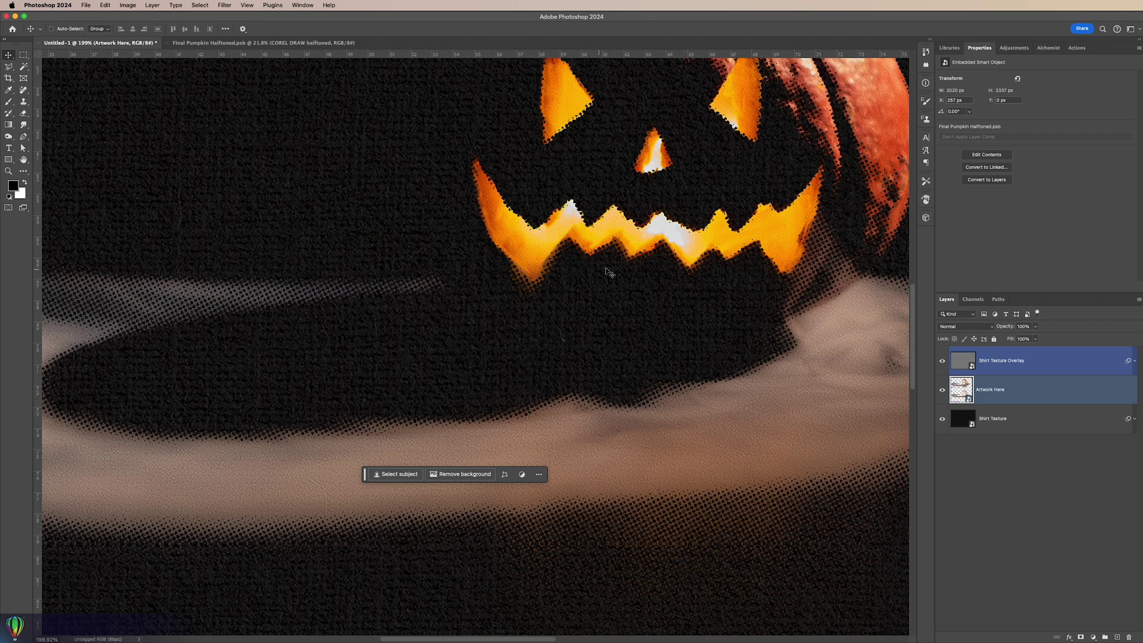
scroll(637, 387, "down", 6)
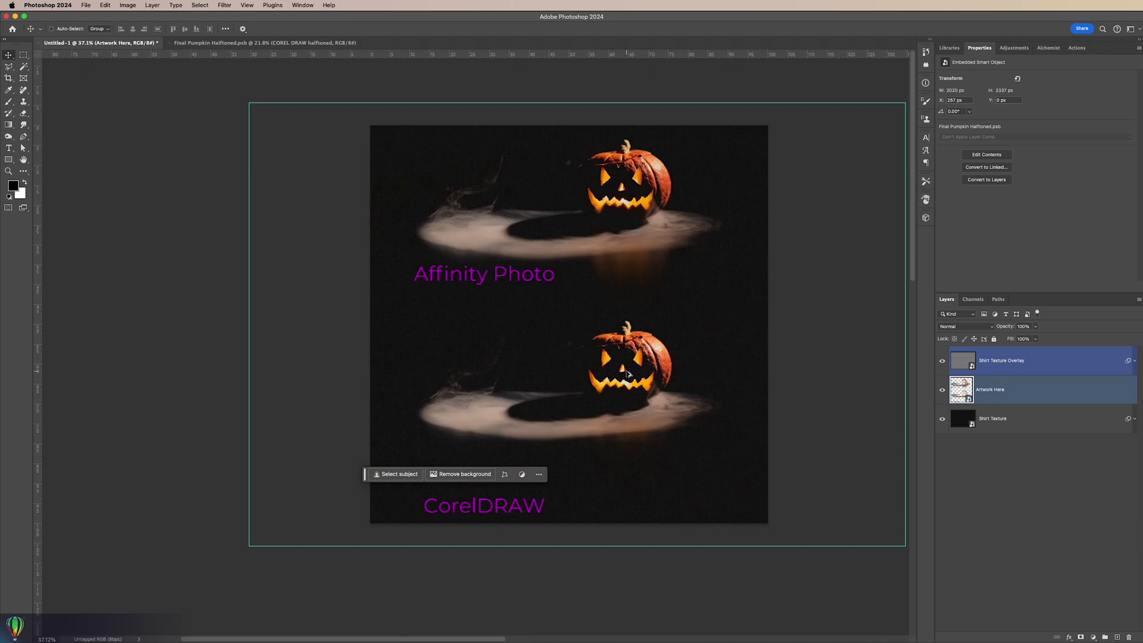
scroll(628, 374, "up", 3)
key("z")
scroll(595, 345, "down", 3)
scroll(557, 315, "up", 1)
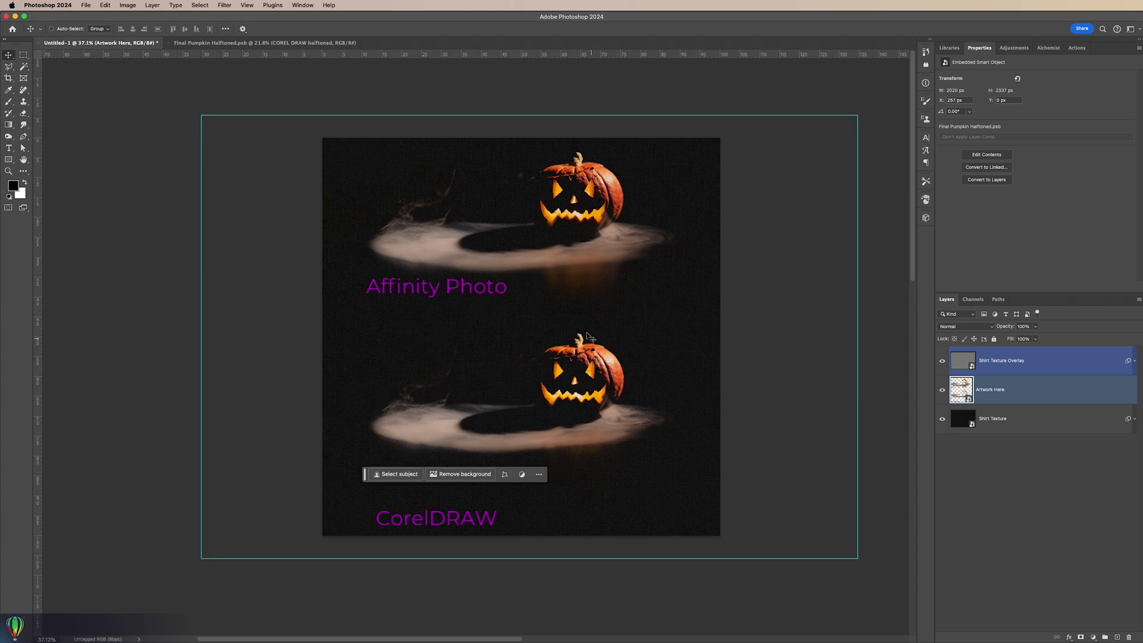
scroll(557, 315, "up", 2)
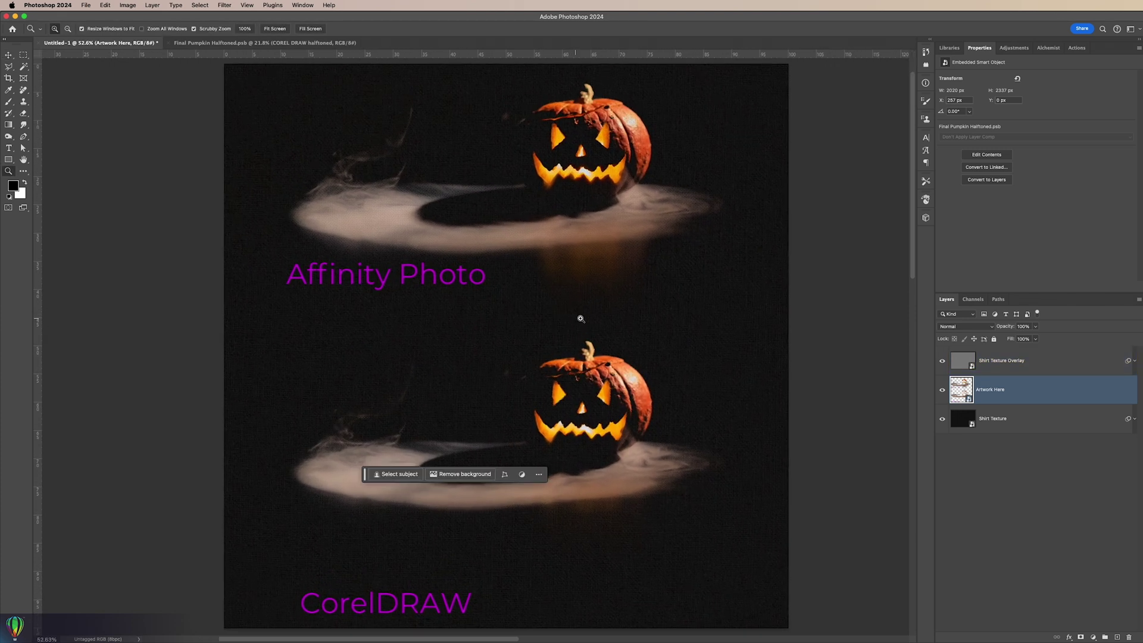
key("b")
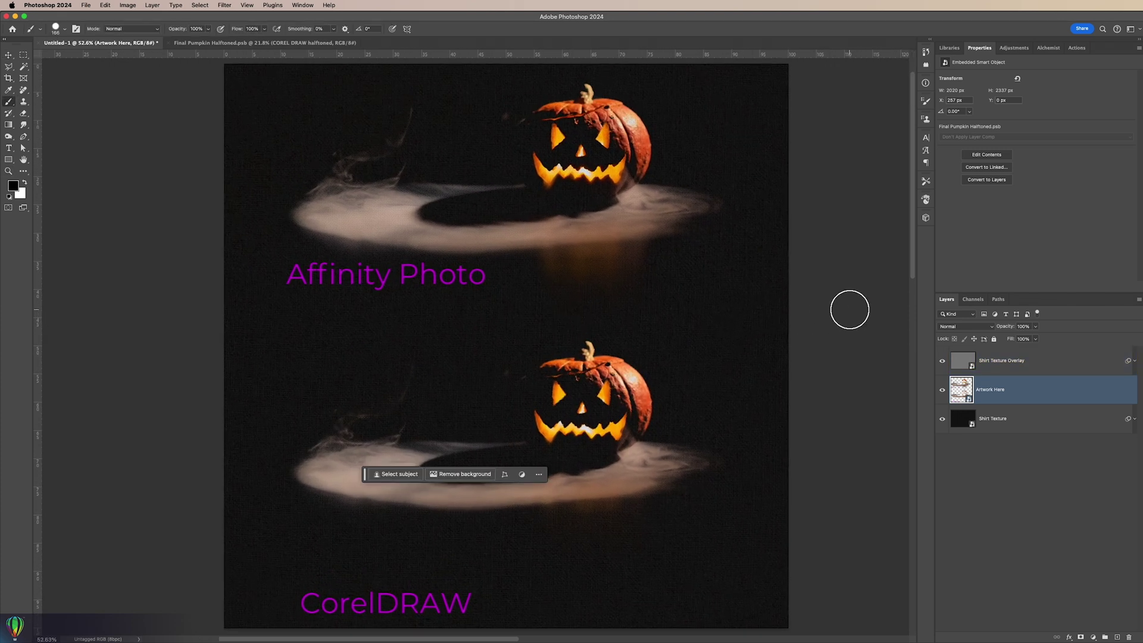
key("v")
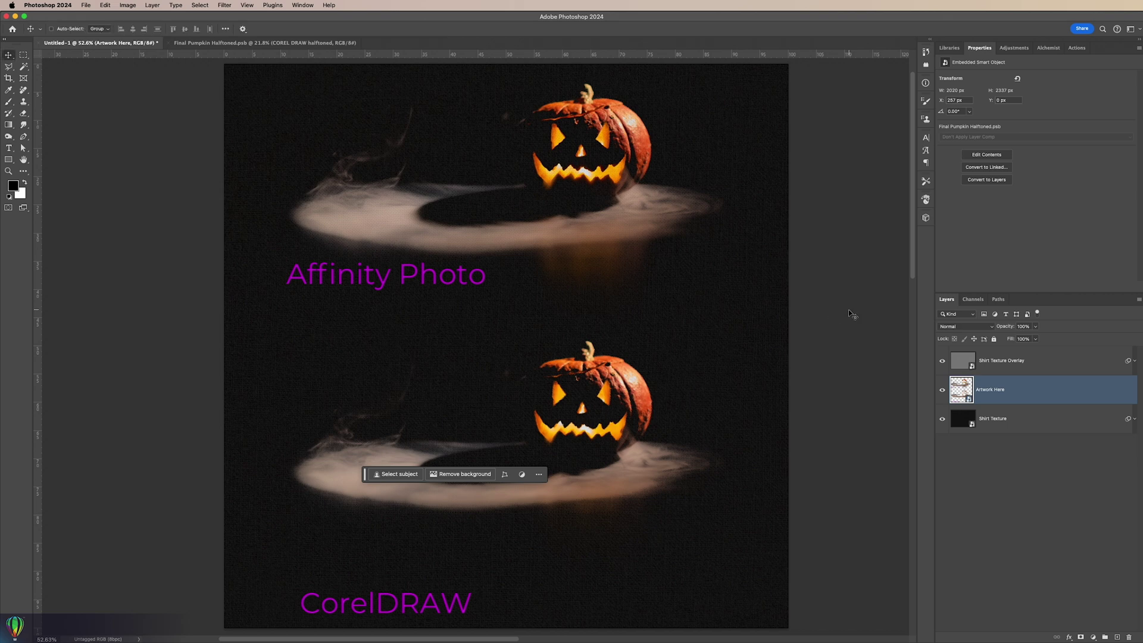
key("shift+alt+bracketright")
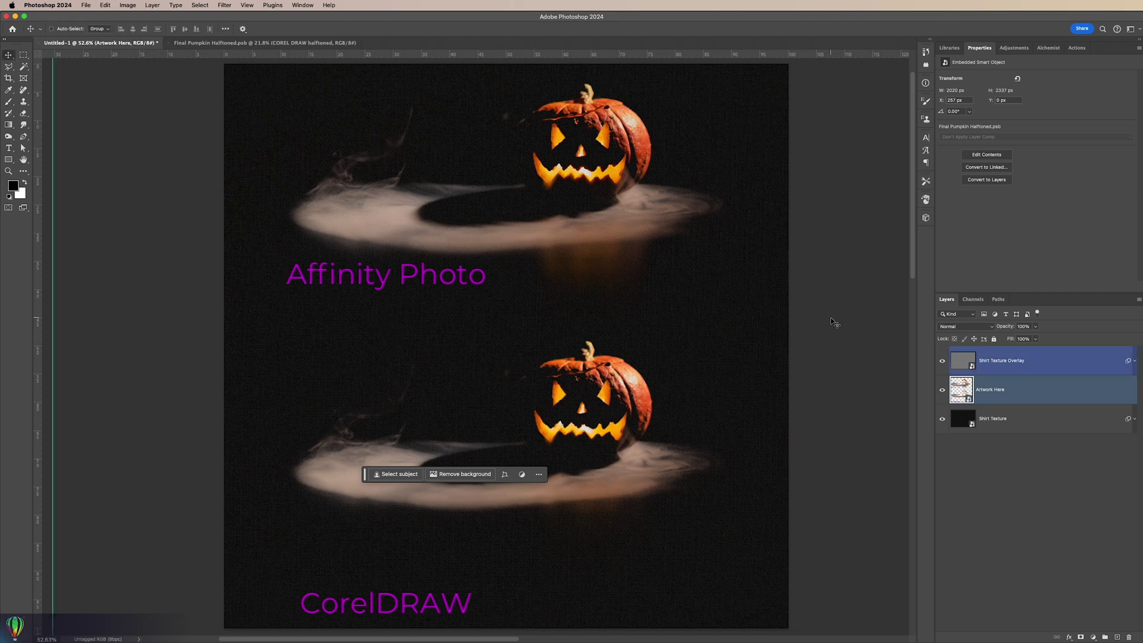